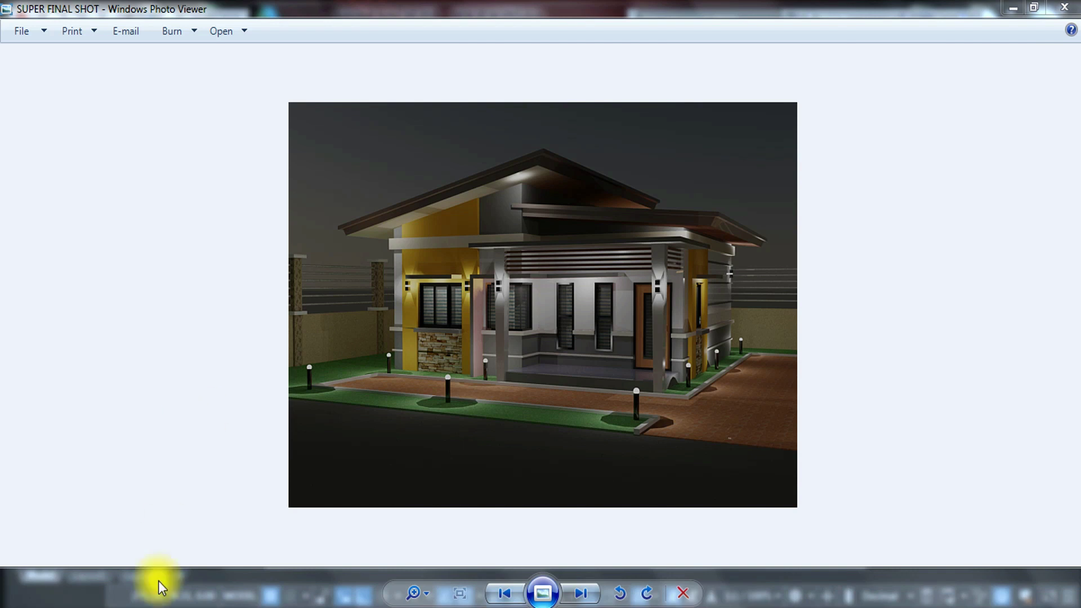
- Dismiss the colour scheme prompt and pan toward the road and ground beside the house
{"action": "mouse_move", "coordinate": [119, 604]}
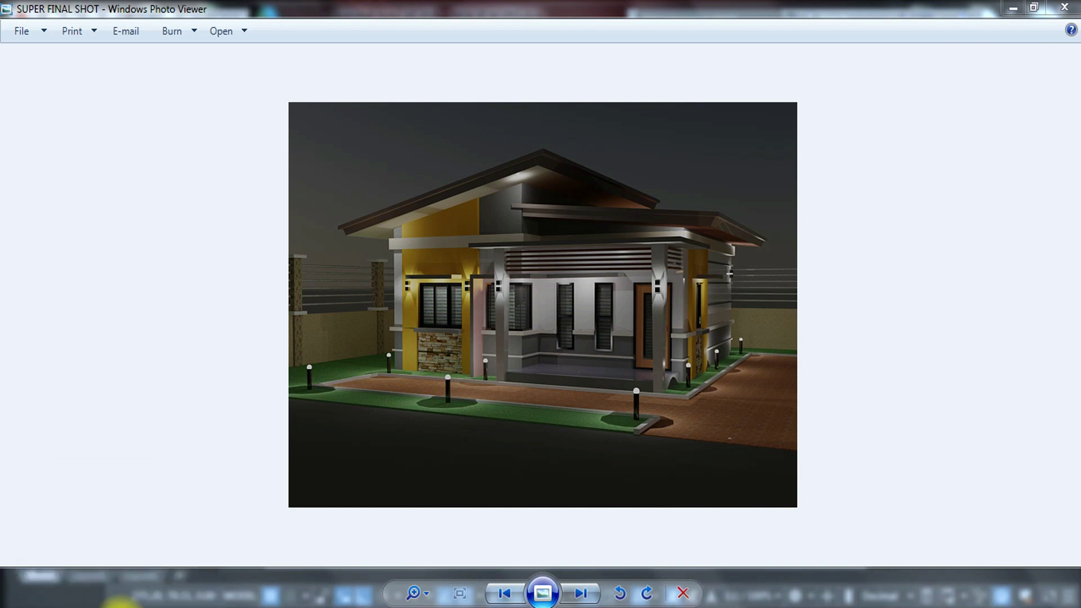
{"action": "left_click", "coordinate": [730, 137]}
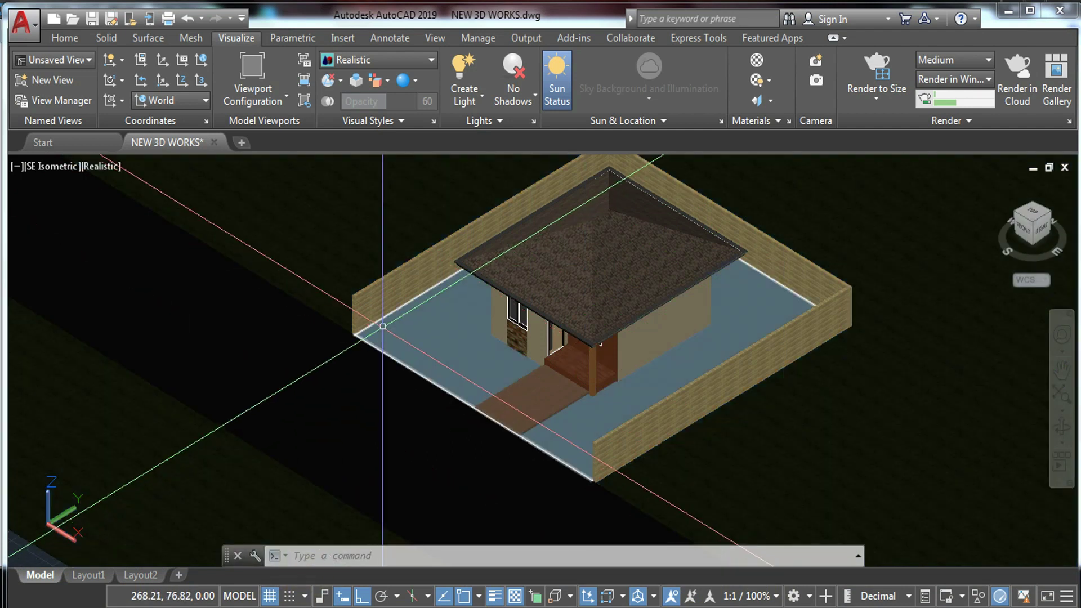
{"action": "mouse_move", "coordinate": [383, 326]}
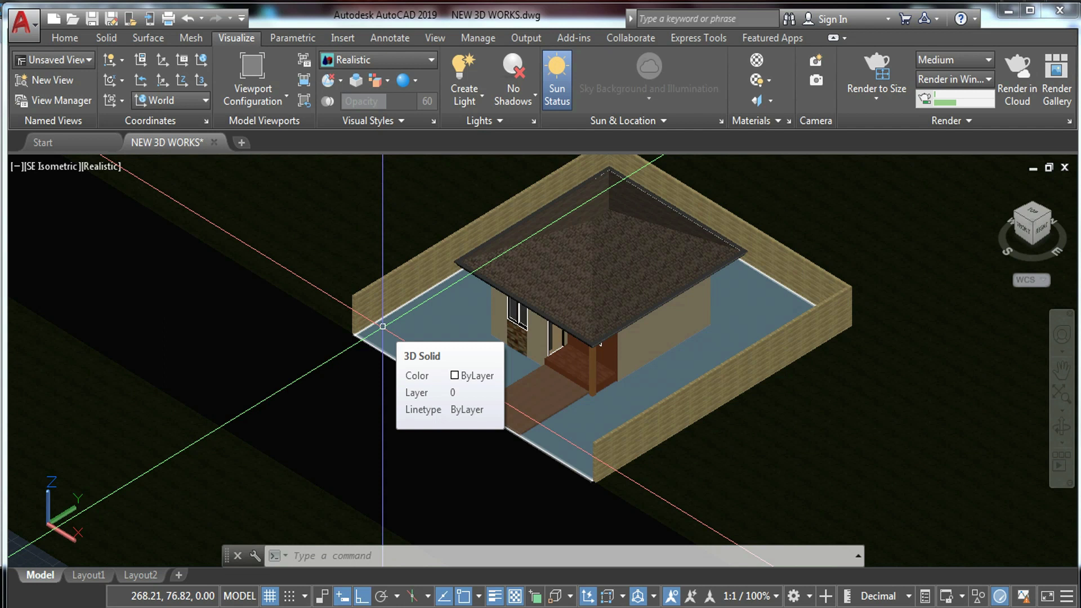
{"action": "middle_click_drag", "start_coordinate": [407, 331], "coordinate": [556, 221]}
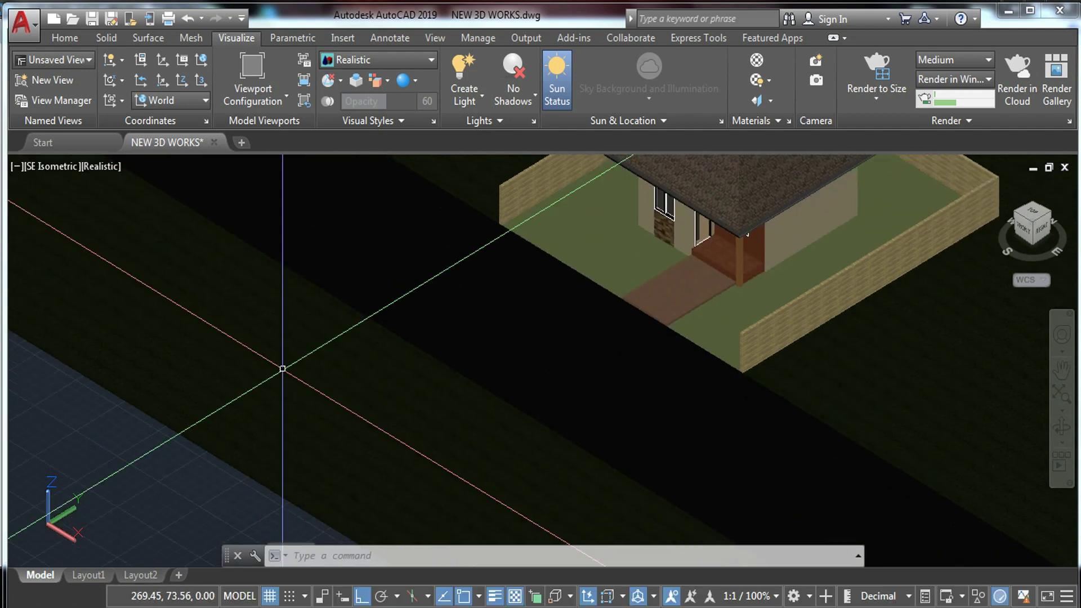
{"action": "middle_click_drag", "start_coordinate": [283, 369], "coordinate": [408, 346]}
{"action": "key", "text": "Escape"}
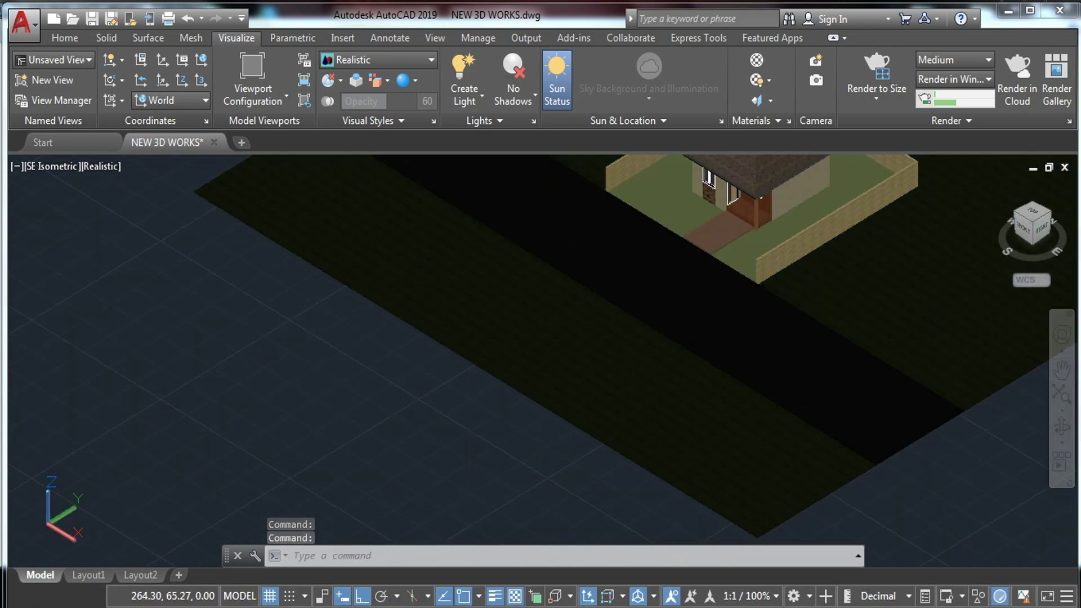
- Select the house floor slab, then the road slab, and clear the selection
{"action": "left_click", "coordinate": [737, 272]}
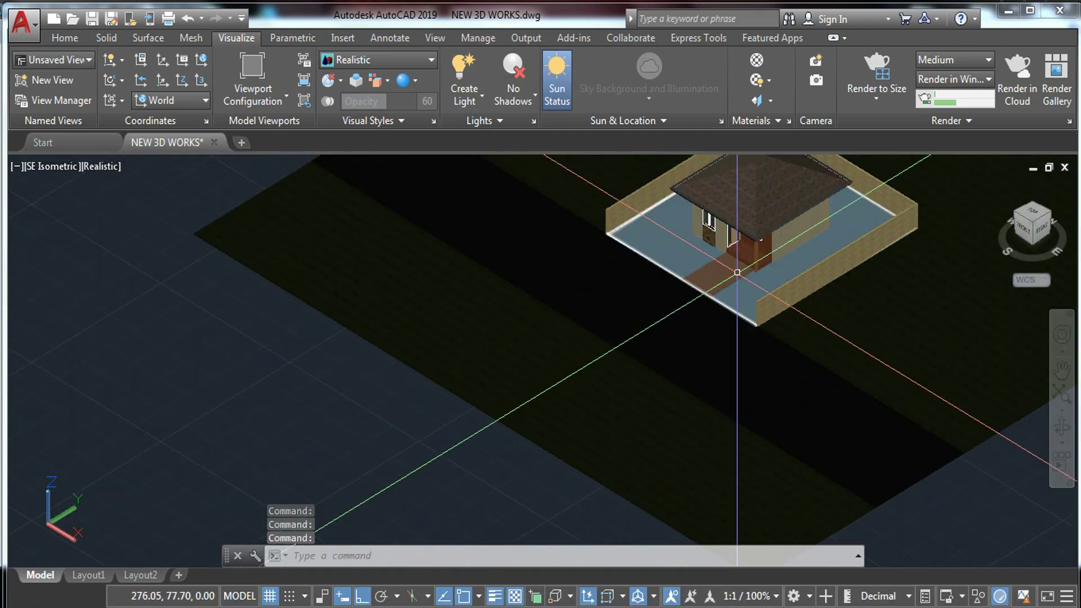
{"action": "left_click", "coordinate": [503, 172]}
{"action": "key", "text": "Escape"}
- Switch the viewport to 2D Wireframe and bring empty space near the axes into view
{"action": "left_click", "coordinate": [105, 166]}
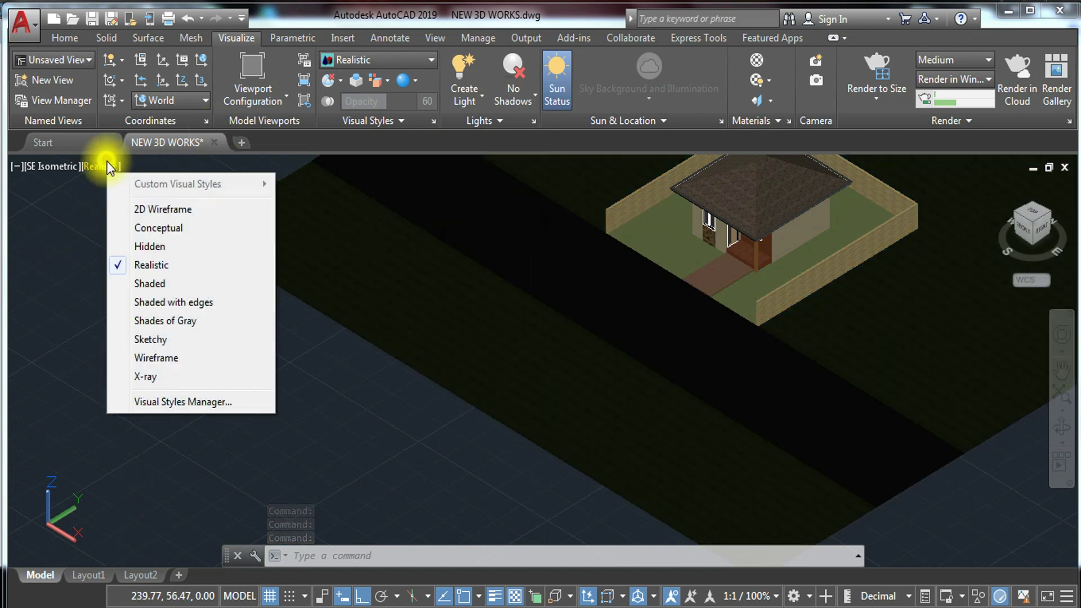
{"action": "left_click", "coordinate": [169, 210]}
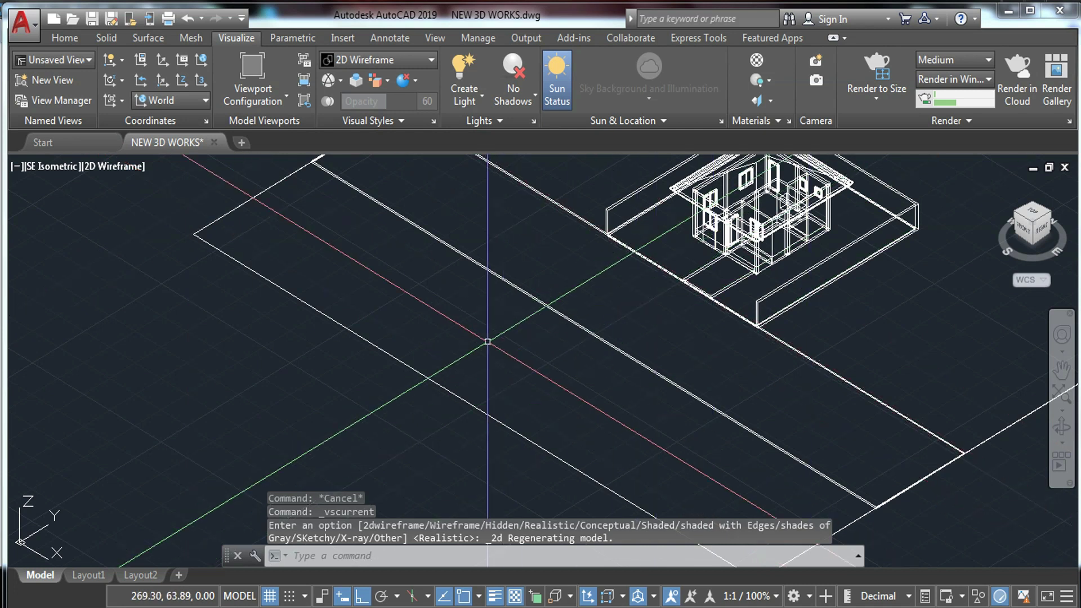
{"action": "scroll", "coordinate": [350, 365], "scroll_direction": "up", "scroll_amount": 3}
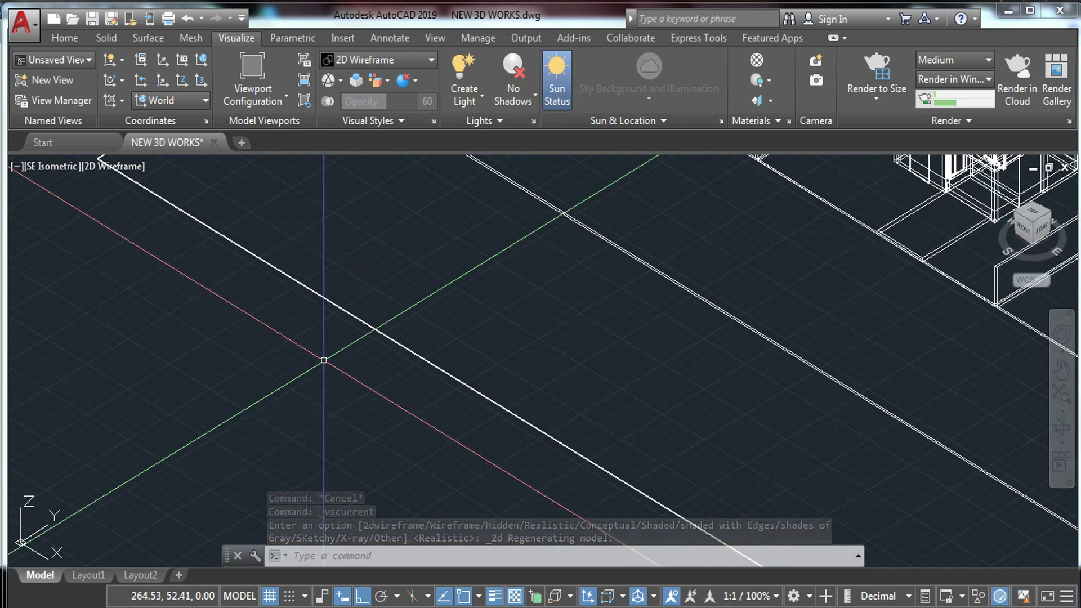
{"action": "middle_click_drag", "start_coordinate": [224, 371], "coordinate": [241, 430]}
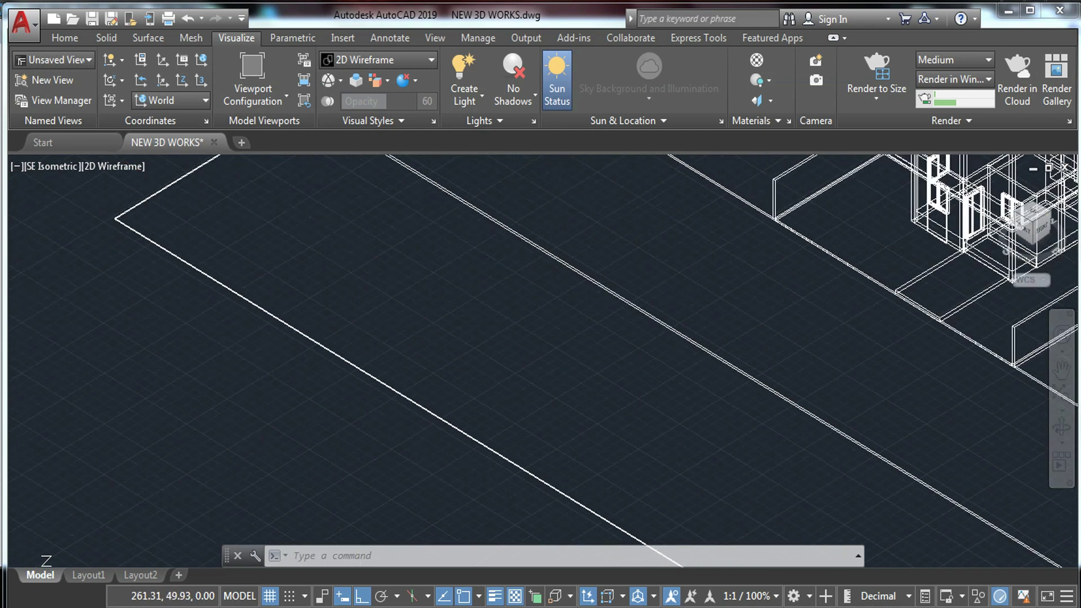
- Draw a 0.1 by 0.1 rectangle near the origin with RECTANG
{"action": "type", "text": "rec"}
{"action": "key", "text": "Return"}
{"action": "scroll", "coordinate": [293, 389], "scroll_direction": "up", "scroll_amount": 4}
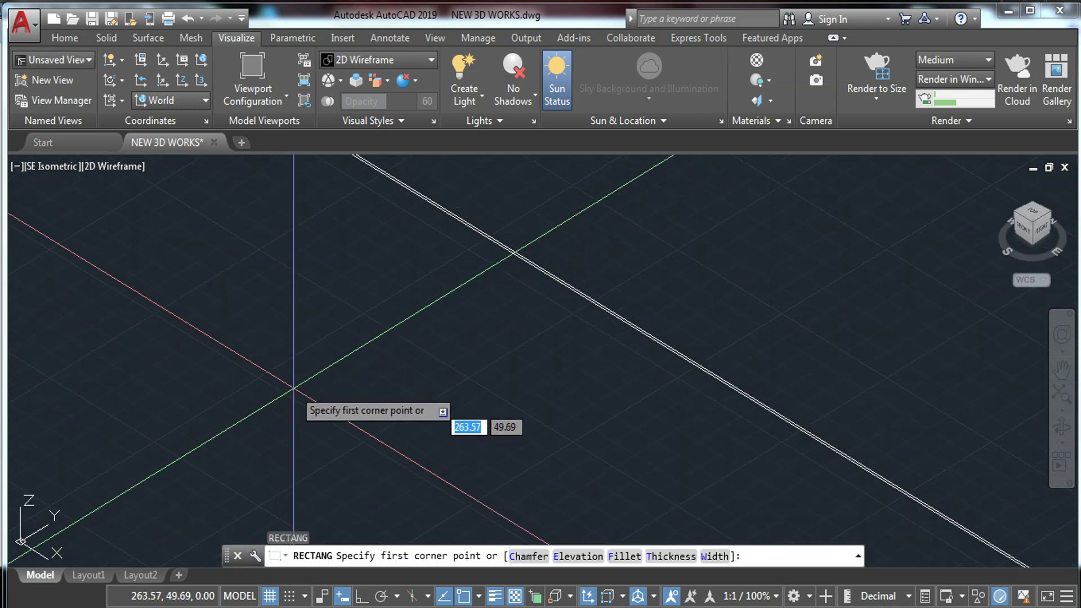
{"action": "left_click", "coordinate": [293, 383]}
{"action": "type", "text": ".1"}
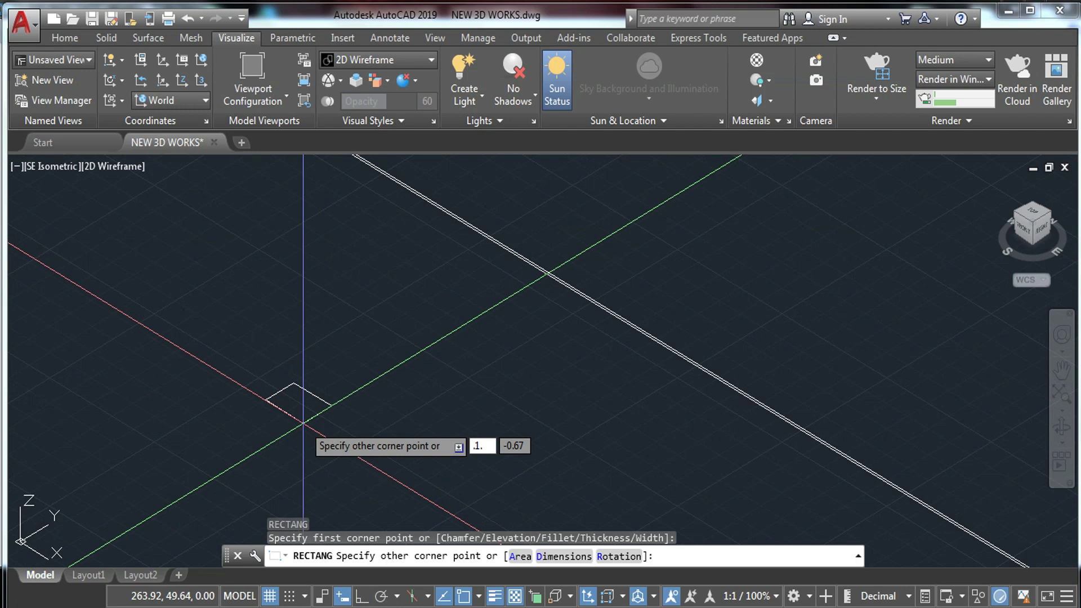
{"action": "key", "text": "Tab"}
{"action": "type", "text": ".1"}
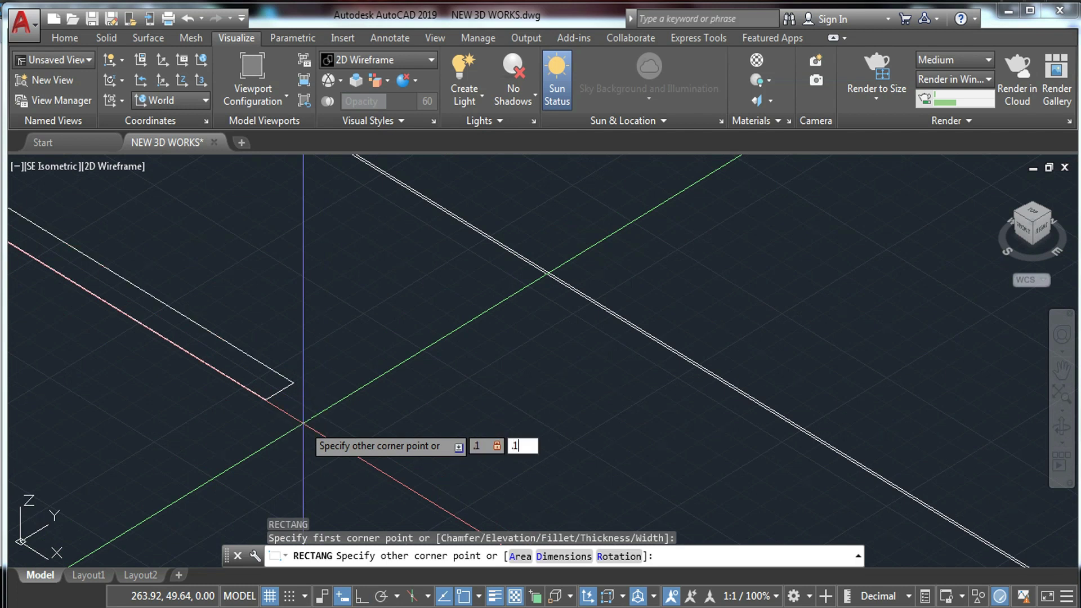
{"action": "key", "text": "Return"}
- Copy the tiny rectangle once, placing the copy beside the original along the Y axis
{"action": "scroll", "coordinate": [282, 338], "scroll_direction": "up", "scroll_amount": 5}
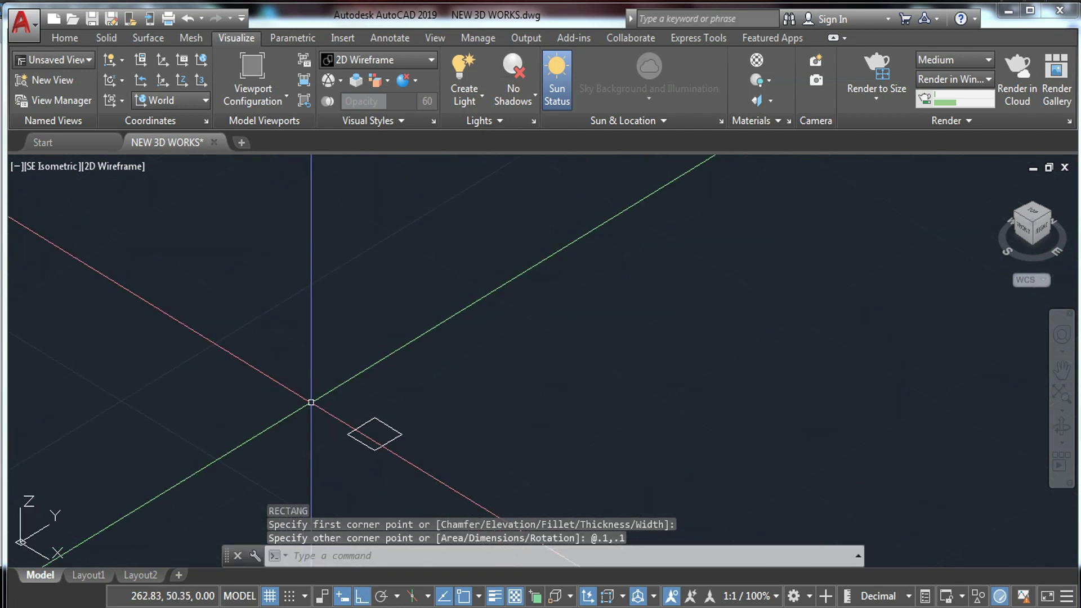
{"action": "left_click_drag", "start_coordinate": [420, 411], "coordinate": [333, 475]}
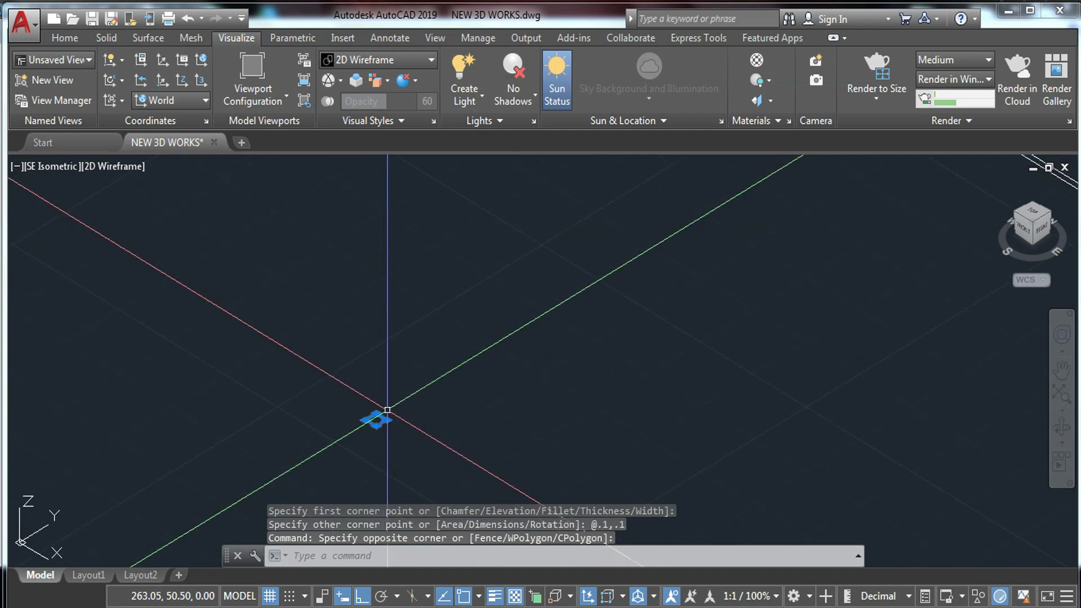
{"action": "scroll", "coordinate": [376, 420], "scroll_direction": "down", "scroll_amount": 5}
{"action": "type", "text": "co"}
{"action": "key", "text": "Return"}
{"action": "left_click", "coordinate": [416, 398]}
{"action": "left_click", "coordinate": [483, 357]}
{"action": "key", "text": "Escape"}
- Extrude the first square to a height of 0.5
{"action": "left_click", "coordinate": [335, 449]}
{"action": "type", "text": "extr"}
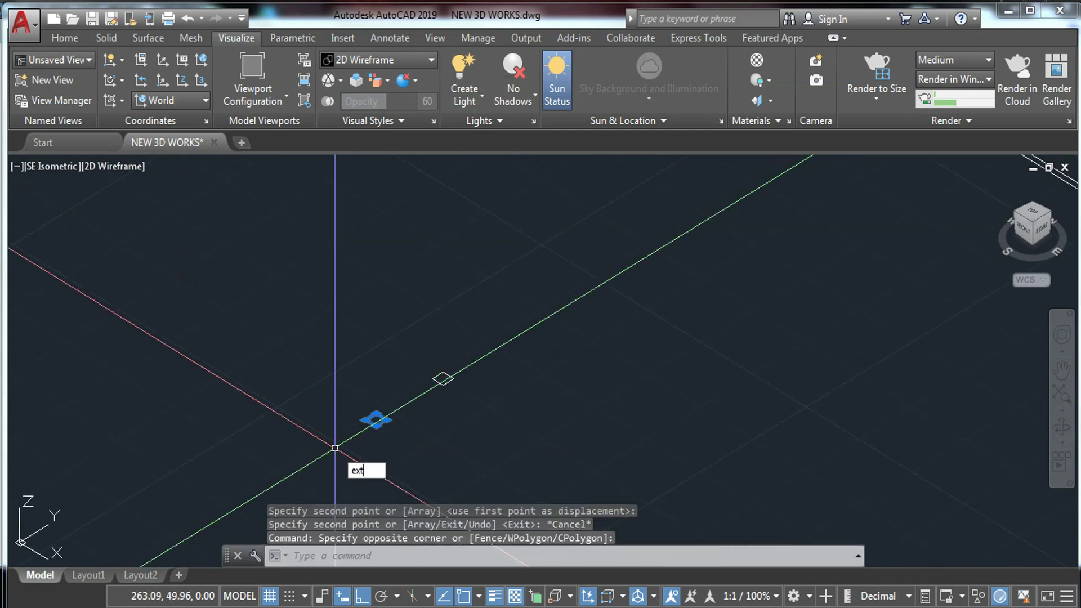
{"action": "key", "text": "Return"}
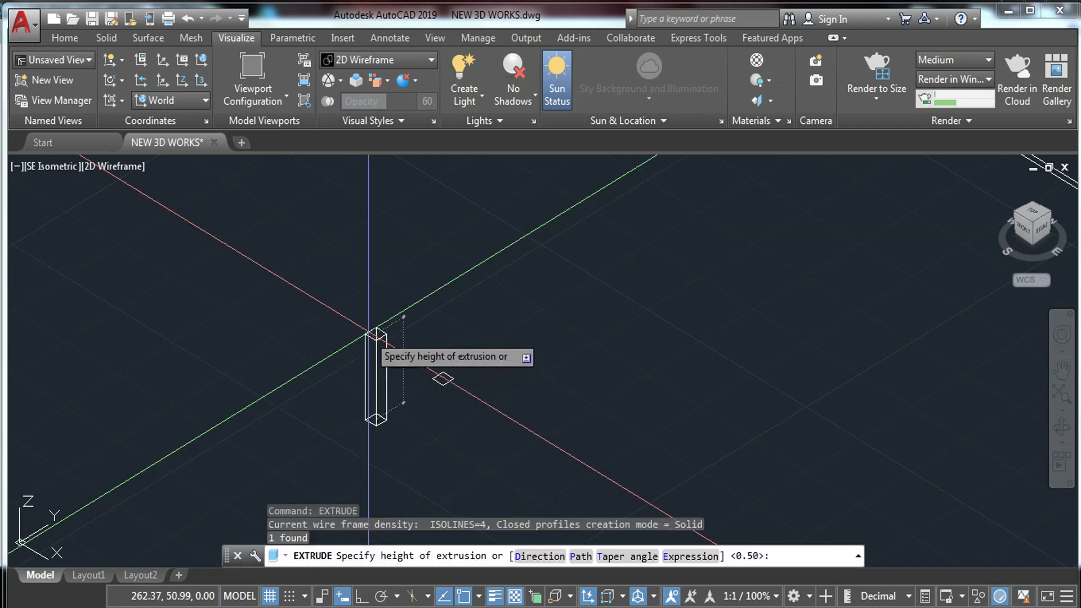
{"action": "type", "text": "."}
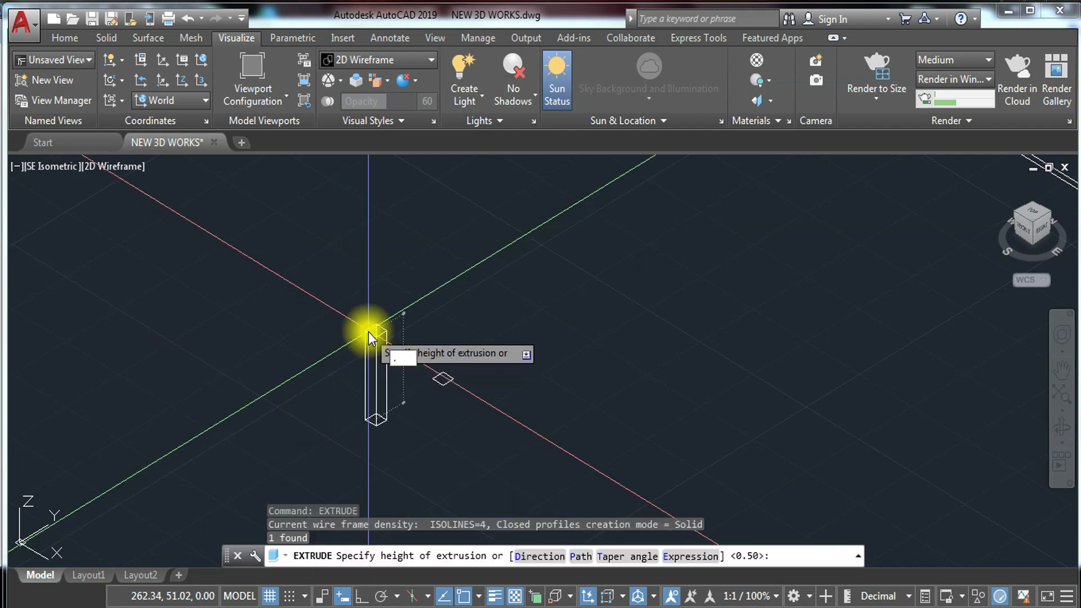
{"action": "type", "text": "5"}
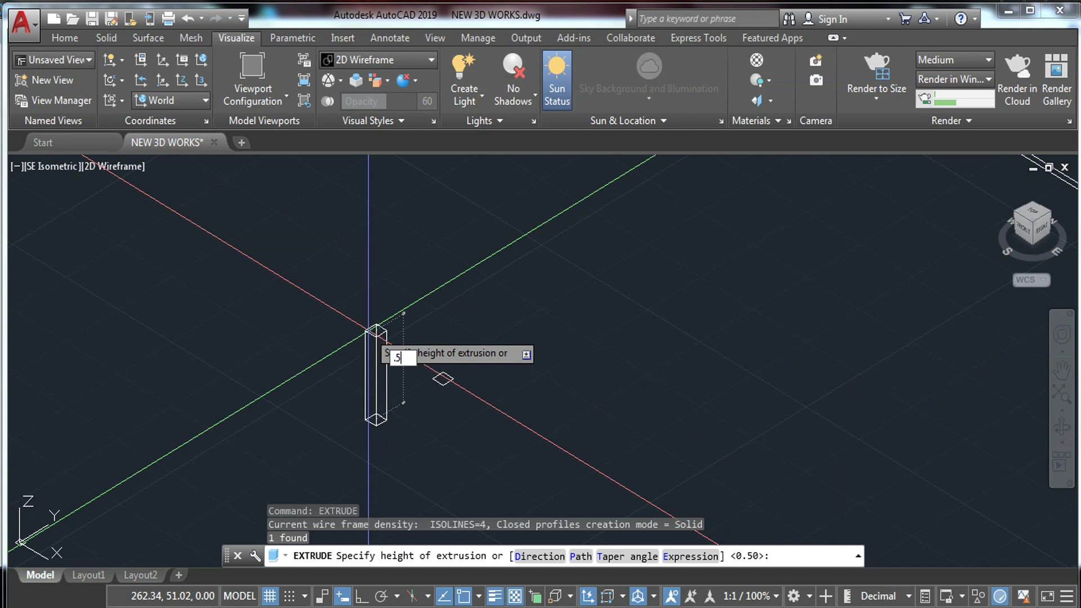
{"action": "key", "text": "Return"}
- Extrude the second square to a height of 0.1 to form a cube
{"action": "scroll", "coordinate": [439, 397], "scroll_direction": "up", "scroll_amount": 4}
{"action": "left_click", "coordinate": [479, 318]}
{"action": "left_click", "coordinate": [401, 421]}
{"action": "type", "text": "extr"}
{"action": "key", "text": "Return"}
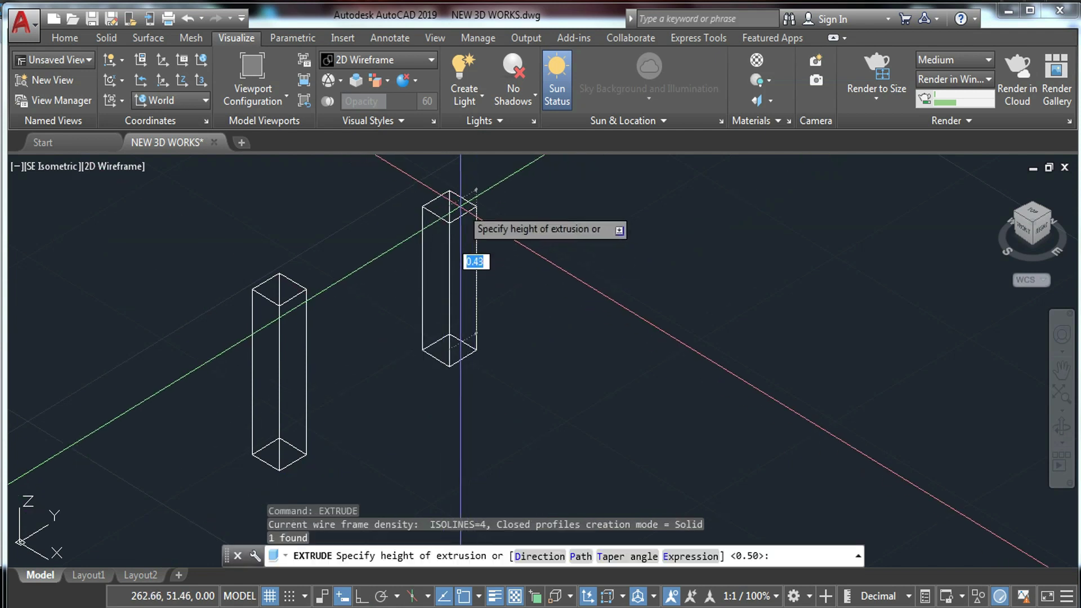
{"action": "type", "text": "1"}
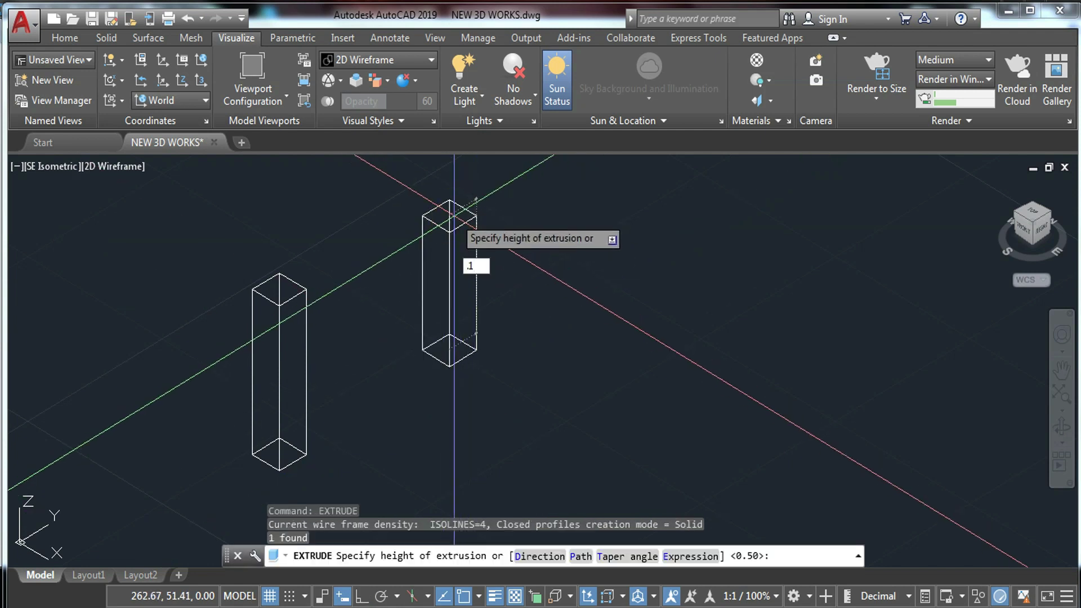
{"action": "key", "text": "Return"}
{"action": "key", "text": "Escape"}
- Move the 0.1 cube onto the top of the 0.5 post and centre it in view
{"action": "left_click", "coordinate": [514, 319]}
{"action": "left_click", "coordinate": [429, 402]}
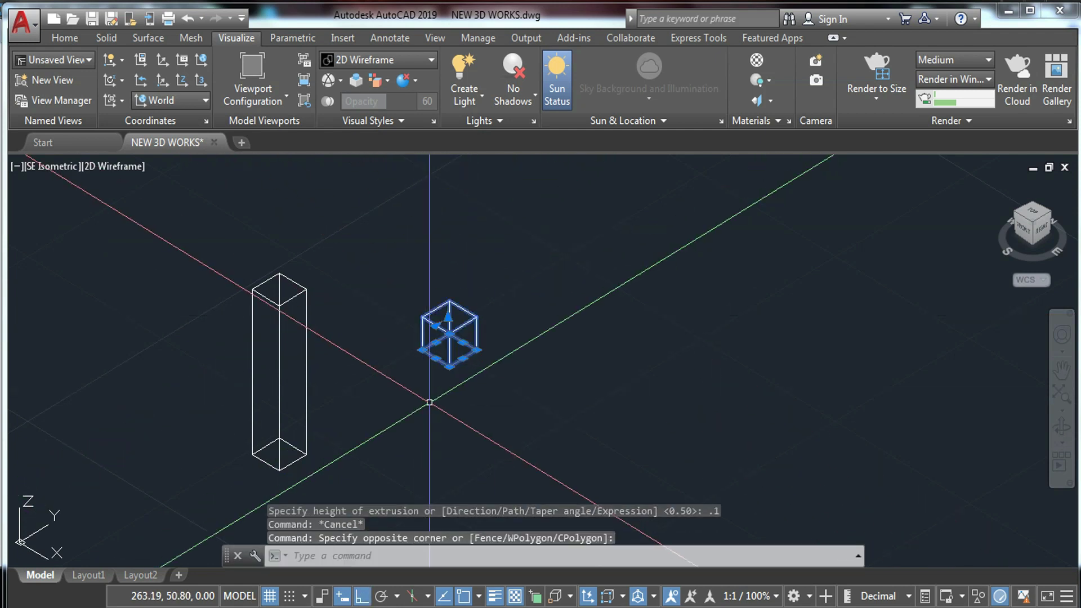
{"action": "type", "text": "m"}
{"action": "key", "text": "Return"}
{"action": "left_click", "coordinate": [421, 350]}
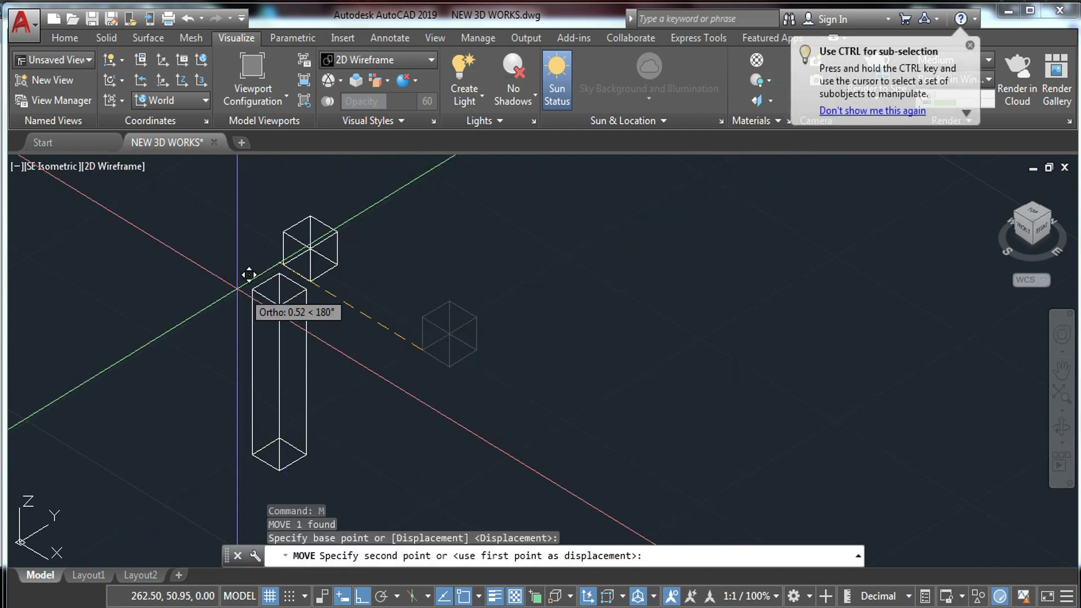
{"action": "left_click", "coordinate": [254, 288]}
{"action": "key", "text": "Escape"}
{"action": "middle_click_drag", "start_coordinate": [372, 346], "coordinate": [559, 358]}
{"action": "type", "text": "rmat"}
{"action": "key", "text": "Return"}
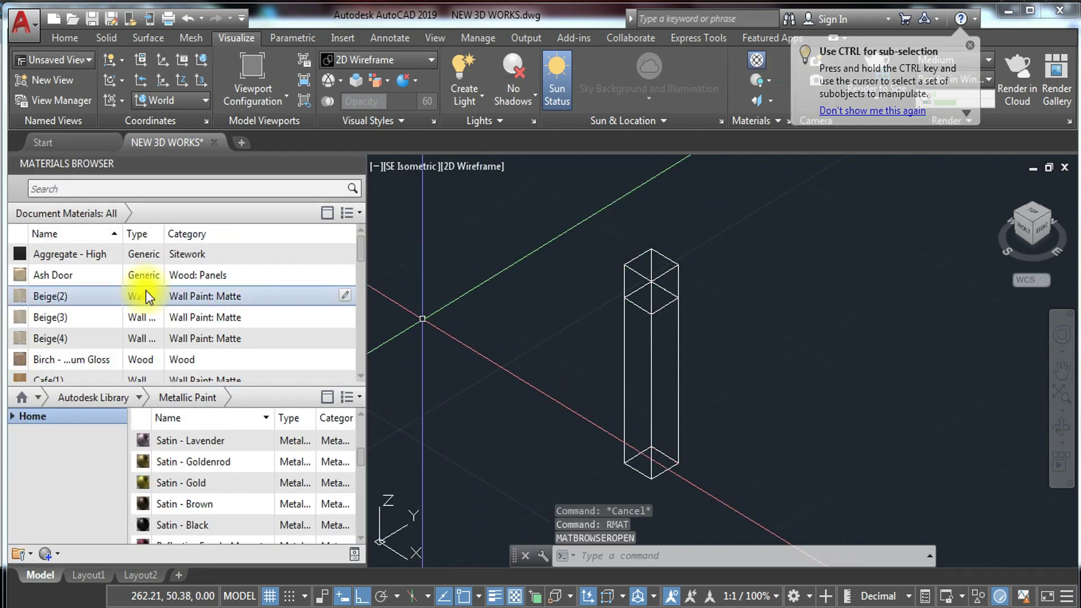
- Apply the Light Bulb - On glass material to the cube atop the column
{"action": "scroll", "coordinate": [101, 291], "scroll_direction": "down", "scroll_amount": 1}
{"action": "scroll", "coordinate": [185, 450], "scroll_direction": "up", "scroll_amount": 1}
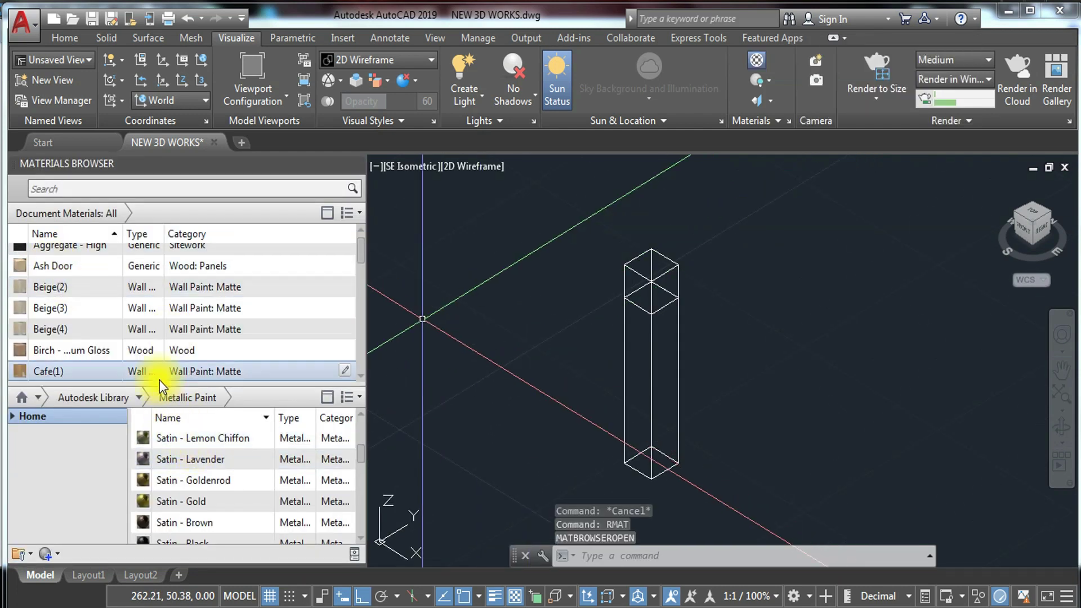
{"action": "left_click", "coordinate": [135, 391]}
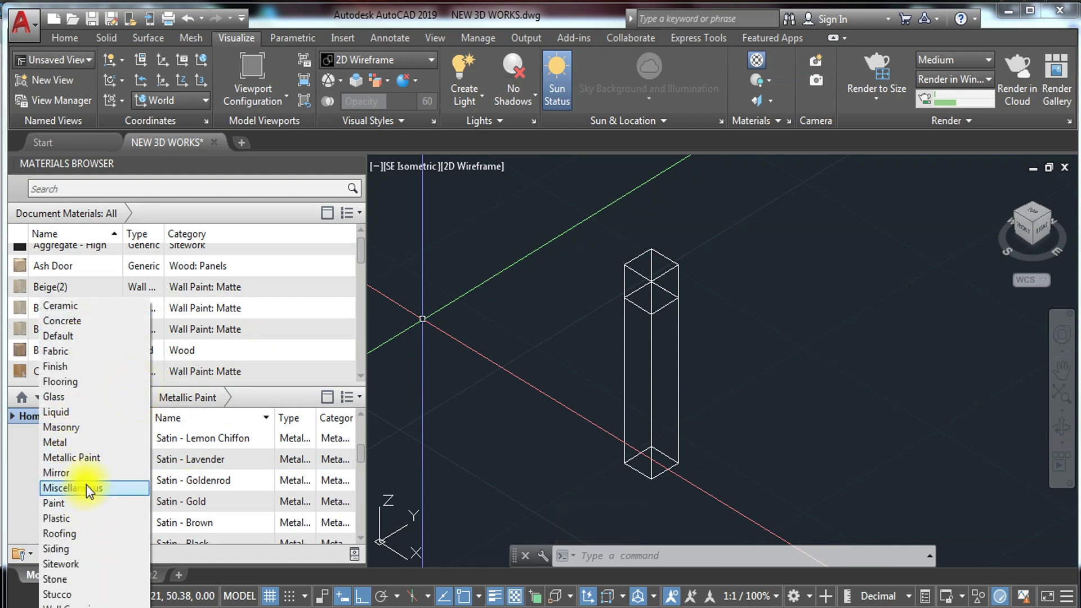
{"action": "left_click", "coordinate": [88, 401]}
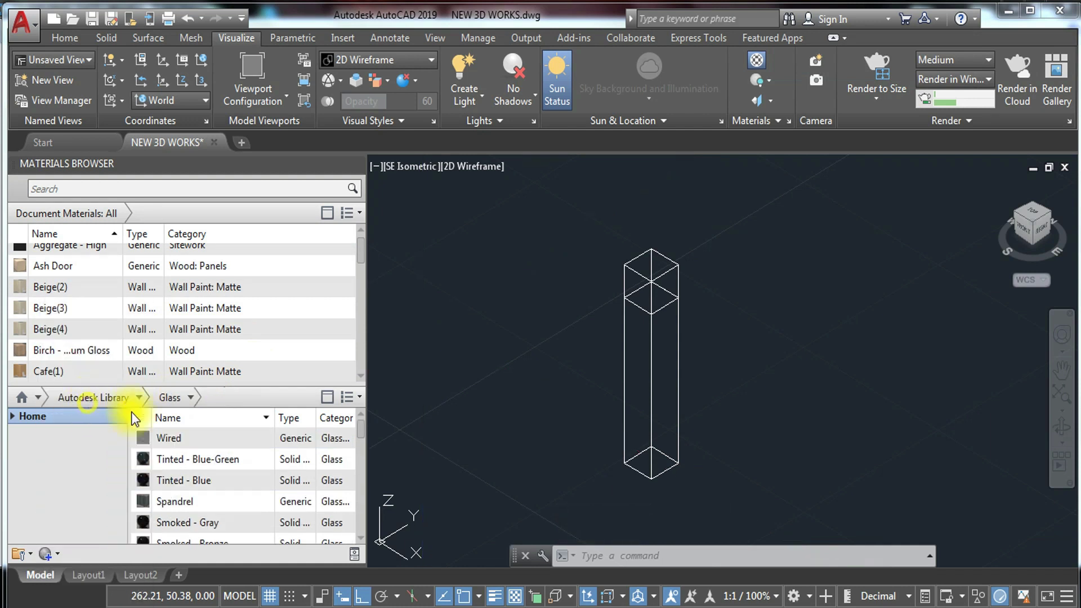
{"action": "left_click_drag", "start_coordinate": [360, 424], "coordinate": [360, 460]}
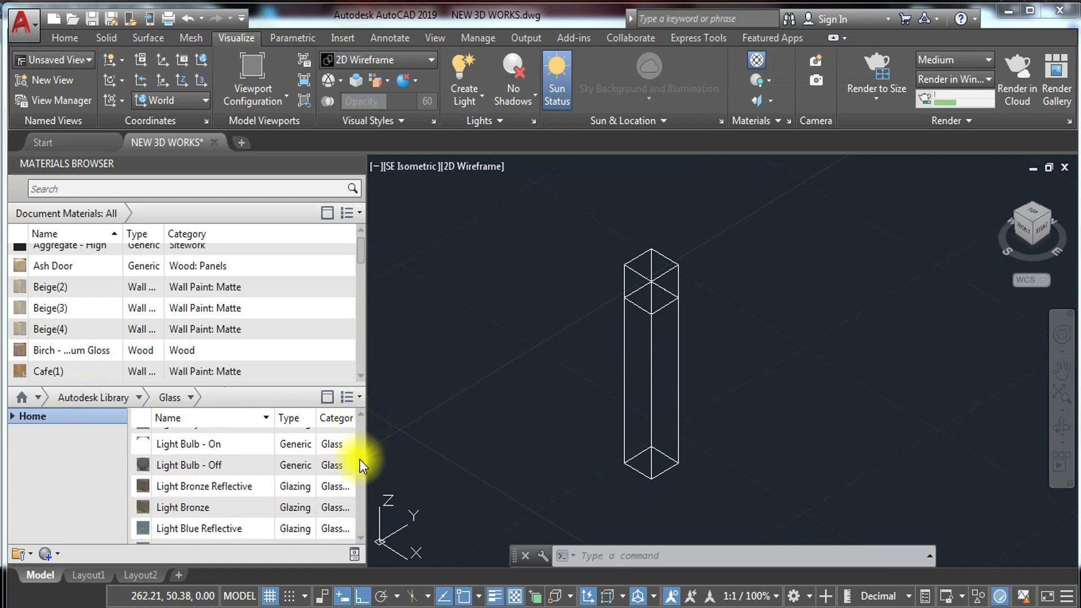
{"action": "left_click", "coordinate": [275, 445]}
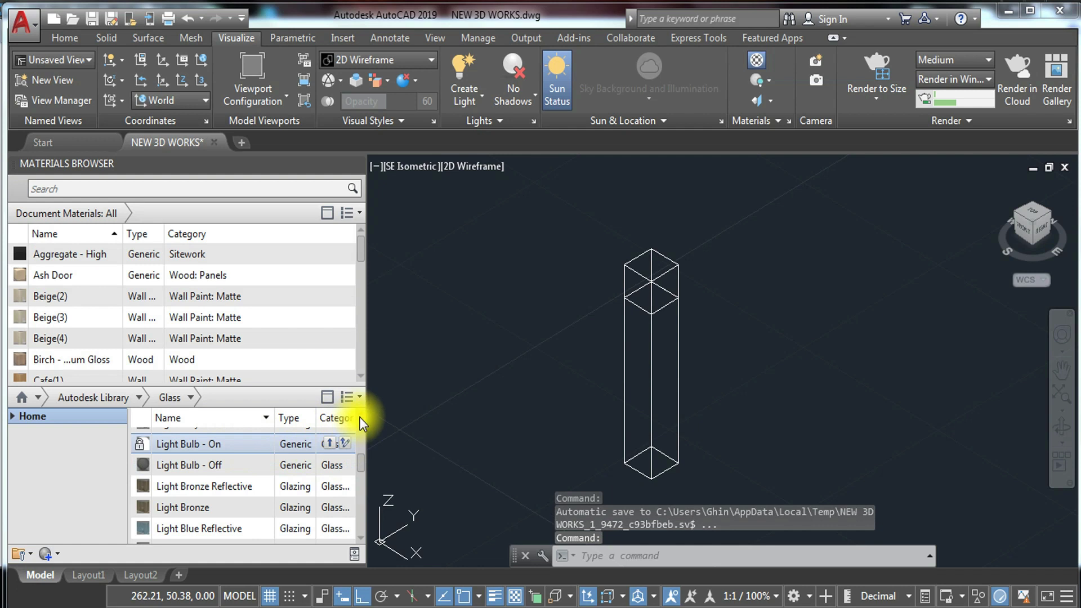
{"action": "scroll", "coordinate": [360, 418], "scroll_direction": "up", "scroll_amount": 6}
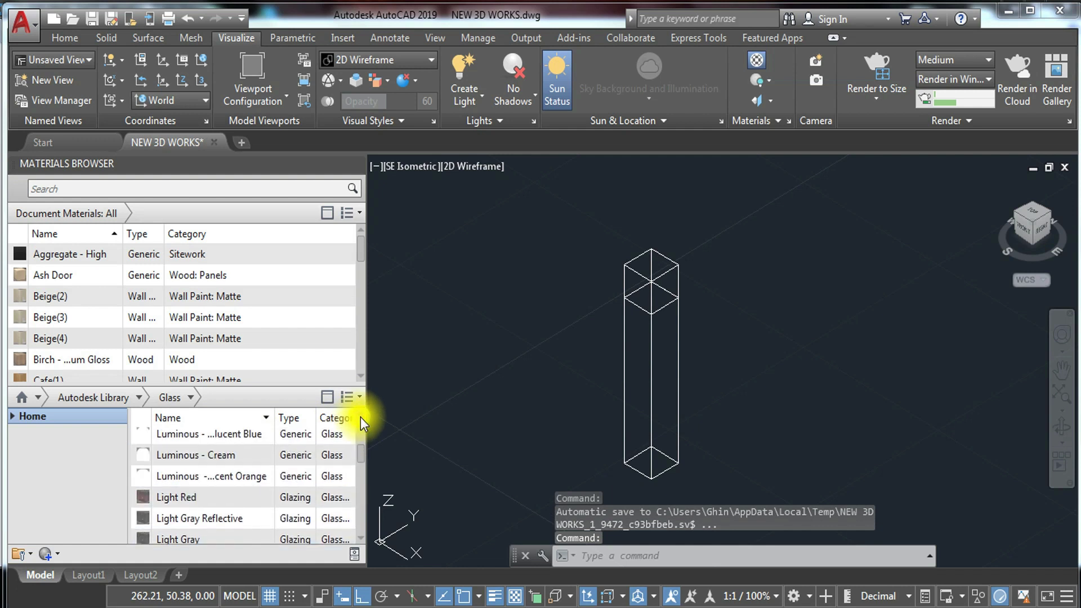
{"action": "scroll", "coordinate": [360, 418], "scroll_direction": "up", "scroll_amount": 1}
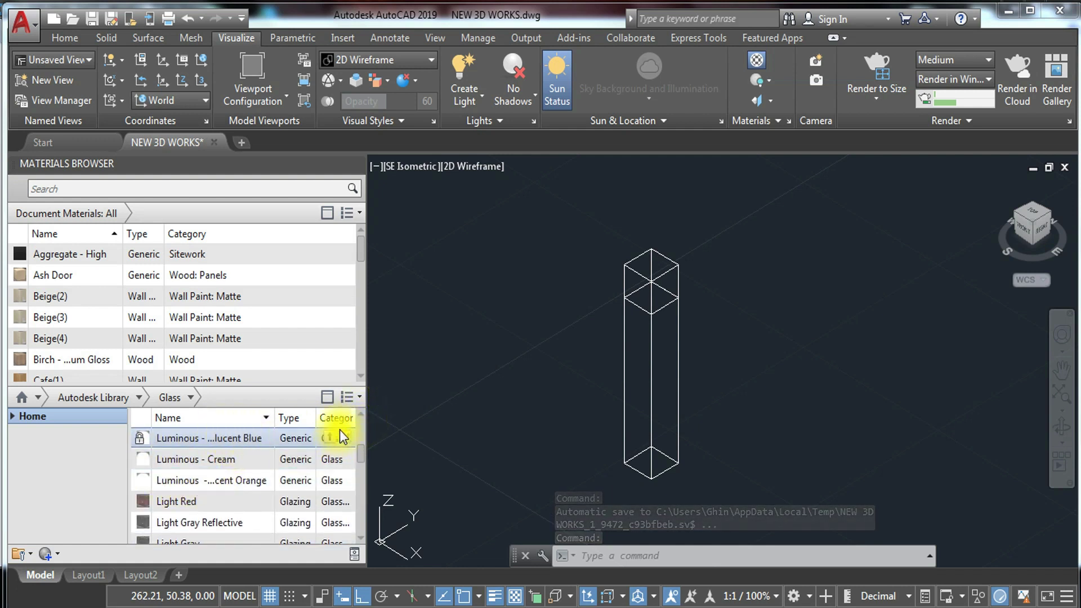
{"action": "scroll", "coordinate": [364, 415], "scroll_direction": "up", "scroll_amount": 1}
{"action": "scroll", "coordinate": [363, 415], "scroll_direction": "up", "scroll_amount": 1}
{"action": "left_click_drag", "start_coordinate": [212, 458], "coordinate": [631, 272]}
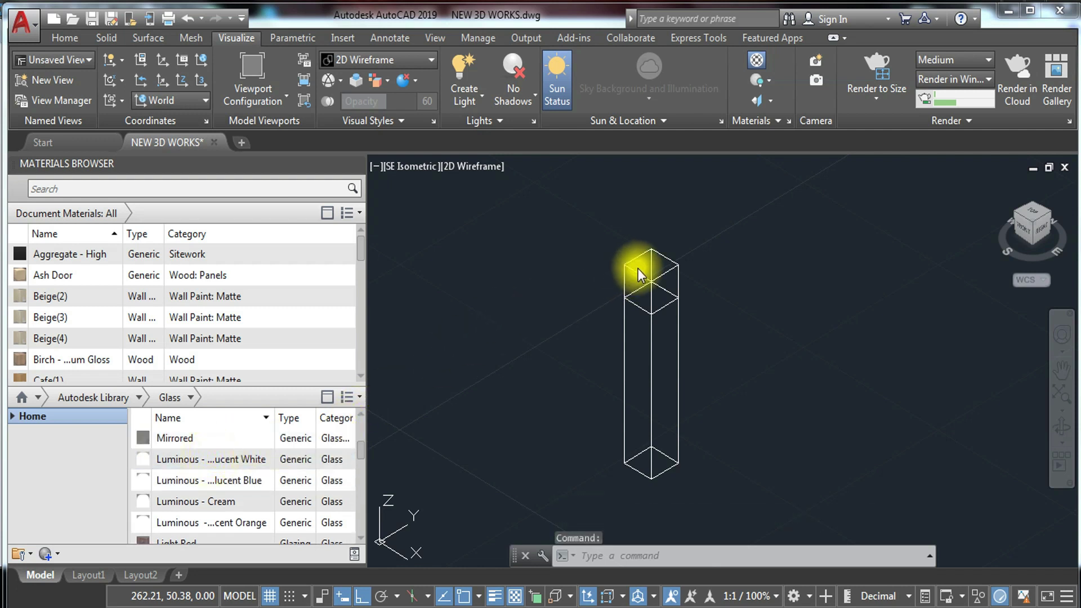
- Apply the Metallic Paint material Satin - Black to the column's body
{"action": "left_click", "coordinate": [131, 394]}
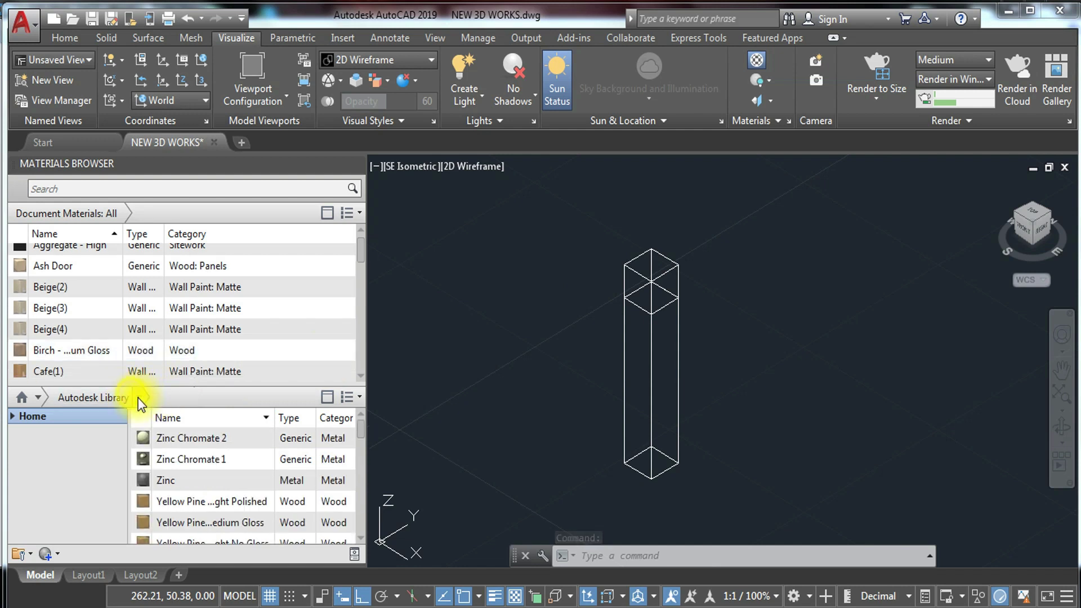
{"action": "left_click", "coordinate": [137, 398]}
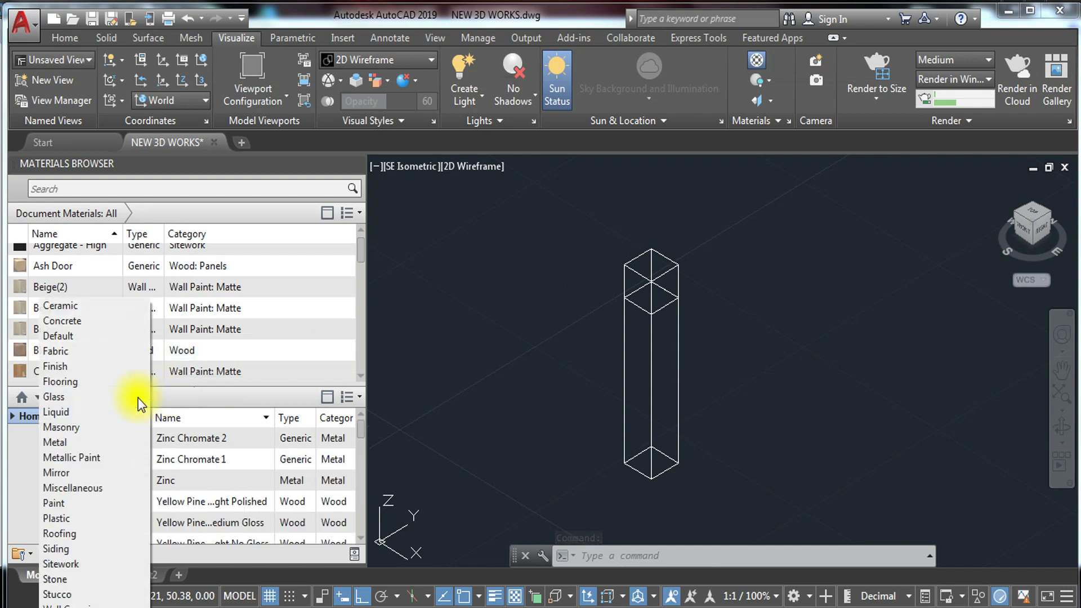
{"action": "left_click", "coordinate": [100, 456]}
{"action": "left_click_drag", "start_coordinate": [361, 431], "coordinate": [360, 462]}
{"action": "left_click_drag", "start_coordinate": [200, 511], "coordinate": [627, 382]}
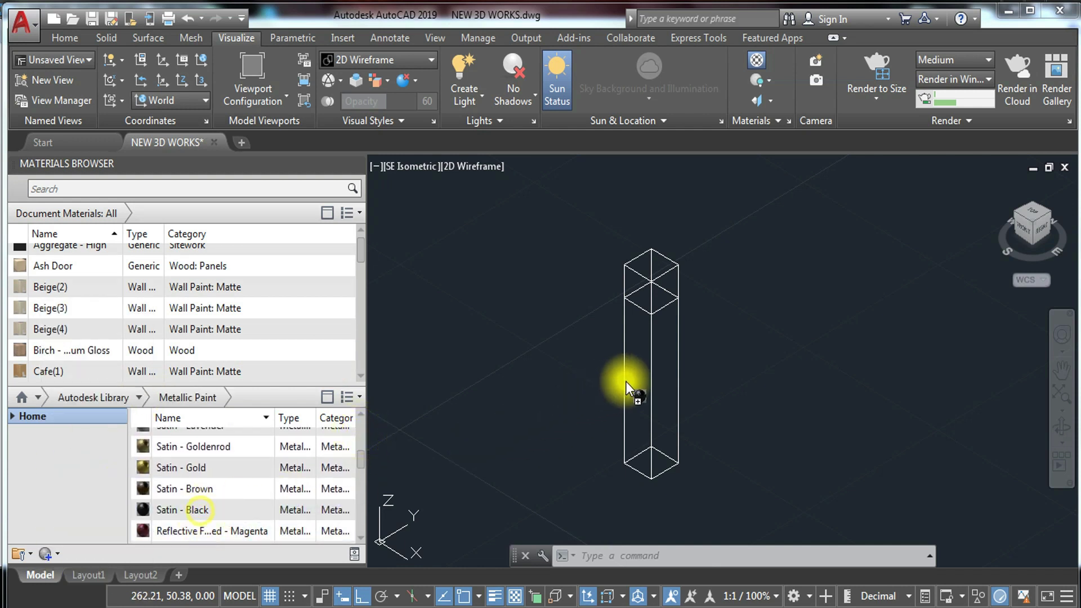
- Preview the column in Realistic style, then return to 2D Wireframe
{"action": "left_click", "coordinate": [483, 171]}
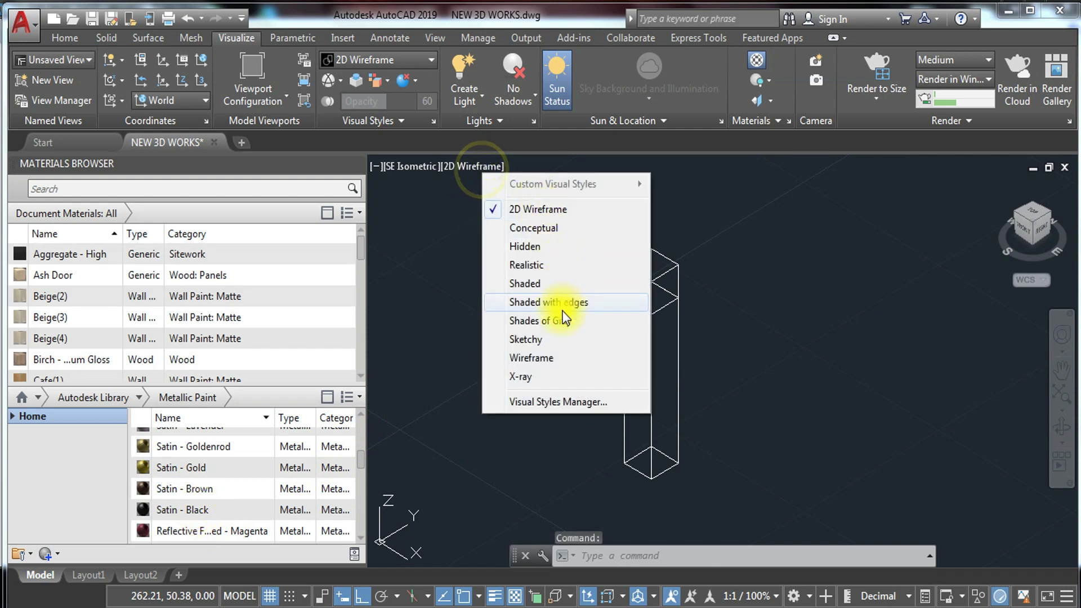
{"action": "left_click", "coordinate": [546, 267]}
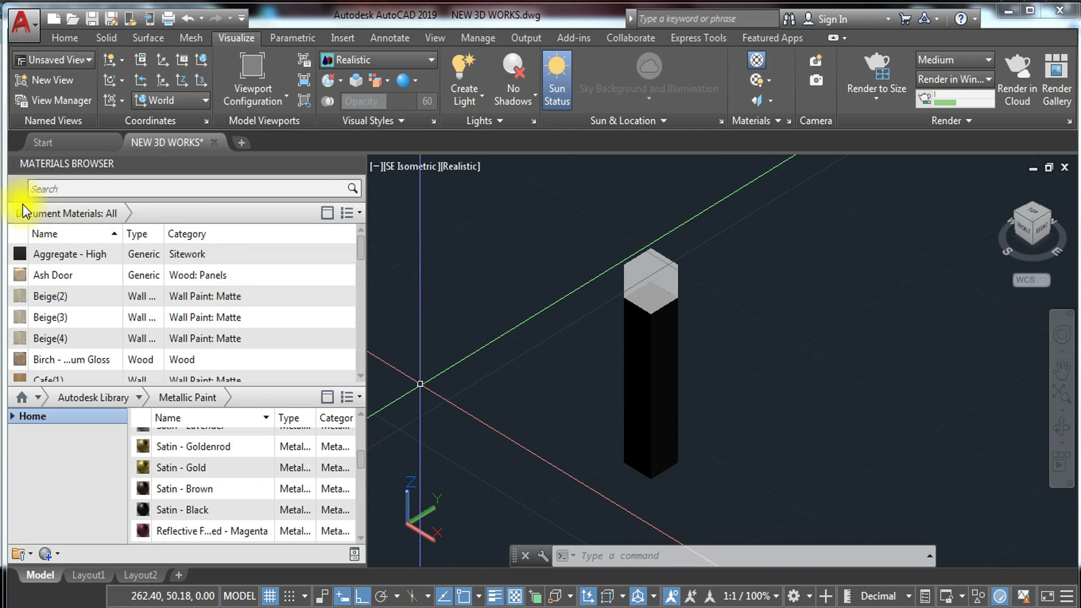
{"action": "left_click", "coordinate": [464, 164]}
{"action": "left_click", "coordinate": [513, 201]}
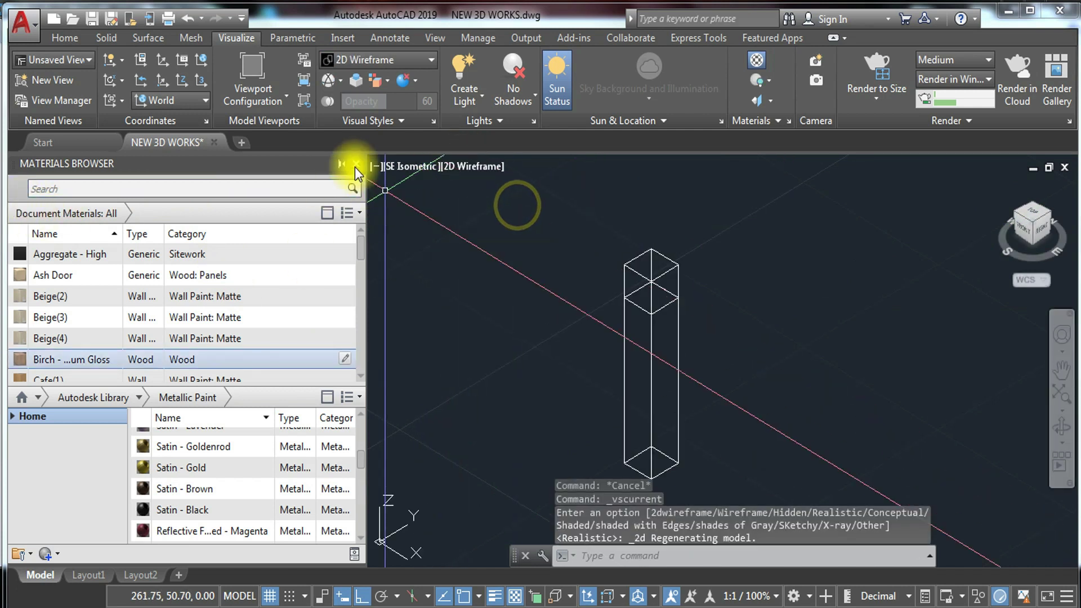
- Place a point light inside the column's top, keeping default lighting on
{"action": "left_click", "coordinate": [355, 165]}
{"action": "left_click", "coordinate": [479, 97]}
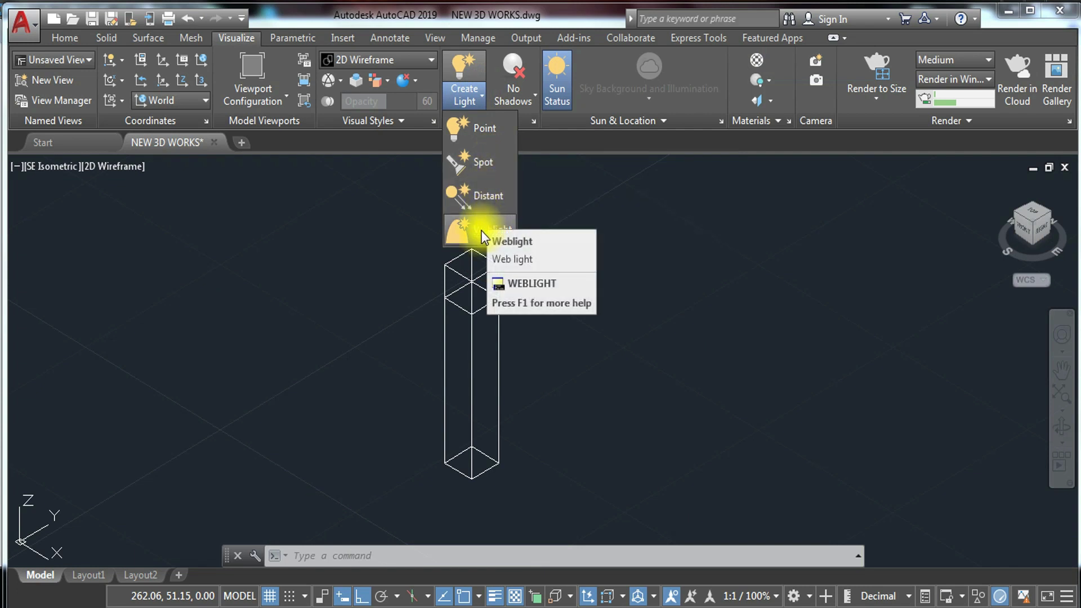
{"action": "left_click", "coordinate": [480, 130]}
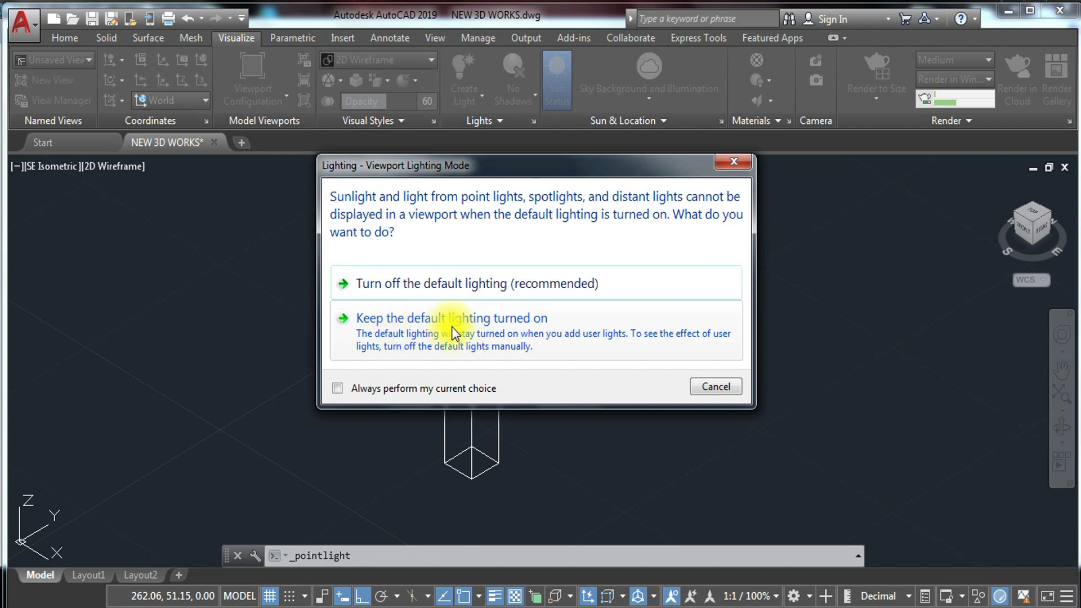
{"action": "left_click", "coordinate": [371, 341]}
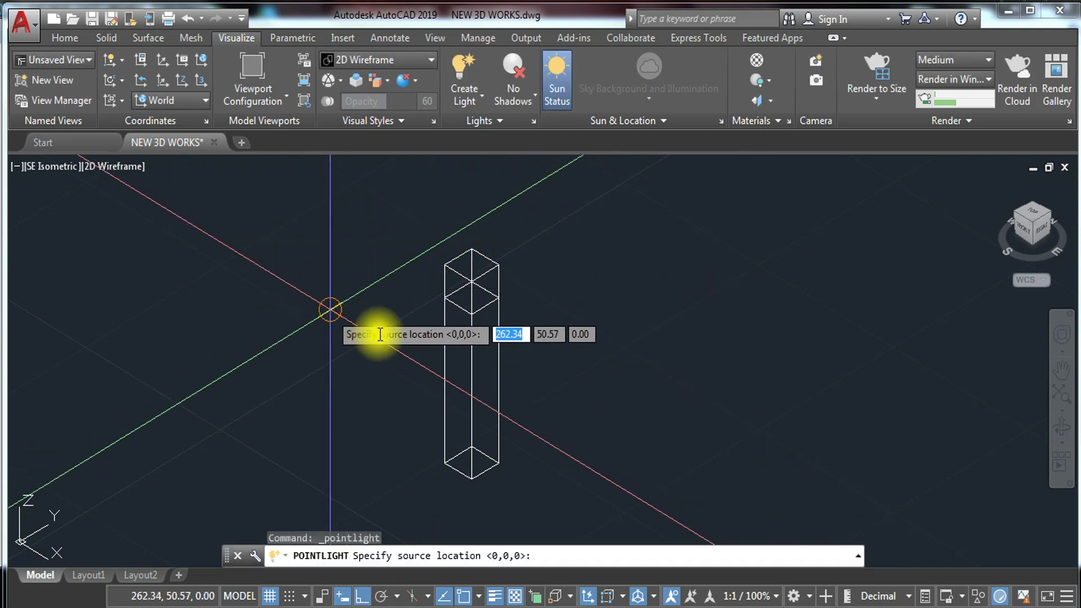
{"action": "scroll", "coordinate": [411, 295], "scroll_direction": "up", "scroll_amount": 3}
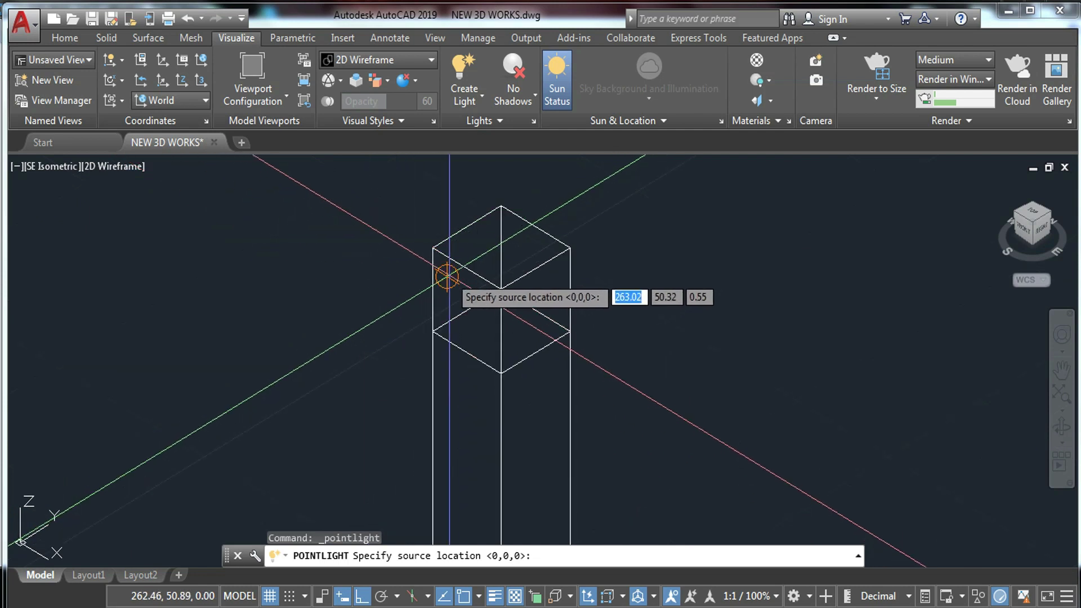
{"action": "left_click", "coordinate": [468, 273]}
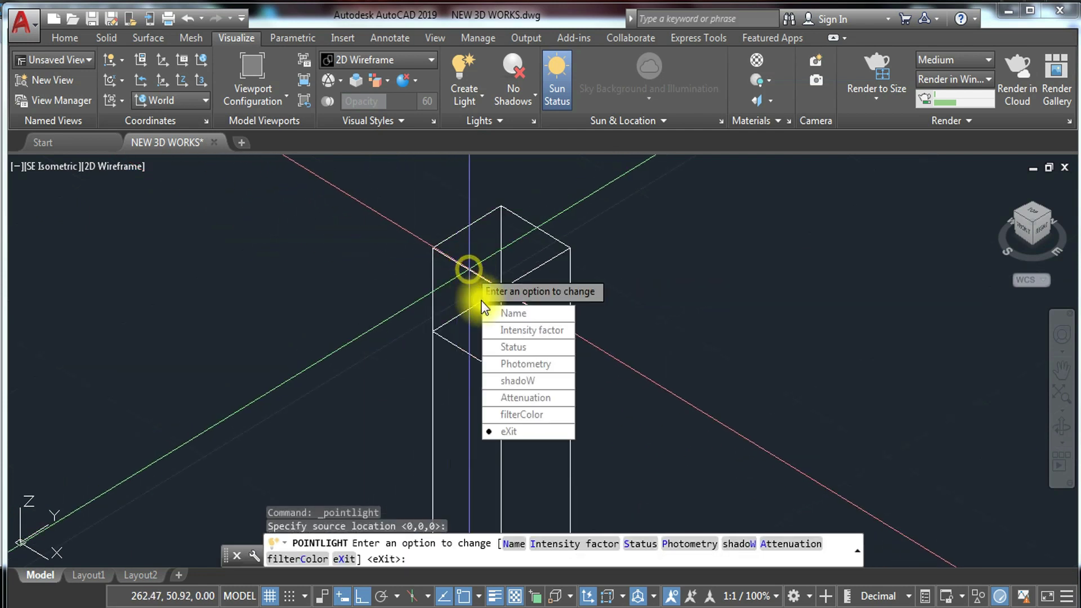
- Set the point light's intensity factor to 50 and exit the command
{"action": "left_click", "coordinate": [529, 331]}
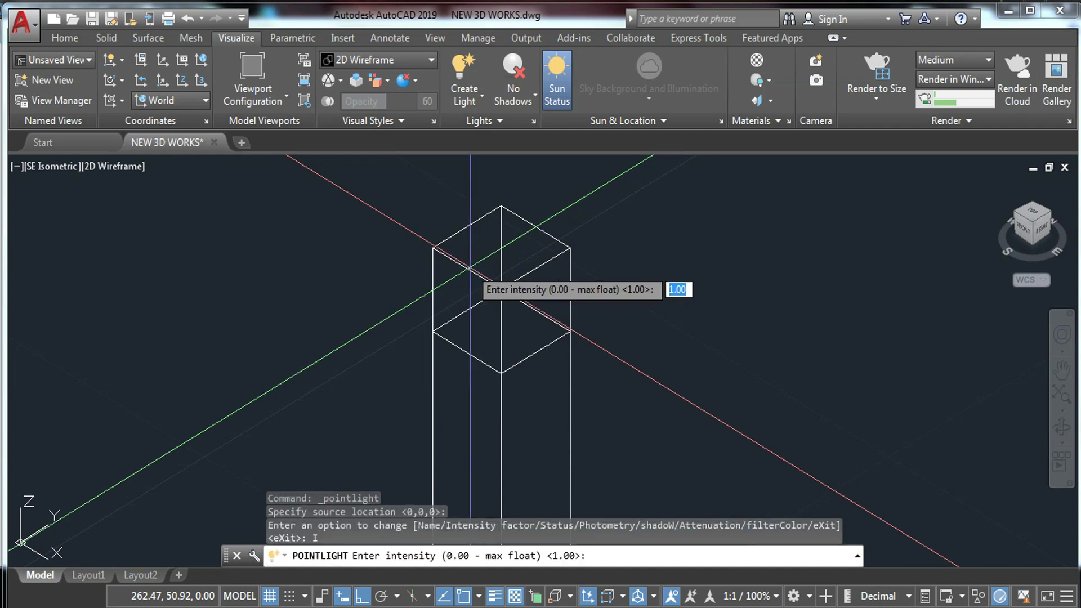
{"action": "type", "text": "50"}
{"action": "key", "text": "Return"}
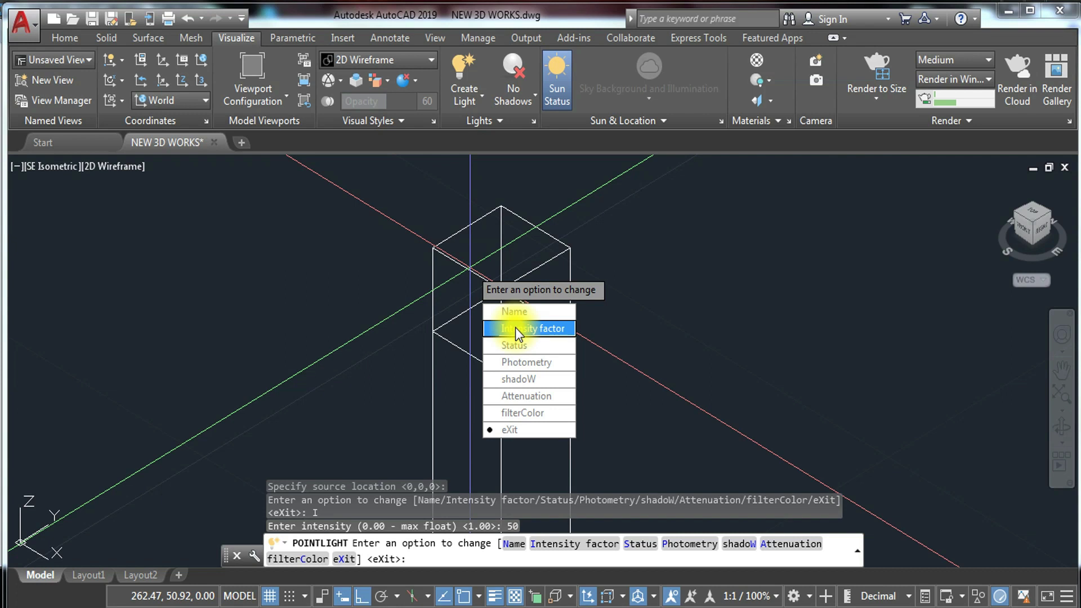
{"action": "left_click", "coordinate": [518, 430]}
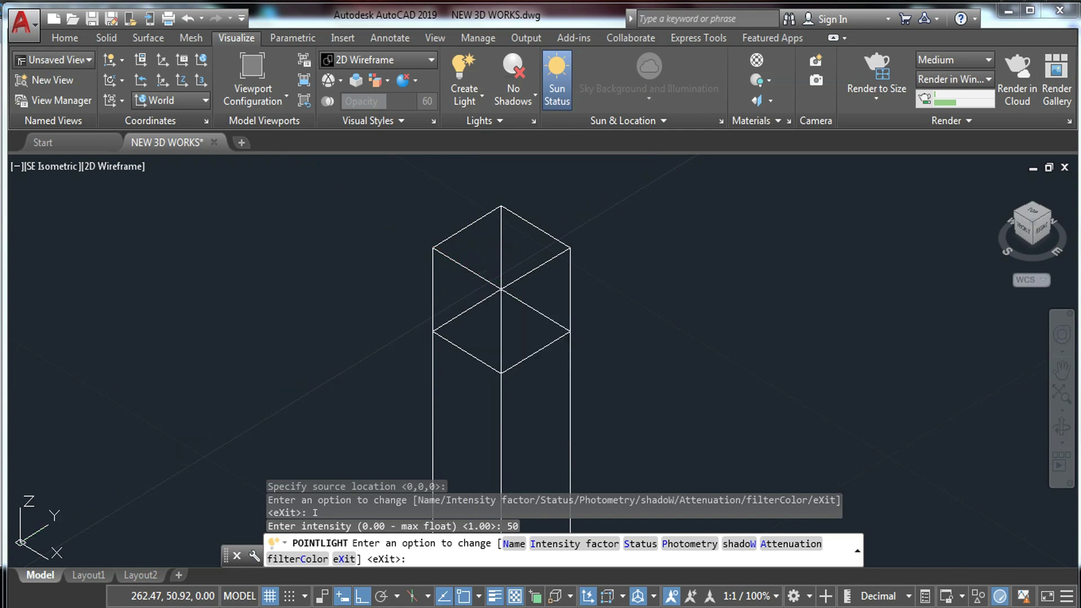
- Select the new point light and start moving it, then cancel the move
{"action": "left_click", "coordinate": [467, 268]}
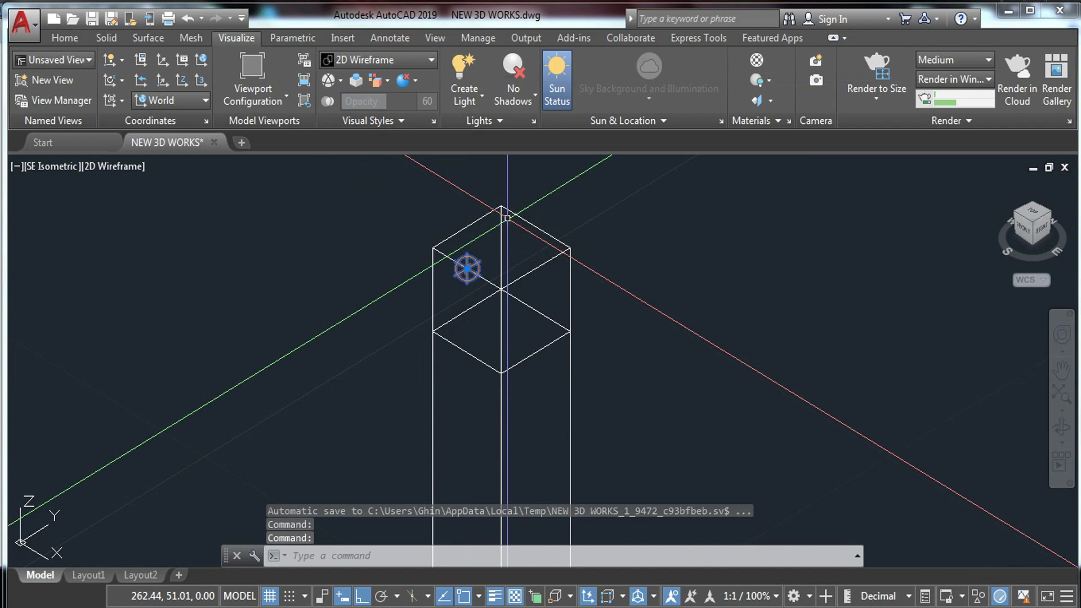
{"action": "type", "text": "m"}
{"action": "key", "text": "Return"}
{"action": "left_click", "coordinate": [502, 289]}
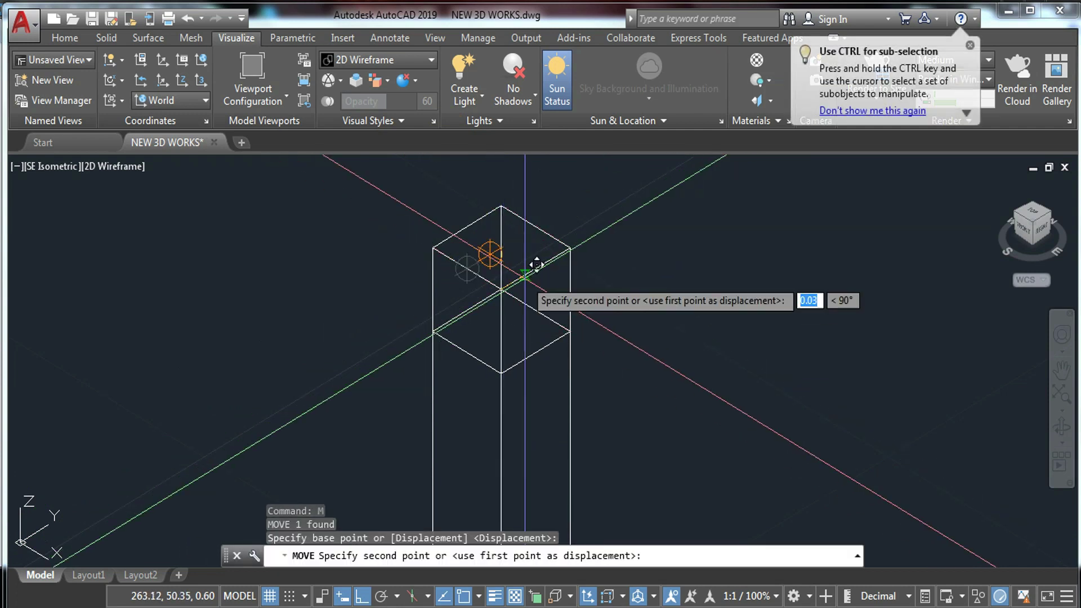
{"action": "key", "text": "Escape"}
{"action": "scroll", "coordinate": [563, 315], "scroll_direction": "down", "scroll_amount": 5}
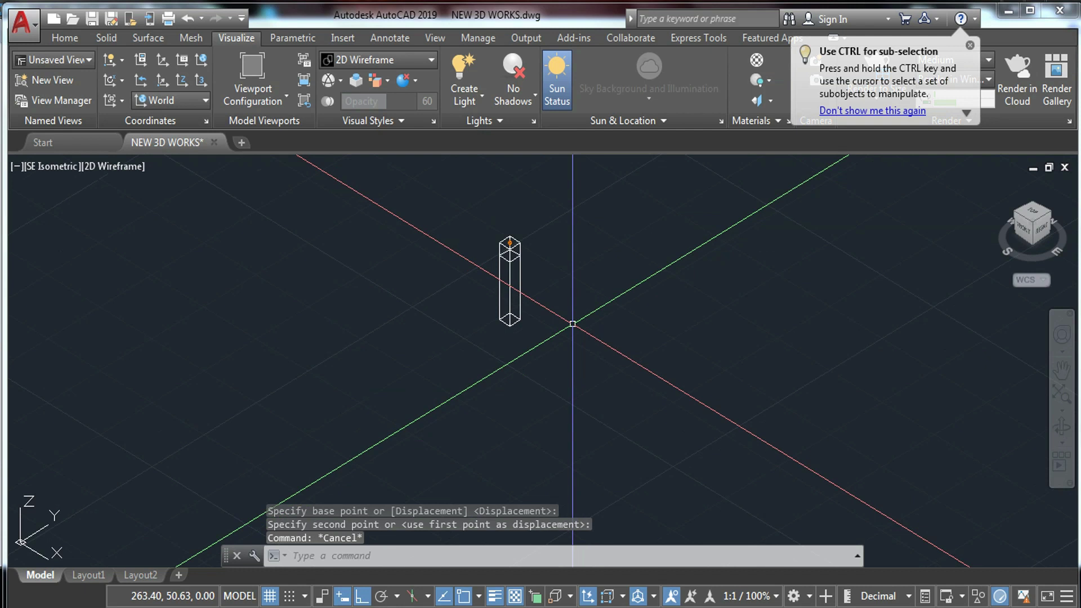
{"action": "scroll", "coordinate": [539, 273], "scroll_direction": "up", "scroll_amount": 2}
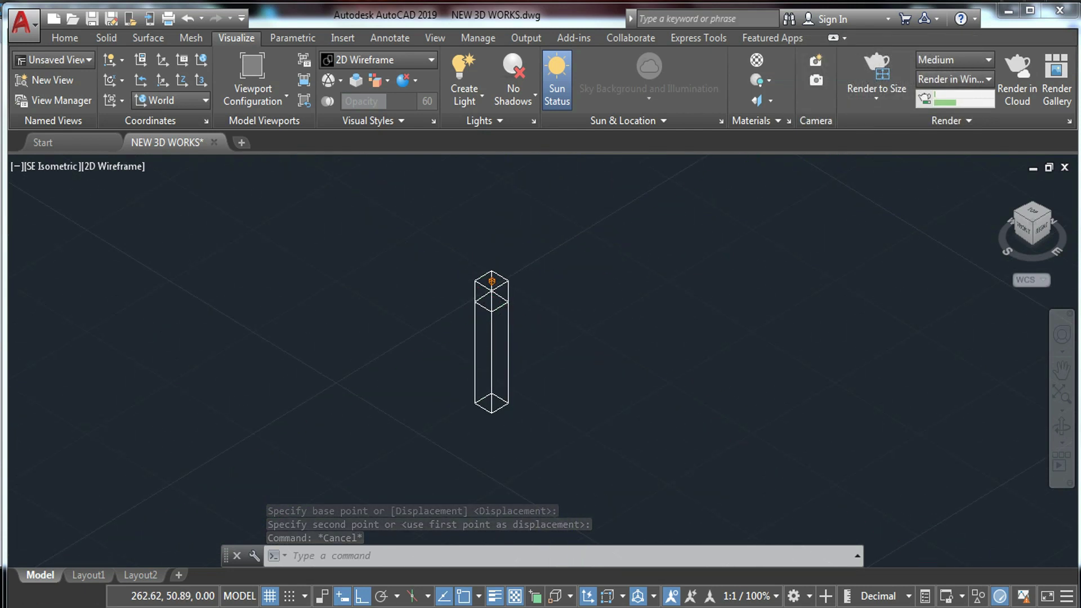
{"action": "scroll", "coordinate": [491, 281], "scroll_direction": "up", "scroll_amount": 3}
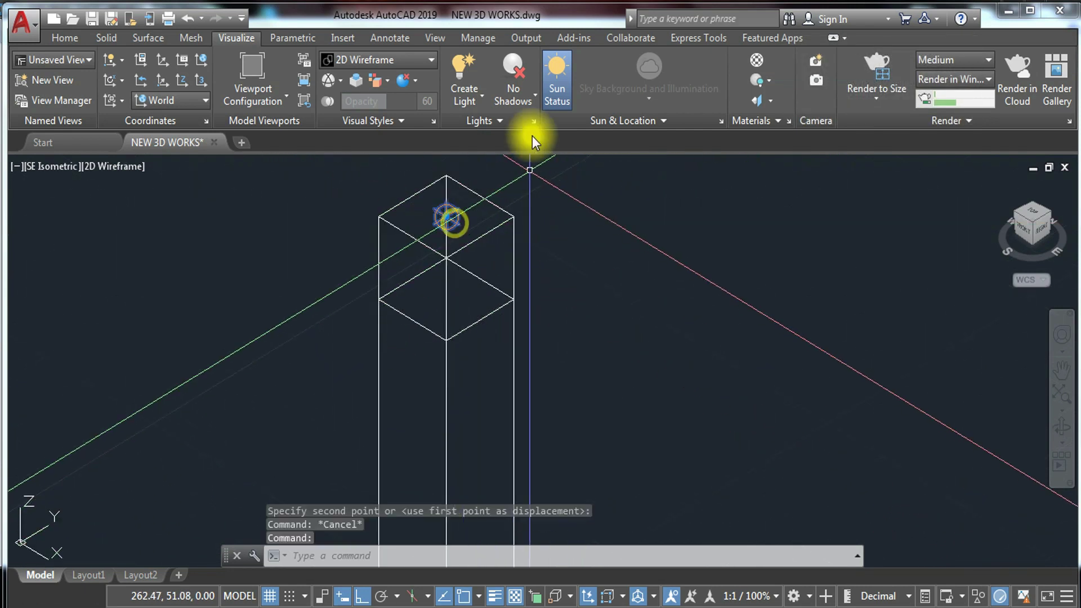
- Open Pointlight2's properties from the Lights in Model list, then close the Properties palette
{"action": "left_click", "coordinate": [533, 122]}
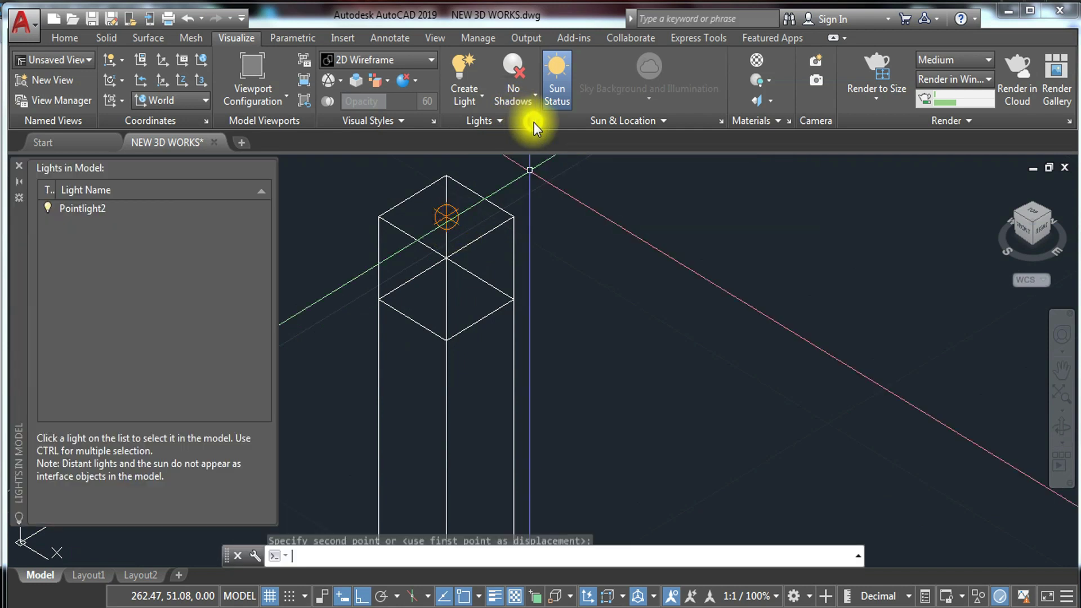
{"action": "left_click", "coordinate": [89, 209]}
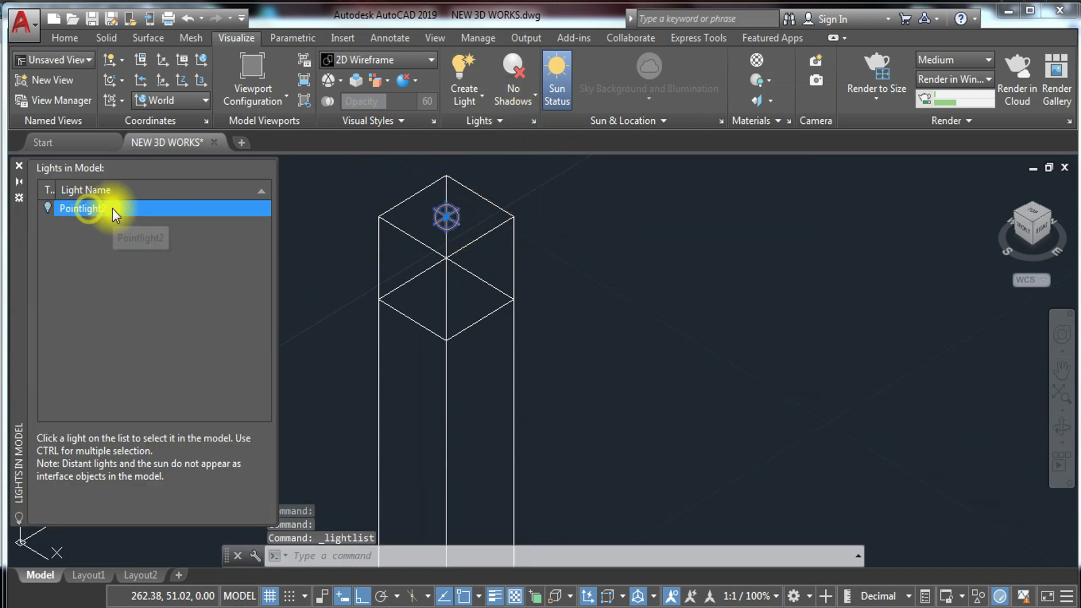
{"action": "right_click", "coordinate": [113, 208]}
{"action": "left_click", "coordinate": [163, 238]}
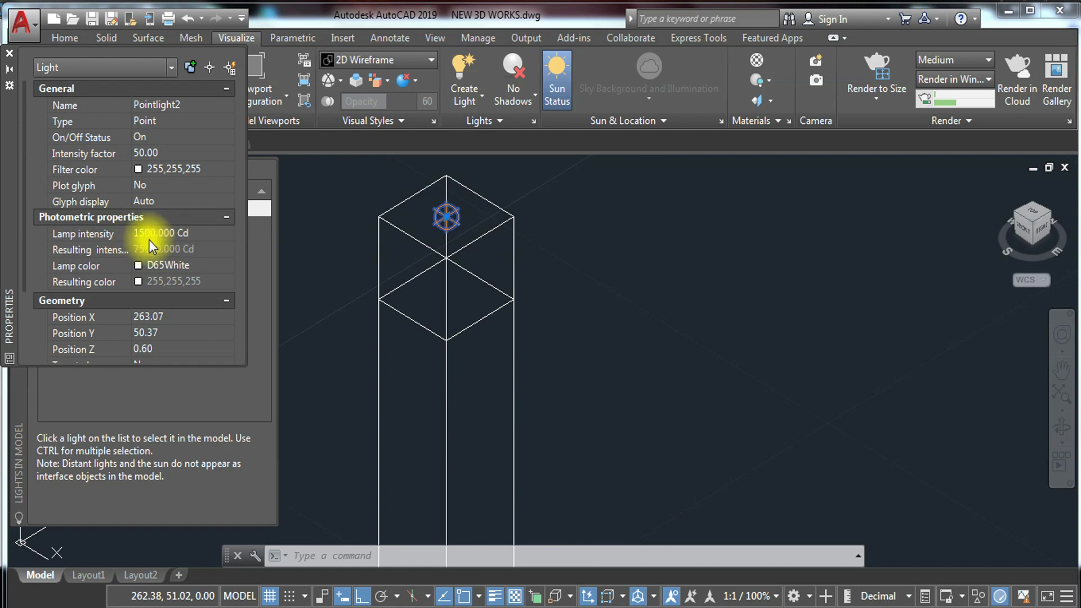
{"action": "left_click", "coordinate": [8, 60]}
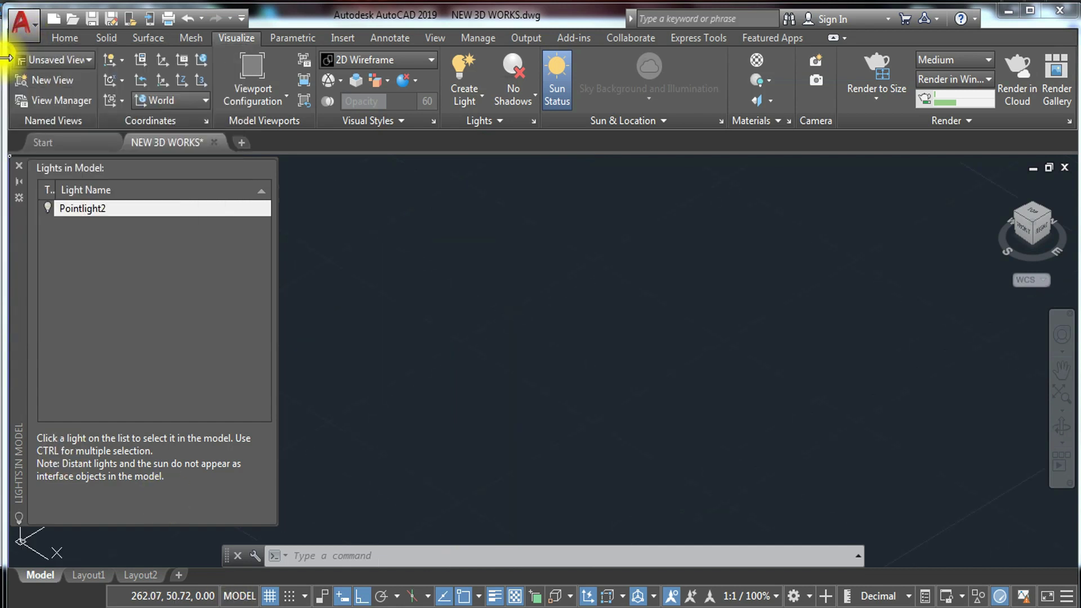
- Close the lights list and stack a copy of the lit box on top to form a lamp-post column
{"action": "left_click", "coordinate": [23, 167]}
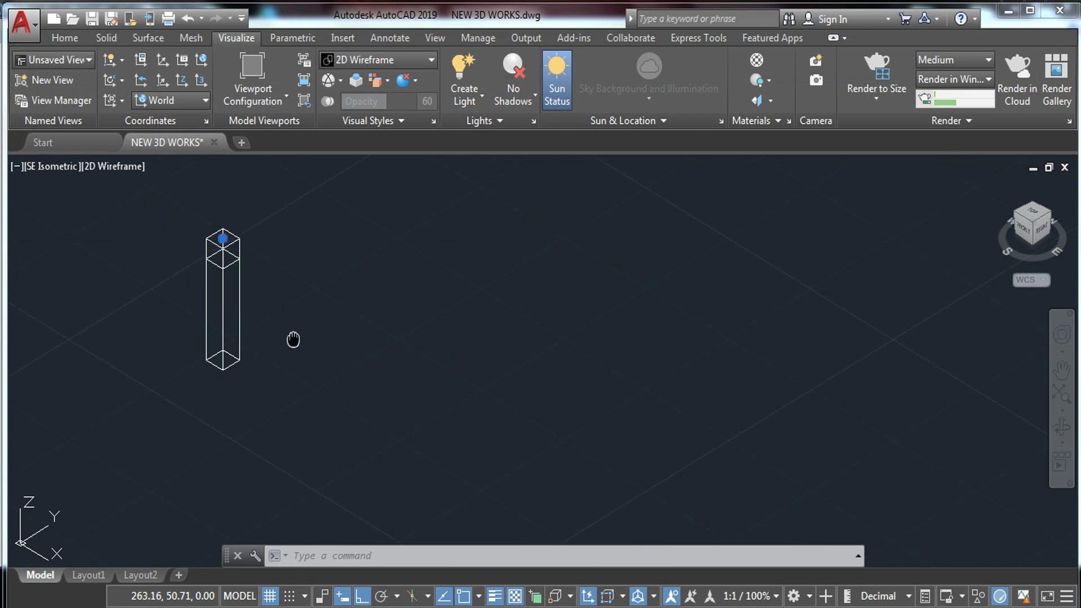
{"action": "left_click", "coordinate": [197, 233]}
{"action": "left_click", "coordinate": [285, 401]}
{"action": "type", "text": "co"}
{"action": "key", "text": "Return"}
{"action": "left_click", "coordinate": [242, 374]}
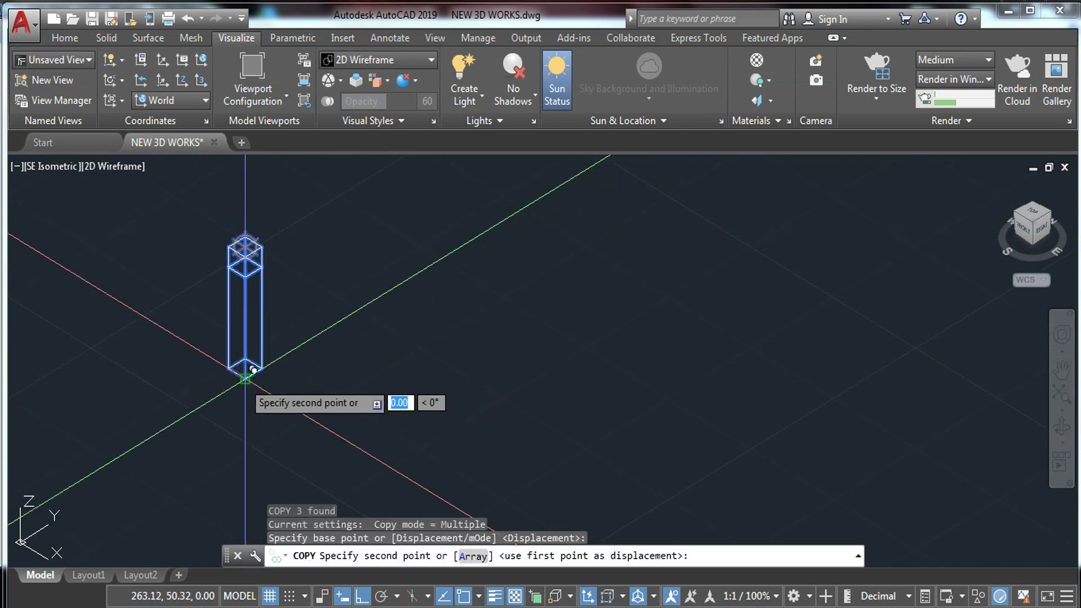
{"action": "scroll", "coordinate": [242, 374], "scroll_direction": "down", "scroll_amount": 5}
{"action": "middle_click_drag", "start_coordinate": [340, 314], "coordinate": [285, 421]}
{"action": "scroll", "coordinate": [712, 254], "scroll_direction": "up", "scroll_amount": 3}
{"action": "middle_click_drag", "start_coordinate": [741, 237], "coordinate": [539, 363]}
{"action": "scroll", "coordinate": [572, 388], "scroll_direction": "up", "scroll_amount": 2}
{"action": "left_click", "coordinate": [558, 374]}
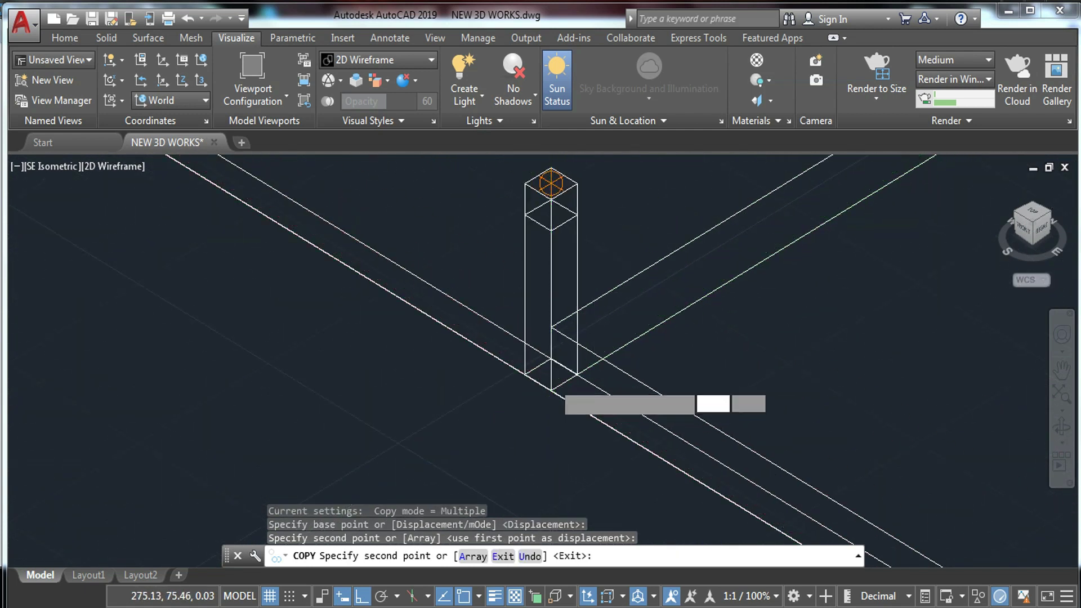
{"action": "key", "text": "Escape"}
- Copy the lamp-post column with its light to a second spot along the edge
{"action": "scroll", "coordinate": [516, 231], "scroll_direction": "down", "scroll_amount": 2}
{"action": "left_click", "coordinate": [516, 231]}
{"action": "left_click", "coordinate": [617, 429]}
{"action": "type", "text": "co"}
{"action": "key", "text": "Return"}
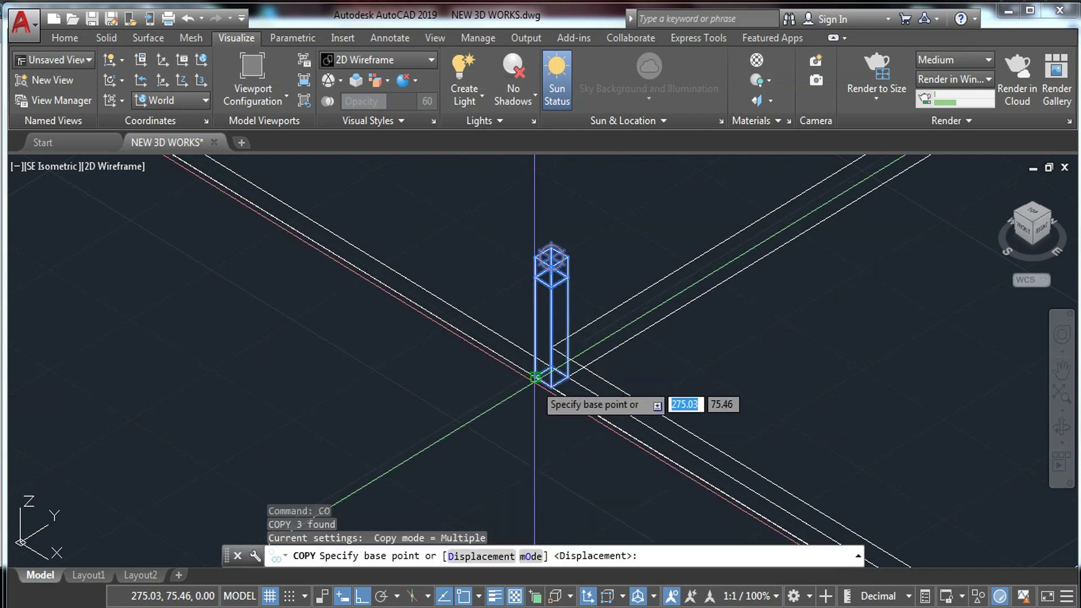
{"action": "left_click", "coordinate": [536, 377]}
{"action": "scroll", "coordinate": [536, 377], "scroll_direction": "down", "scroll_amount": 2}
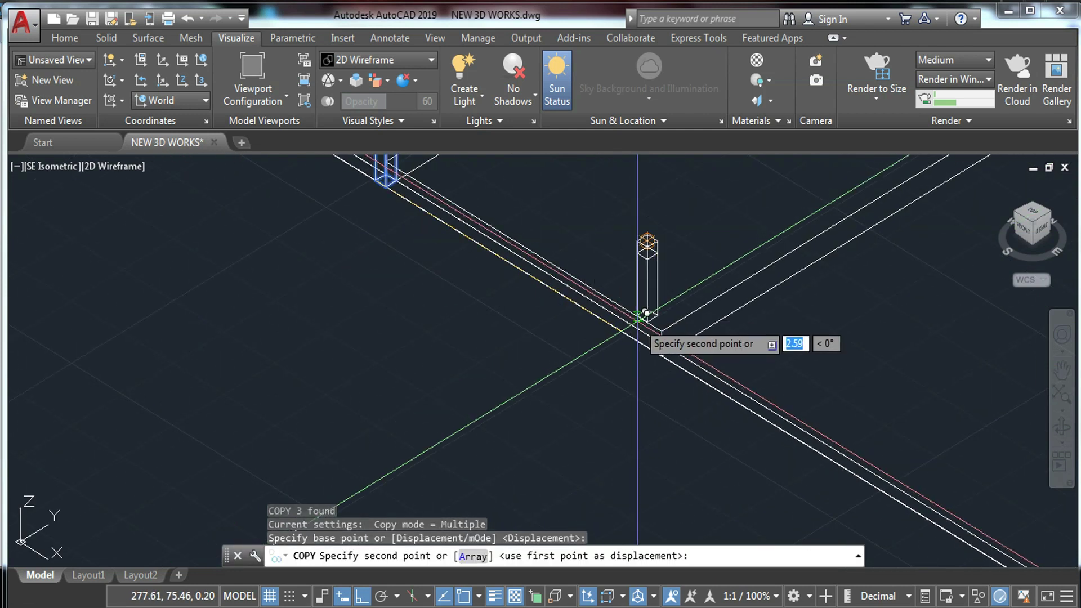
{"action": "left_click", "coordinate": [667, 344]}
{"action": "key", "text": "Escape"}
{"action": "scroll", "coordinate": [663, 321], "scroll_direction": "down", "scroll_amount": 5}
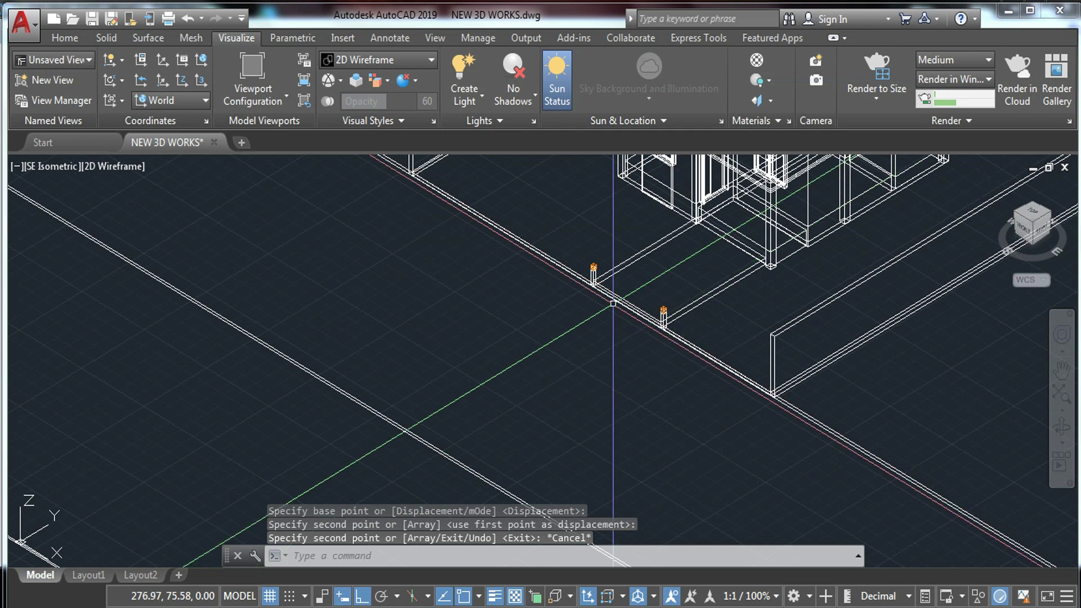
- Copy both lamp posts together to a new corner of the site
{"action": "left_click", "coordinate": [573, 235]}
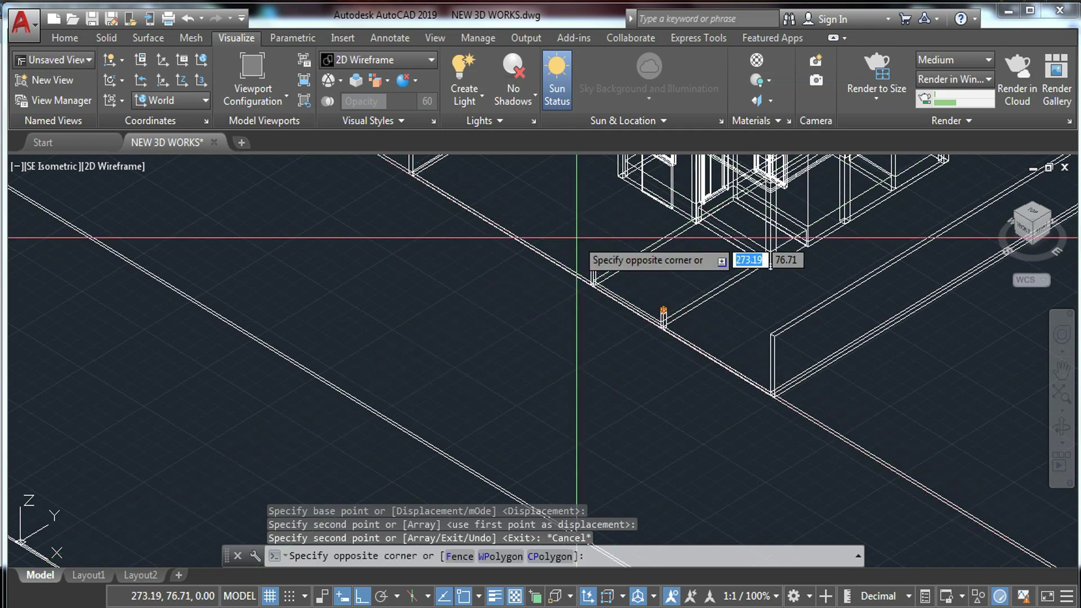
{"action": "left_click", "coordinate": [670, 351]}
{"action": "type", "text": "co"}
{"action": "key", "text": "Return"}
{"action": "scroll", "coordinate": [668, 348], "scroll_direction": "up", "scroll_amount": 3}
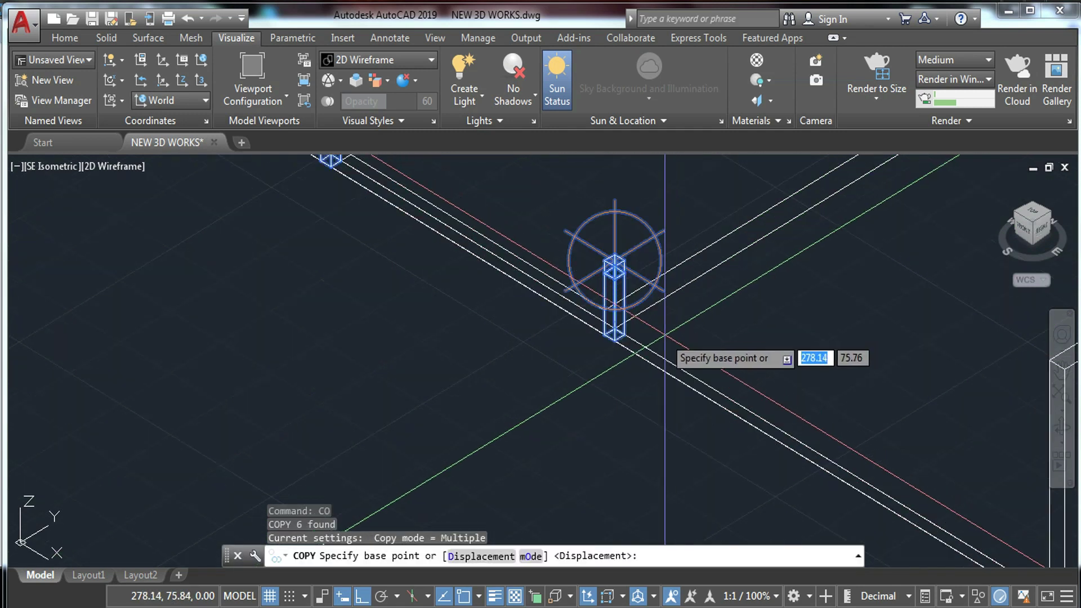
{"action": "left_click", "coordinate": [634, 331]}
{"action": "scroll", "coordinate": [634, 331], "scroll_direction": "down", "scroll_amount": 3}
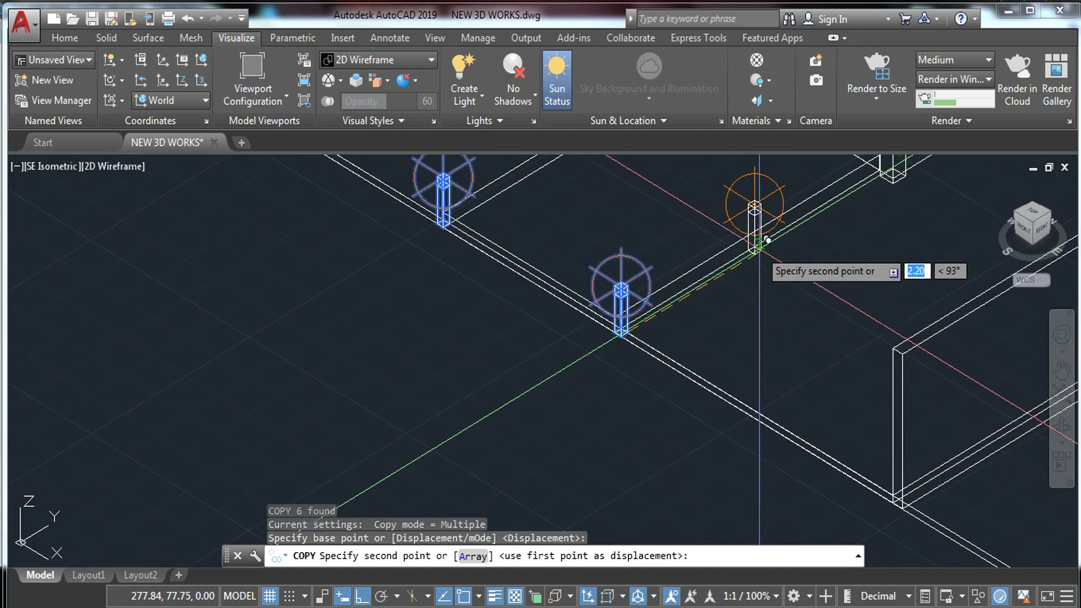
{"action": "left_click", "coordinate": [811, 218]}
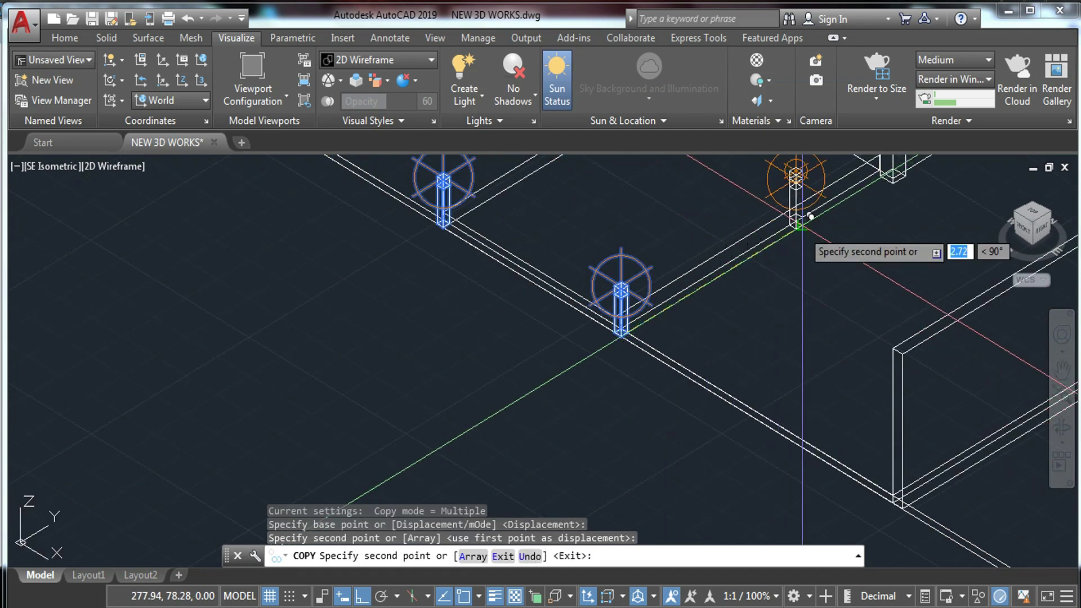
{"action": "scroll", "coordinate": [800, 237], "scroll_direction": "down", "scroll_amount": 5}
{"action": "key", "text": "Escape"}
{"action": "middle_click_drag", "start_coordinate": [800, 236], "coordinate": [788, 320]}
{"action": "scroll", "coordinate": [788, 320], "scroll_direction": "up", "scroll_amount": 5}
- Copy one lamp post to a new position along the boundary wall
{"action": "left_click", "coordinate": [647, 285]}
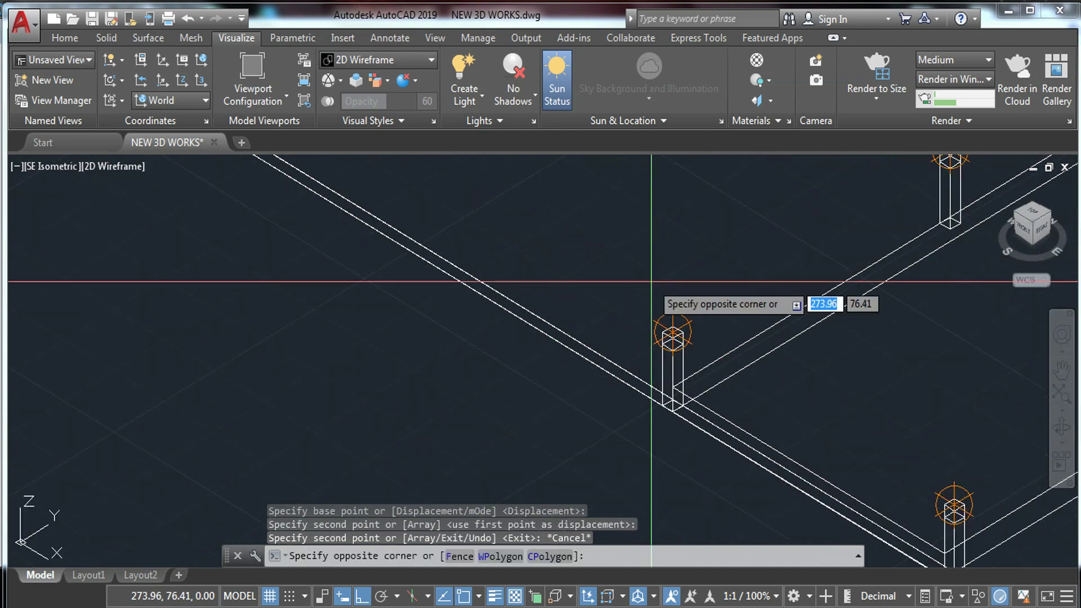
{"action": "type", "text": "co"}
{"action": "key", "text": "Return"}
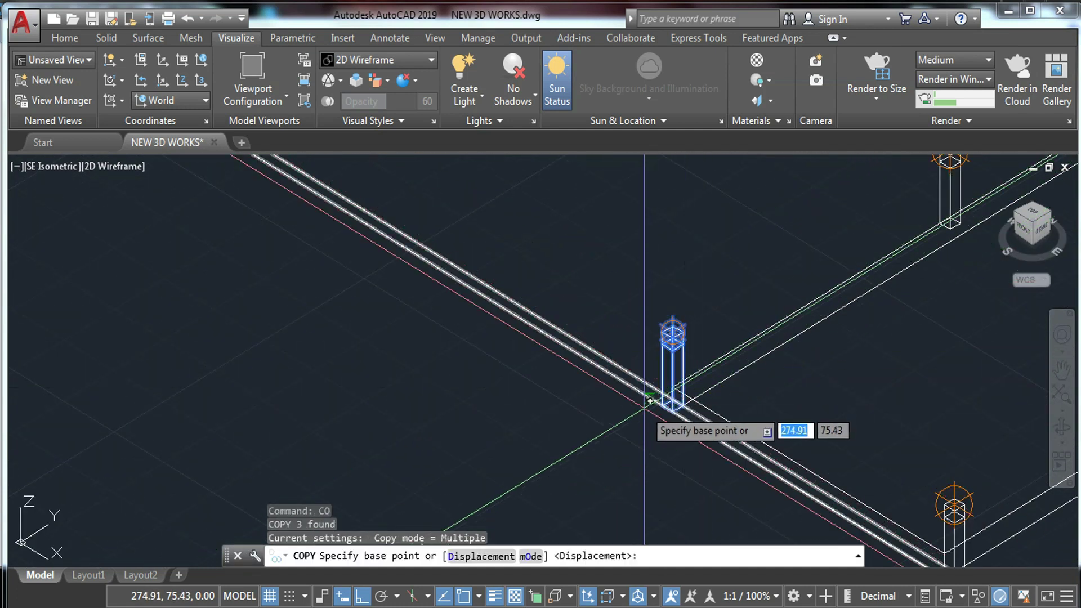
{"action": "left_click", "coordinate": [668, 410]}
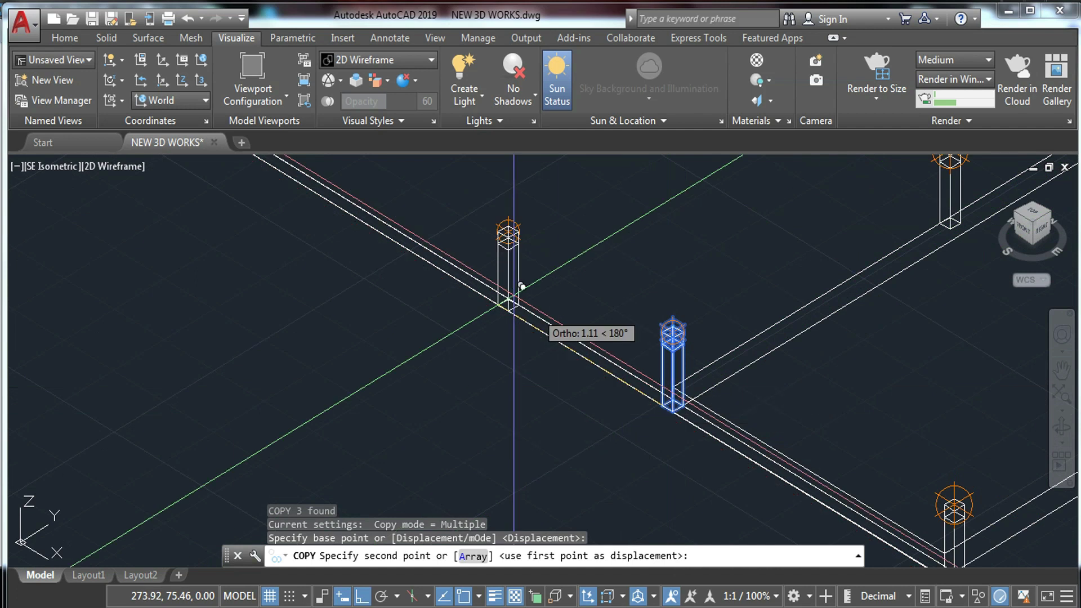
{"action": "middle_click_drag", "start_coordinate": [565, 326], "coordinate": [623, 399]}
{"action": "scroll", "coordinate": [414, 257], "scroll_direction": "up", "scroll_amount": 6}
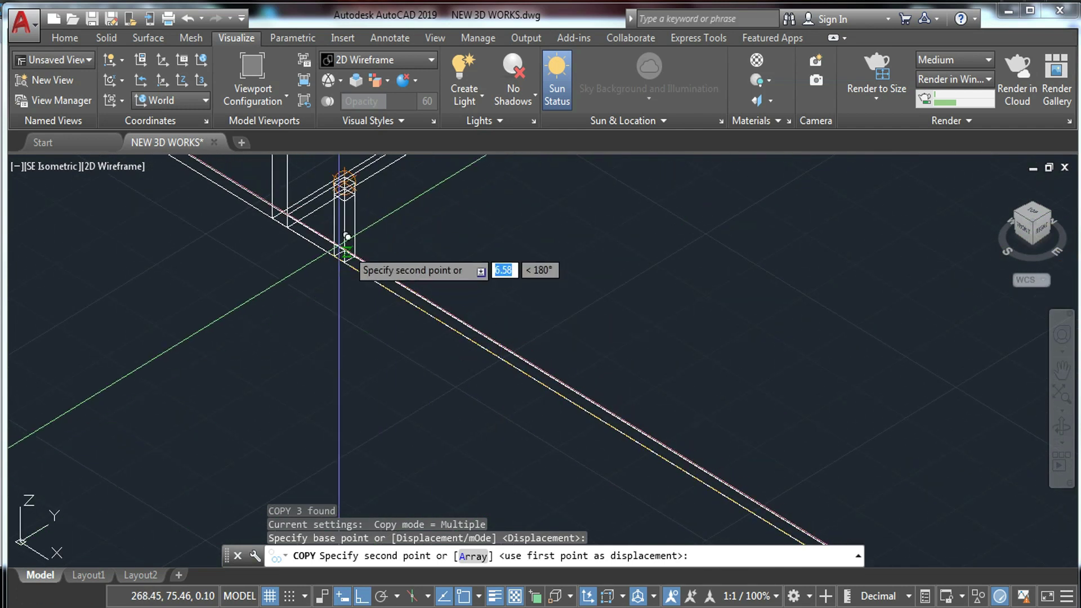
{"action": "left_click", "coordinate": [276, 242]}
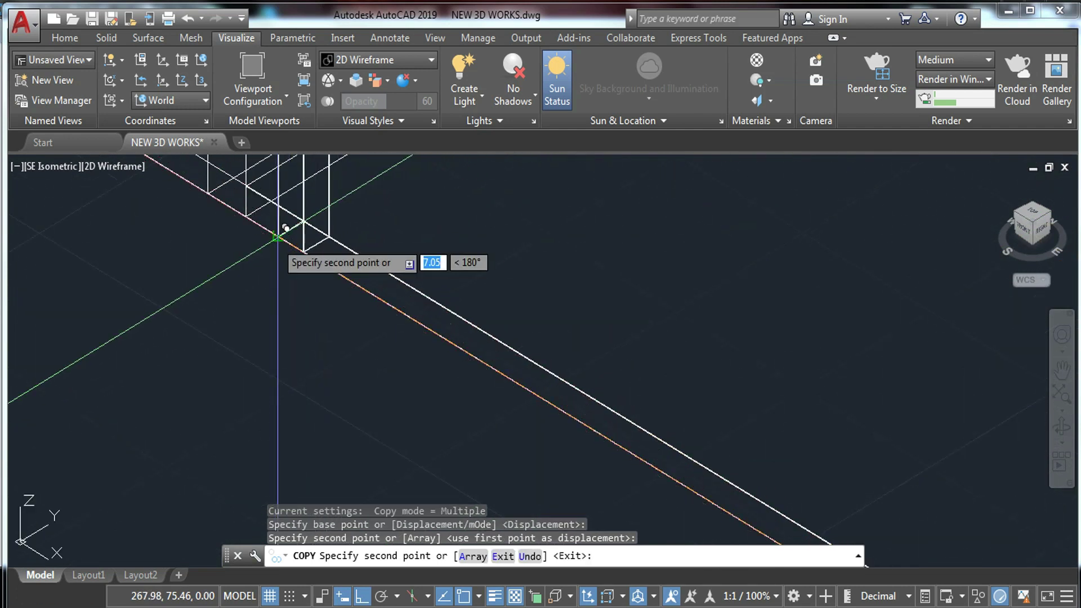
{"action": "scroll", "coordinate": [276, 242], "scroll_direction": "down", "scroll_amount": 5}
{"action": "key", "text": "Escape"}
{"action": "scroll", "coordinate": [376, 182], "scroll_direction": "down", "scroll_amount": 3}
{"action": "scroll", "coordinate": [540, 281], "scroll_direction": "up", "scroll_amount": 6}
- Copy another lamp post to the wall corner
{"action": "left_click", "coordinate": [640, 290]}
{"action": "left_click", "coordinate": [762, 471]}
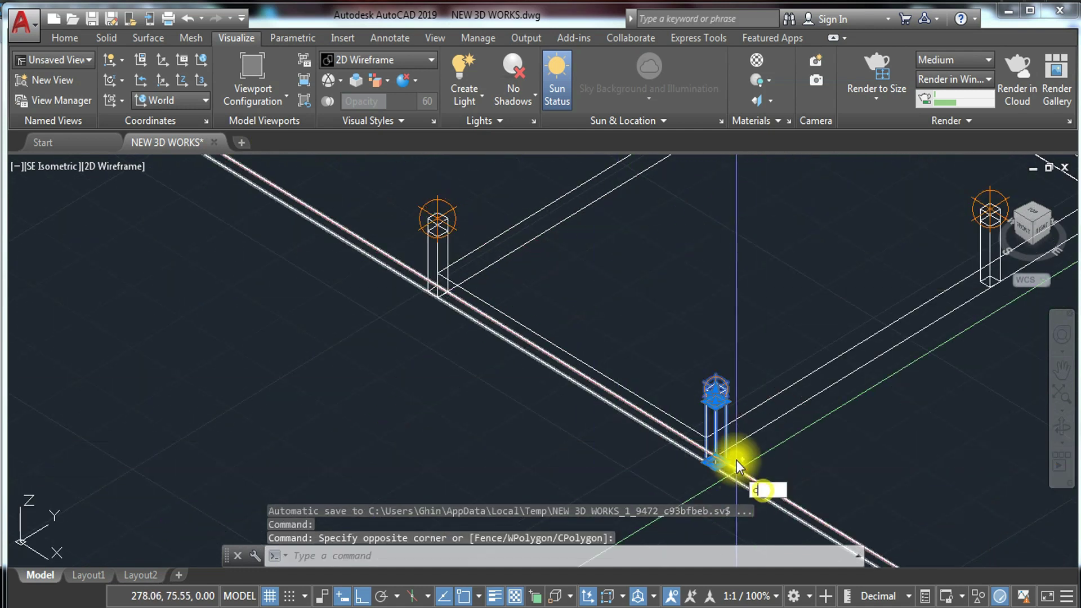
{"action": "type", "text": "co"}
{"action": "key", "text": "Return"}
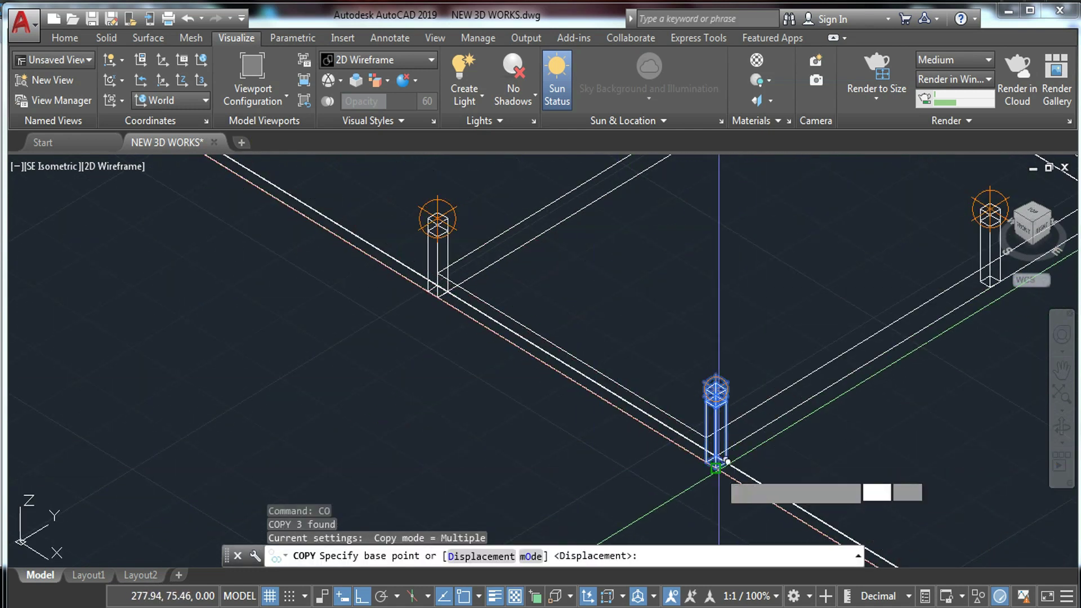
{"action": "left_click", "coordinate": [712, 466]}
{"action": "middle_click_drag", "start_coordinate": [752, 485], "coordinate": [496, 238]}
{"action": "scroll", "coordinate": [851, 459], "scroll_direction": "up", "scroll_amount": 2}
{"action": "left_click", "coordinate": [872, 466]}
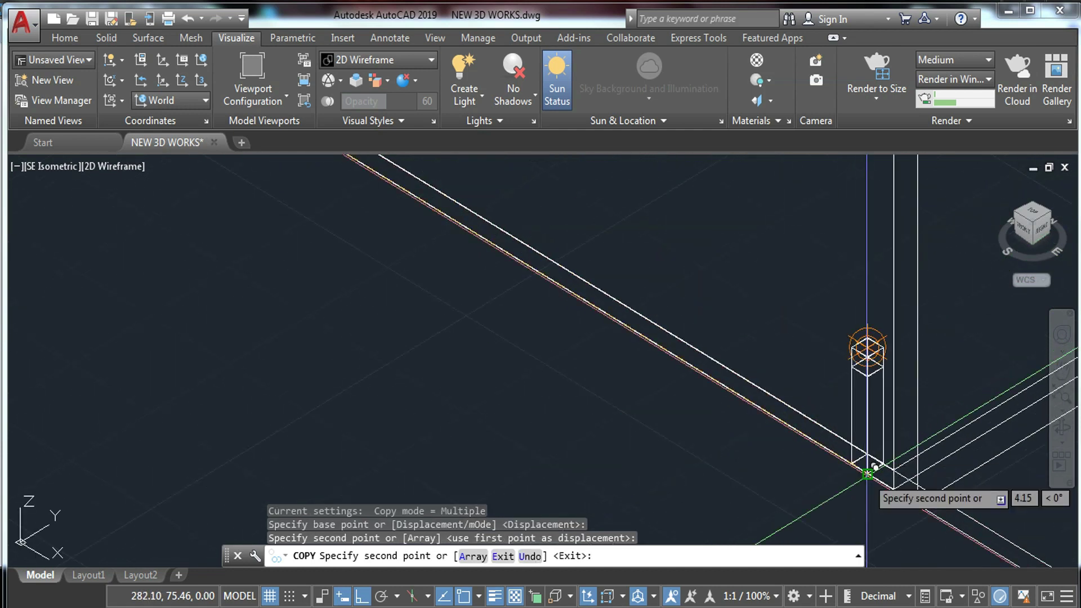
{"action": "key", "text": "Escape"}
{"action": "scroll", "coordinate": [861, 467], "scroll_direction": "down", "scroll_amount": 3}
{"action": "scroll", "coordinate": [488, 249], "scroll_direction": "up", "scroll_amount": 3}
- Window-select another lamp post
{"action": "left_click", "coordinate": [439, 174]}
{"action": "left_click", "coordinate": [618, 331]}
{"action": "scroll", "coordinate": [618, 331], "scroll_direction": "down", "scroll_amount": 4}
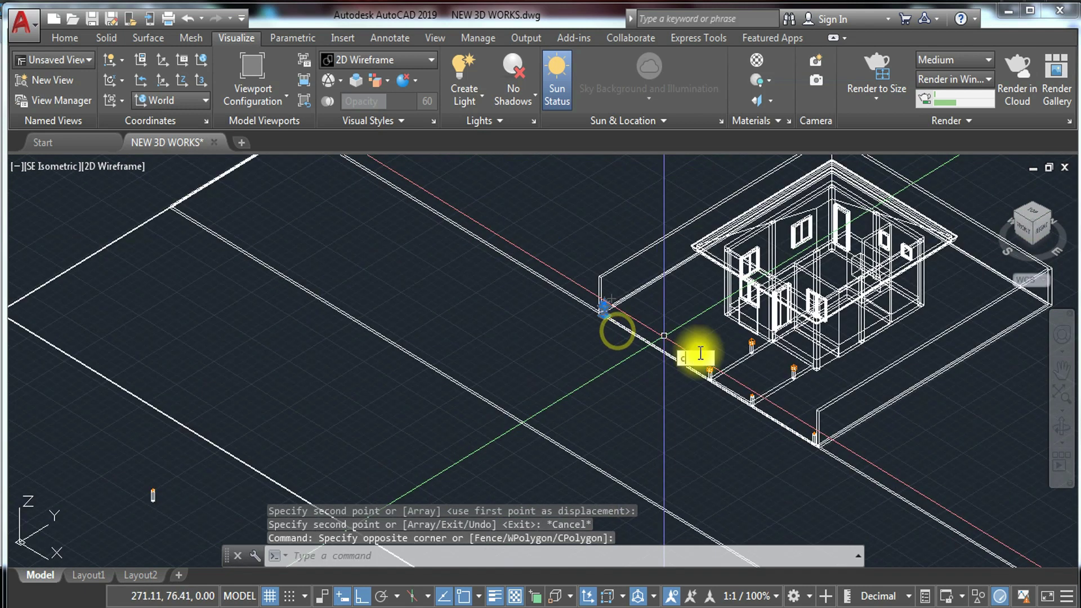
- Copy the wall-corner lamp post to a new spot along the front path
{"action": "key", "text": "Escape"}
{"action": "left_click", "coordinate": [568, 252]}
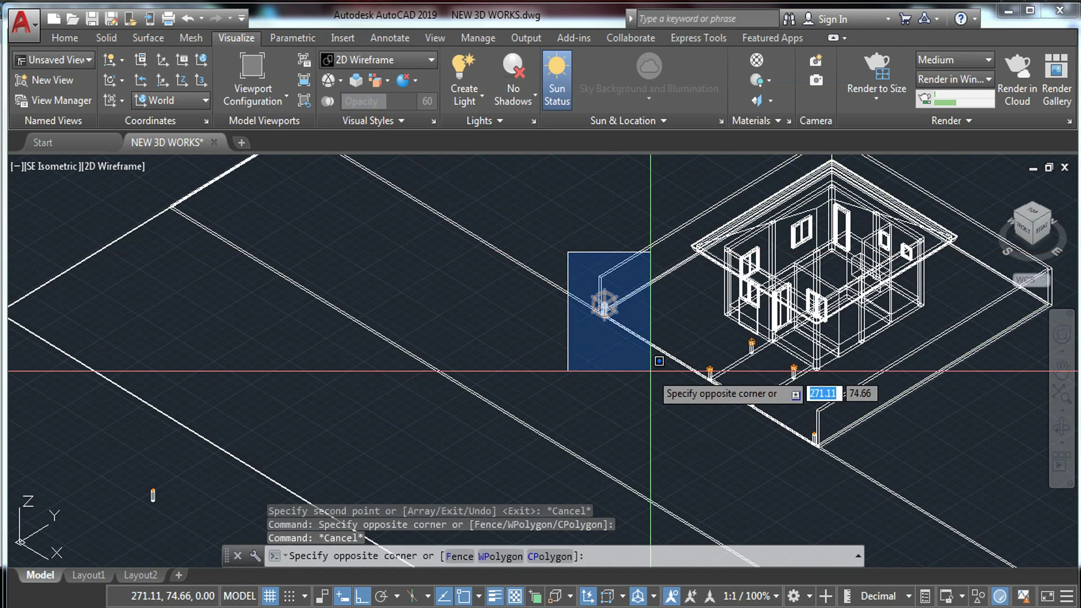
{"action": "left_click", "coordinate": [652, 372]}
{"action": "left_click", "coordinate": [794, 403]}
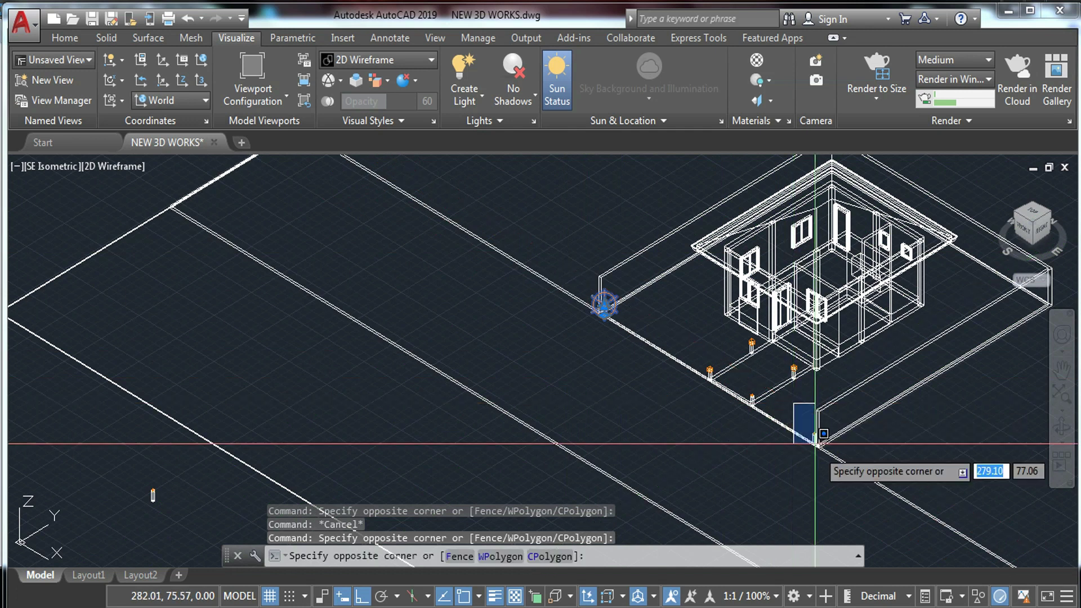
{"action": "left_click", "coordinate": [824, 466]}
{"action": "type", "text": "co"}
{"action": "key", "text": "Return"}
{"action": "scroll", "coordinate": [817, 445], "scroll_direction": "up", "scroll_amount": 8}
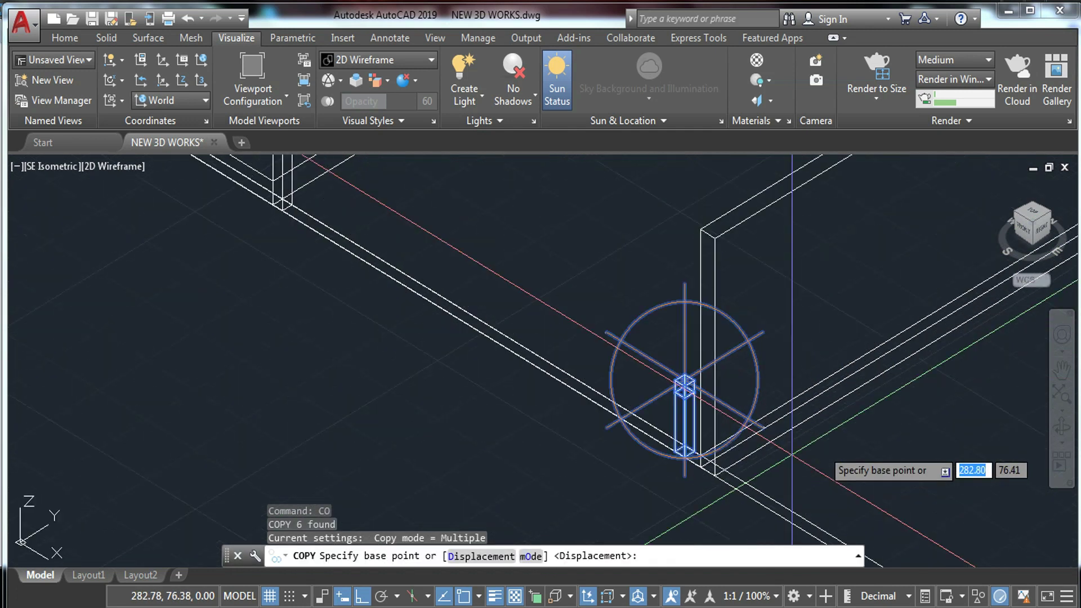
{"action": "left_click", "coordinate": [668, 456]}
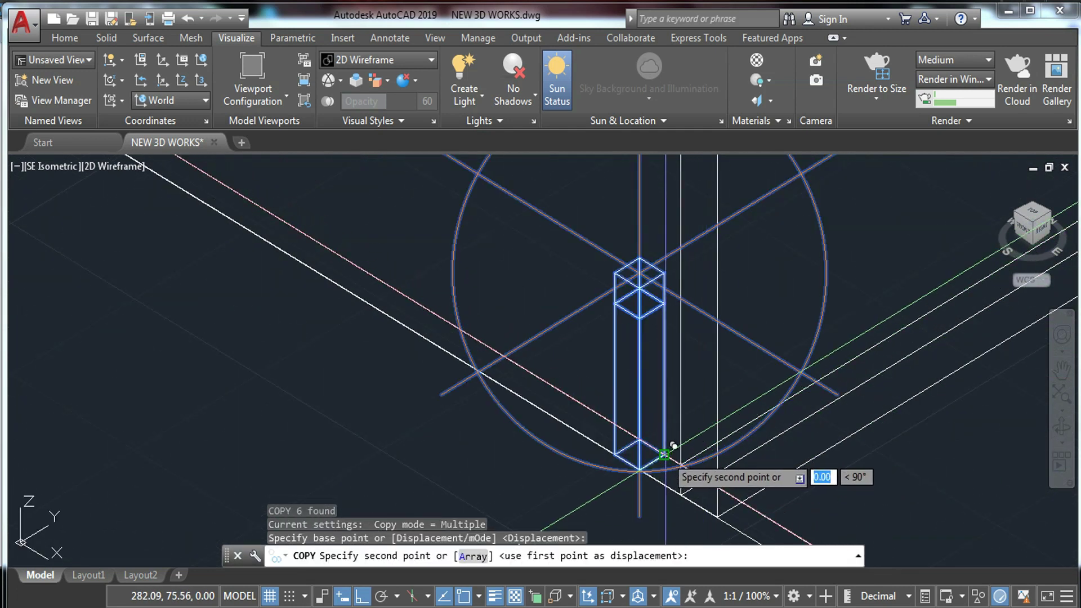
{"action": "scroll", "coordinate": [664, 450], "scroll_direction": "down", "scroll_amount": 8}
{"action": "middle_click_drag", "start_coordinate": [781, 331], "coordinate": [676, 453]}
{"action": "scroll", "coordinate": [676, 453], "scroll_direction": "down", "scroll_amount": 2}
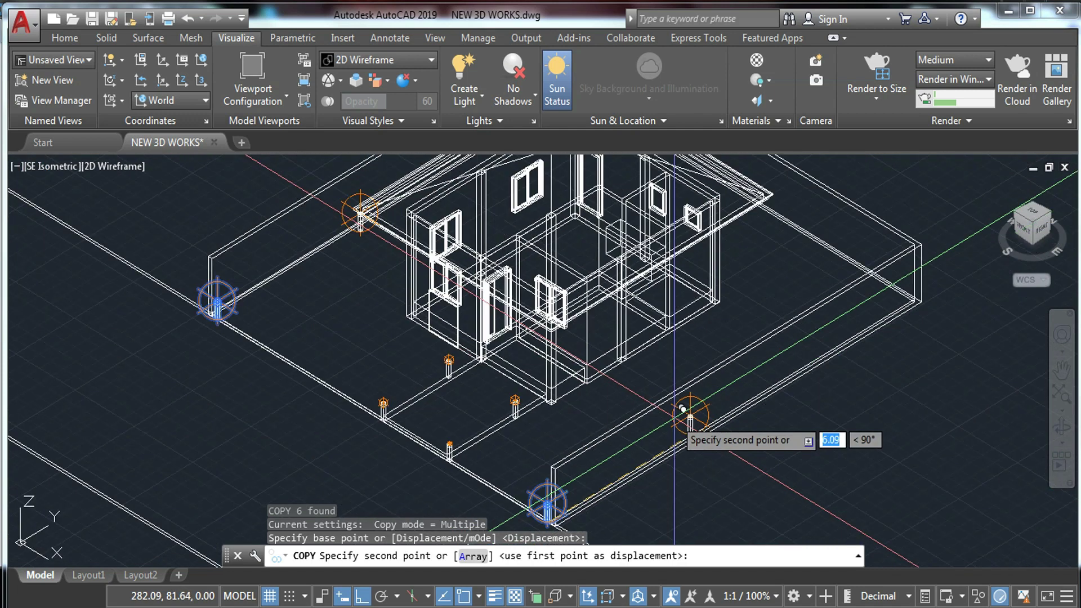
{"action": "scroll", "coordinate": [868, 307], "scroll_direction": "up", "scroll_amount": 5}
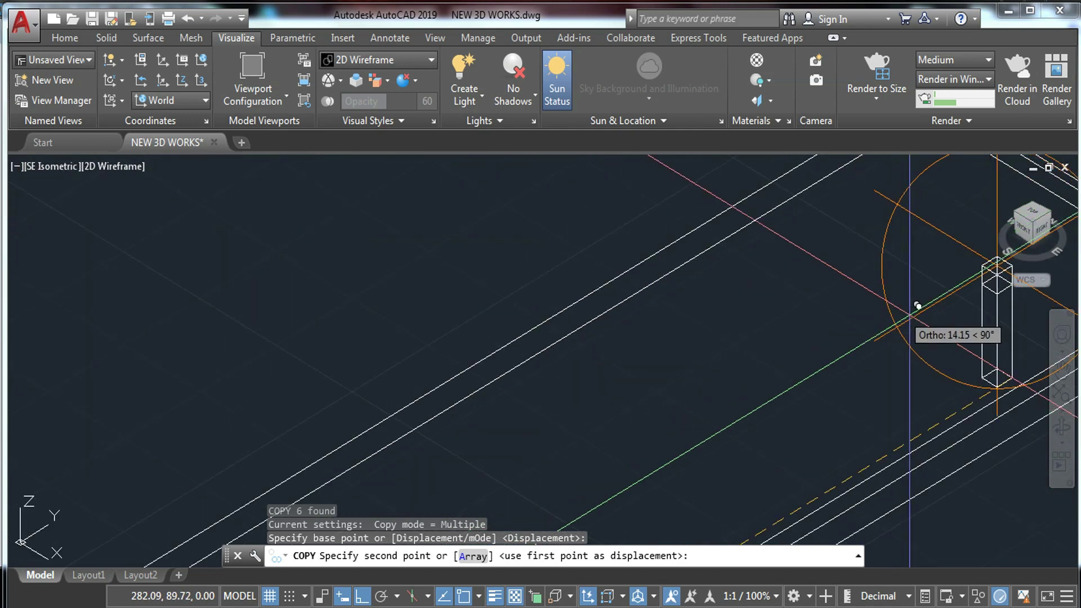
{"action": "left_click", "coordinate": [668, 316]}
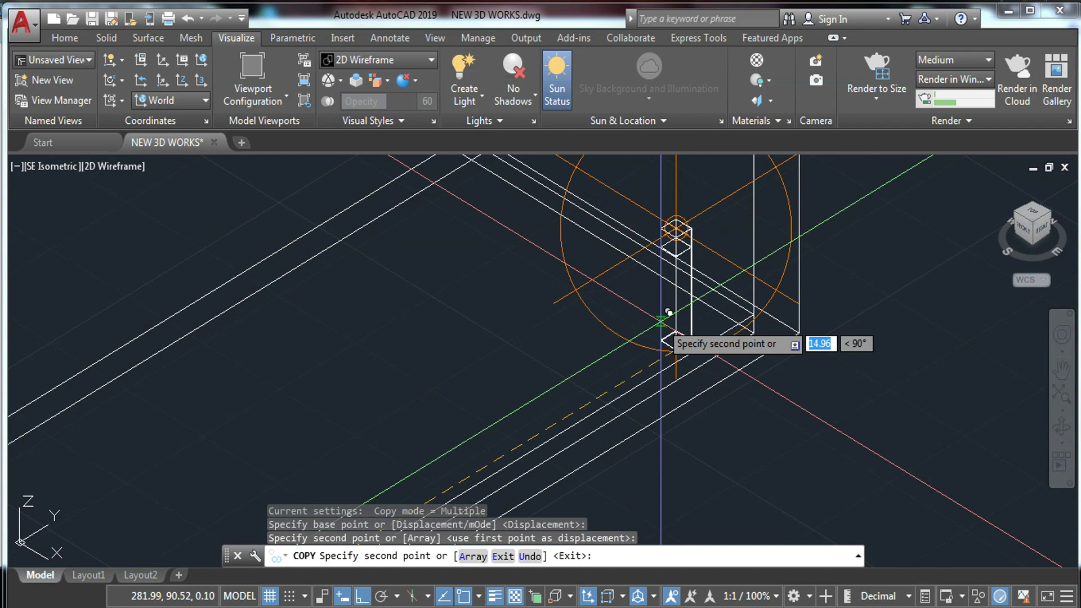
- Place a second lamp-post copy and finish the copy command
{"action": "scroll", "coordinate": [608, 307], "scroll_direction": "down", "scroll_amount": 4}
{"action": "scroll", "coordinate": [651, 314], "scroll_direction": "up", "scroll_amount": 2}
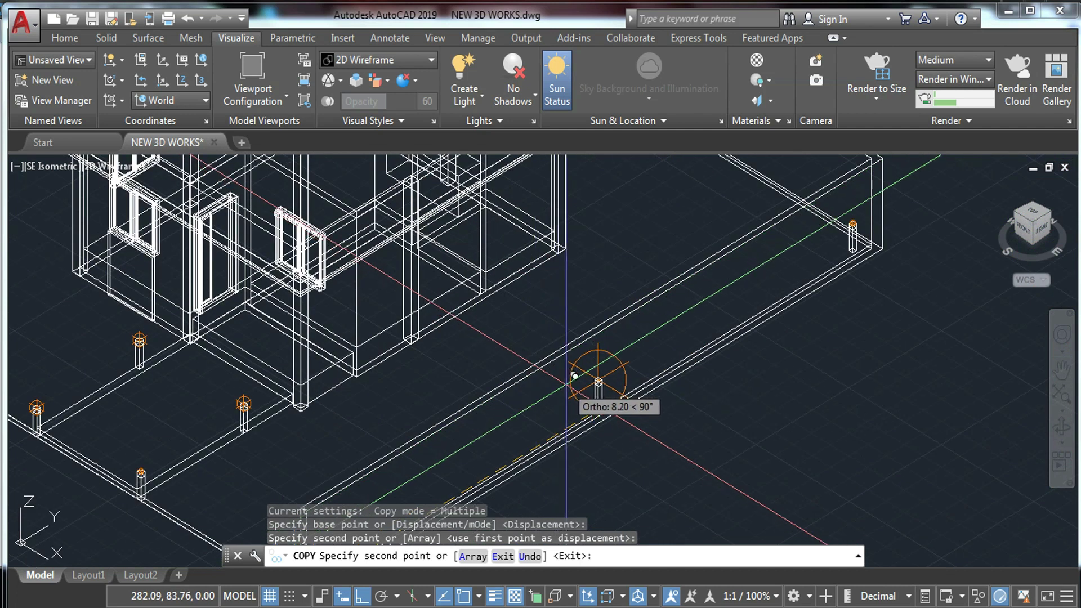
{"action": "left_click", "coordinate": [581, 377]}
{"action": "key", "text": "Escape"}
{"action": "scroll", "coordinate": [586, 377], "scroll_direction": "down", "scroll_amount": 5}
{"action": "middle_click_drag", "start_coordinate": [467, 417], "coordinate": [474, 401]}
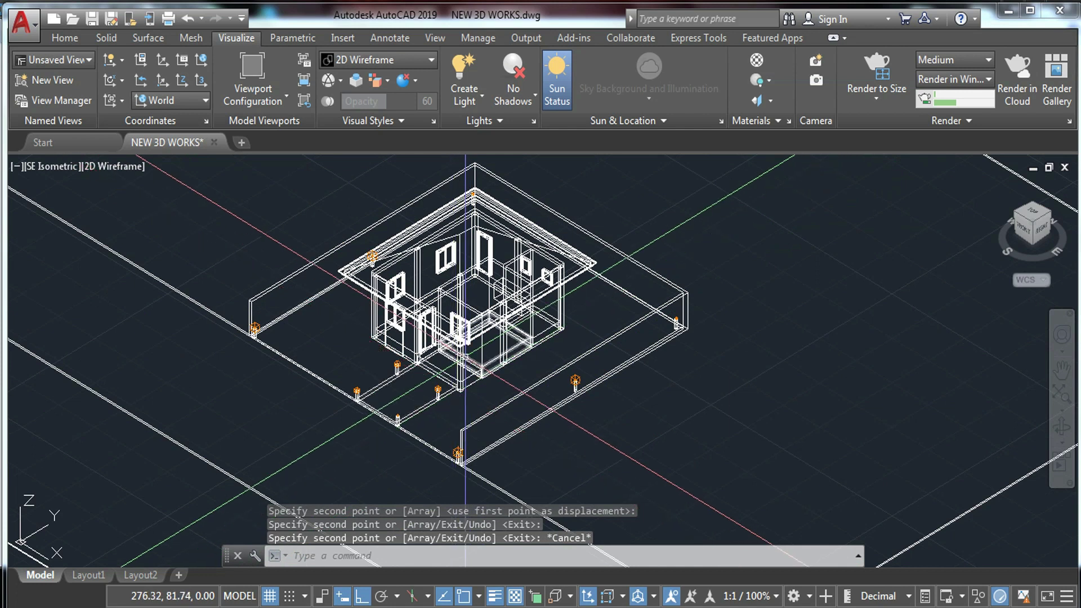
- Return to the southeast isometric view and regenerate the drawing with RE
{"action": "left_click", "coordinate": [1038, 229]}
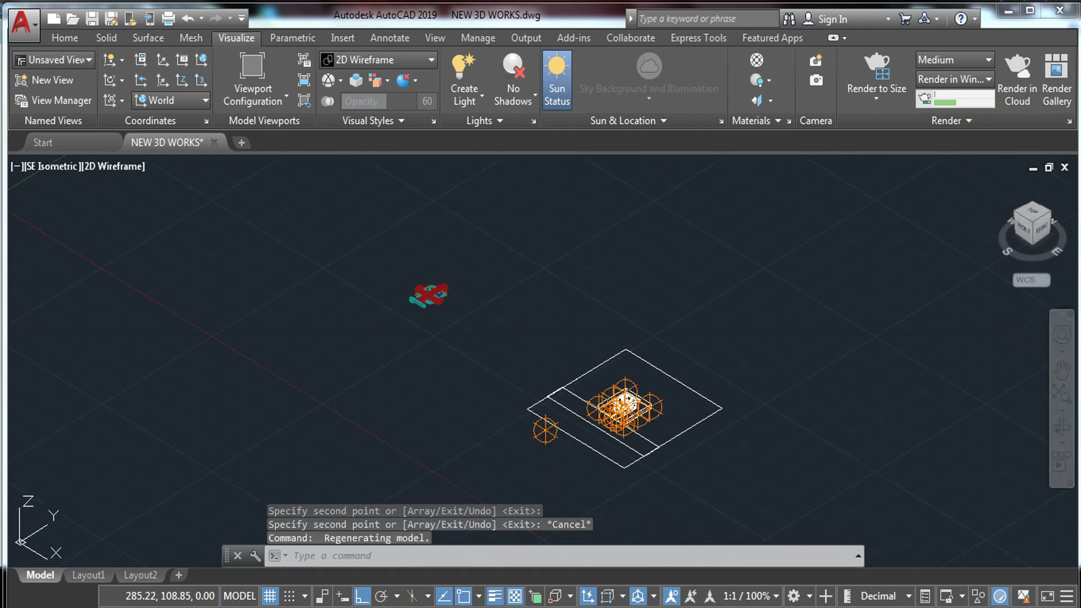
{"action": "scroll", "coordinate": [550, 451], "scroll_direction": "up", "scroll_amount": 5}
{"action": "type", "text": "r"}
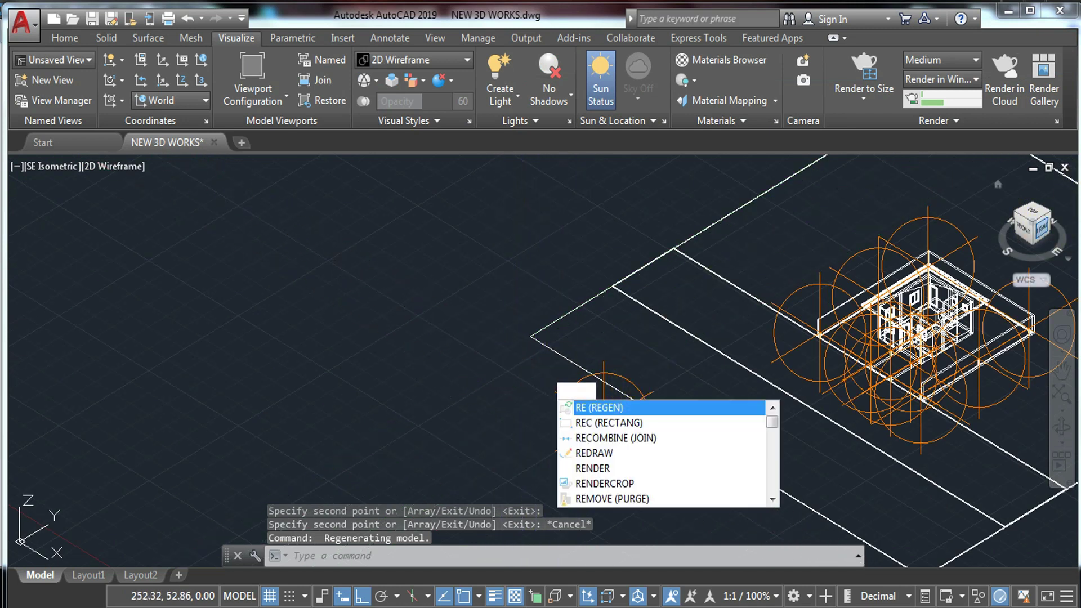
{"action": "key", "text": "Escape"}
{"action": "type", "text": "r"}
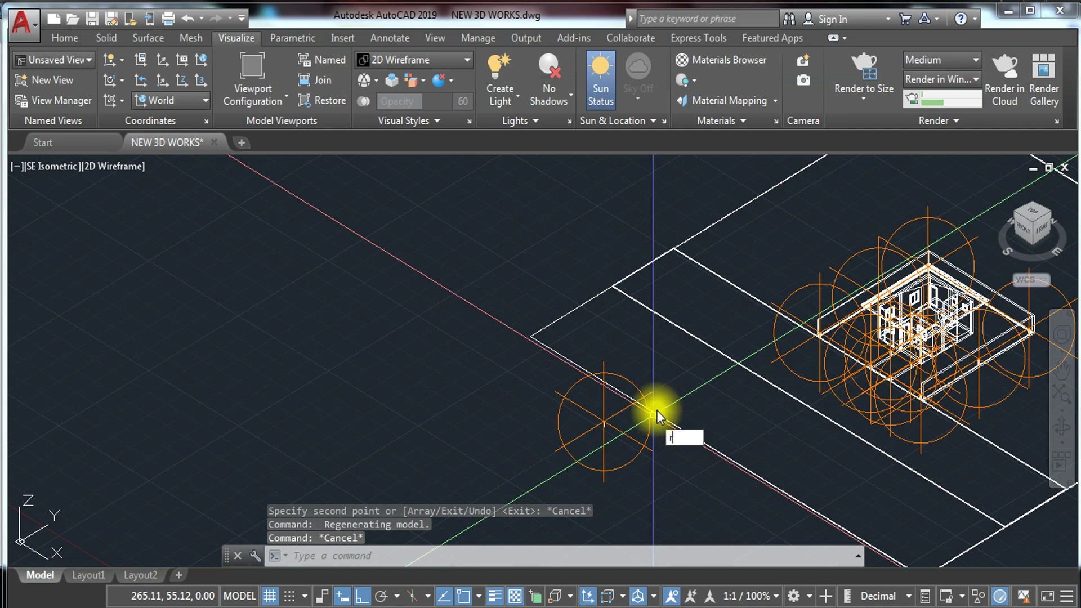
{"action": "type", "text": "e"}
{"action": "key", "text": "Return"}
- Zoom and orbit to bring the front lamp posts into close view
{"action": "scroll", "coordinate": [733, 366], "scroll_direction": "up", "scroll_amount": 3}
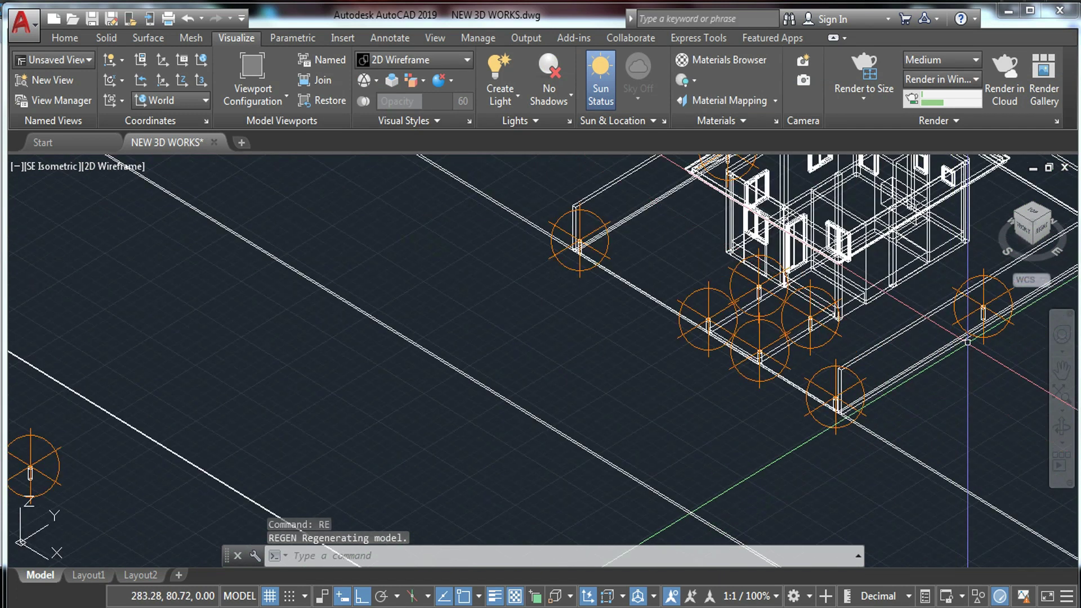
{"action": "left_click_drag", "start_coordinate": [1028, 248], "coordinate": [839, 231]}
{"action": "left_click", "coordinate": [1031, 251]}
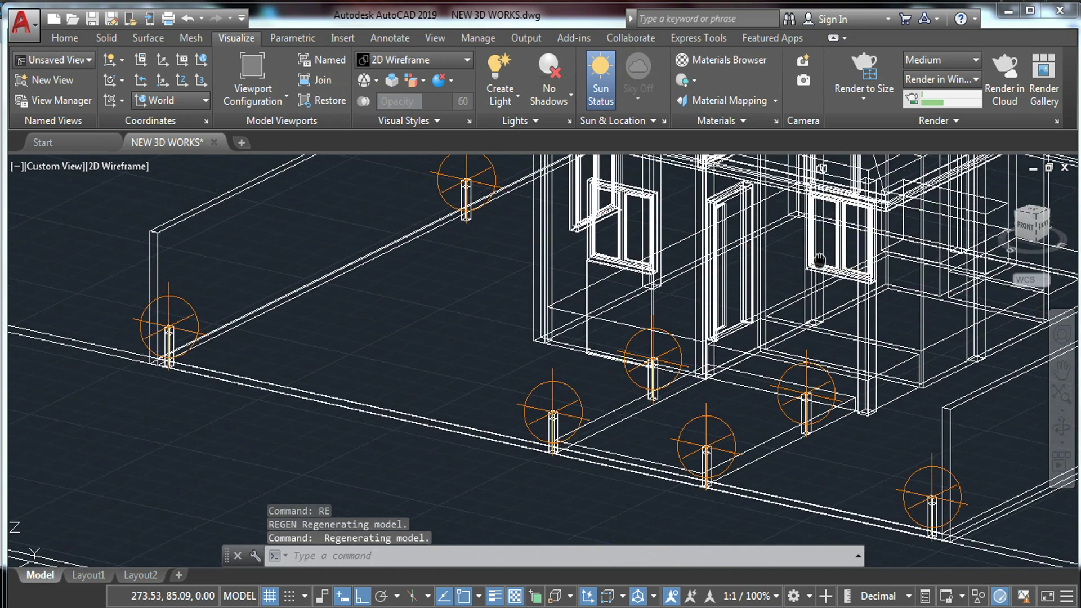
- Switch the view to Perspective and orbit down to a low eye-level look at the house
{"action": "right_click", "coordinate": [1038, 239]}
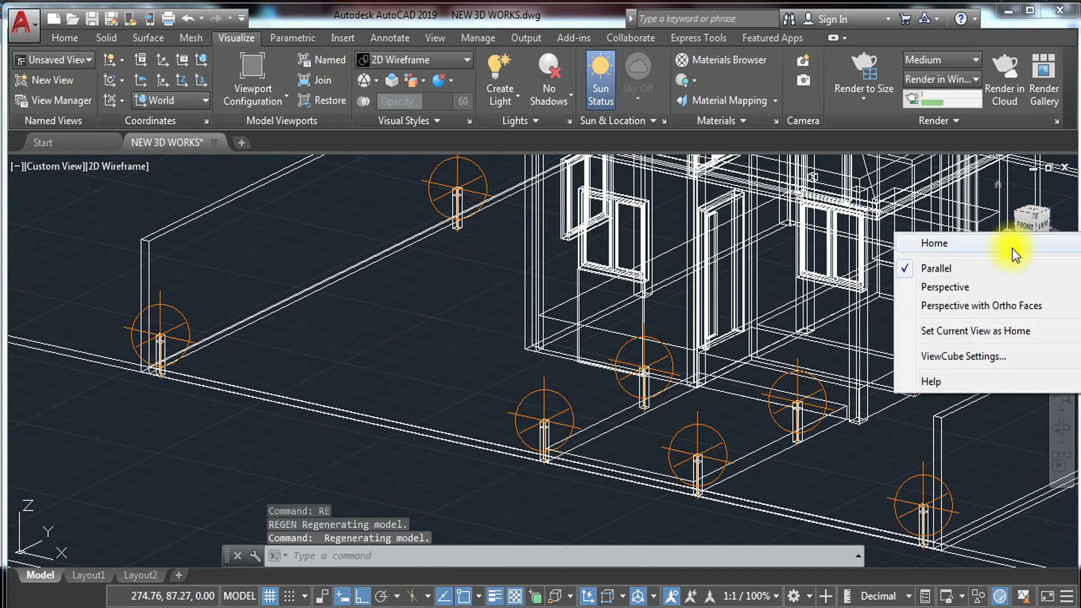
{"action": "left_click", "coordinate": [975, 284]}
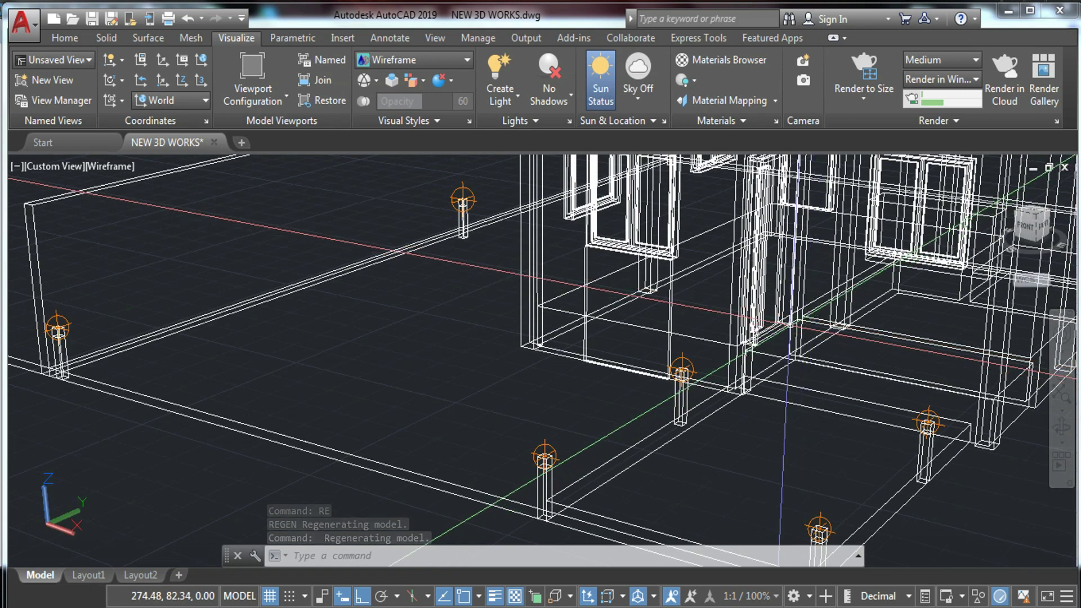
{"action": "middle_click_drag", "start_coordinate": [828, 341], "coordinate": [790, 343], "text": "shift"}
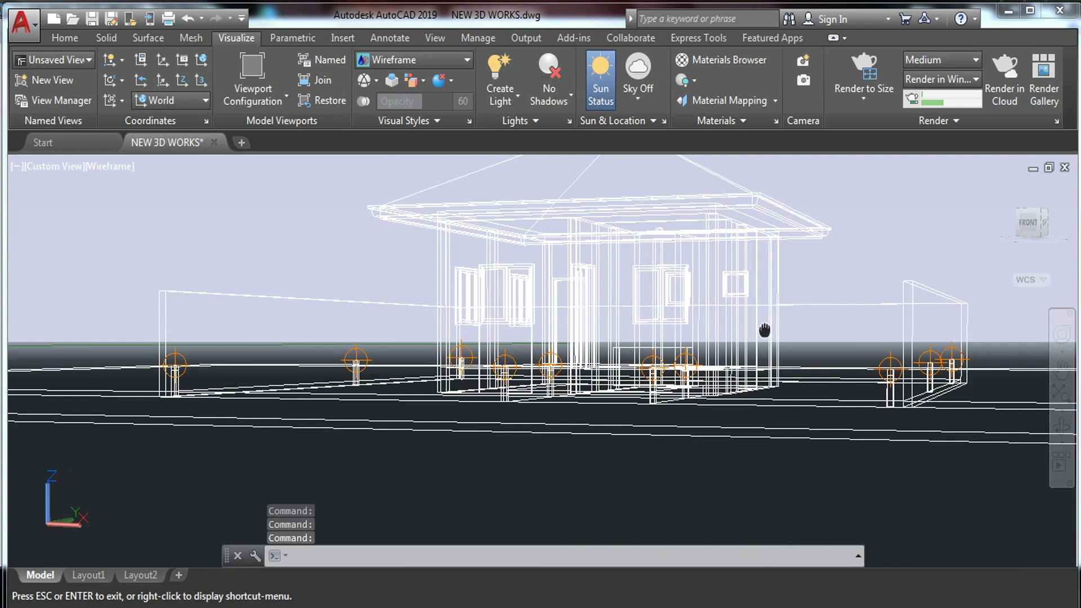
{"action": "scroll", "coordinate": [719, 344], "scroll_direction": "up", "scroll_amount": 4}
{"action": "middle_click_drag", "start_coordinate": [719, 344], "coordinate": [724, 349], "text": "shift"}
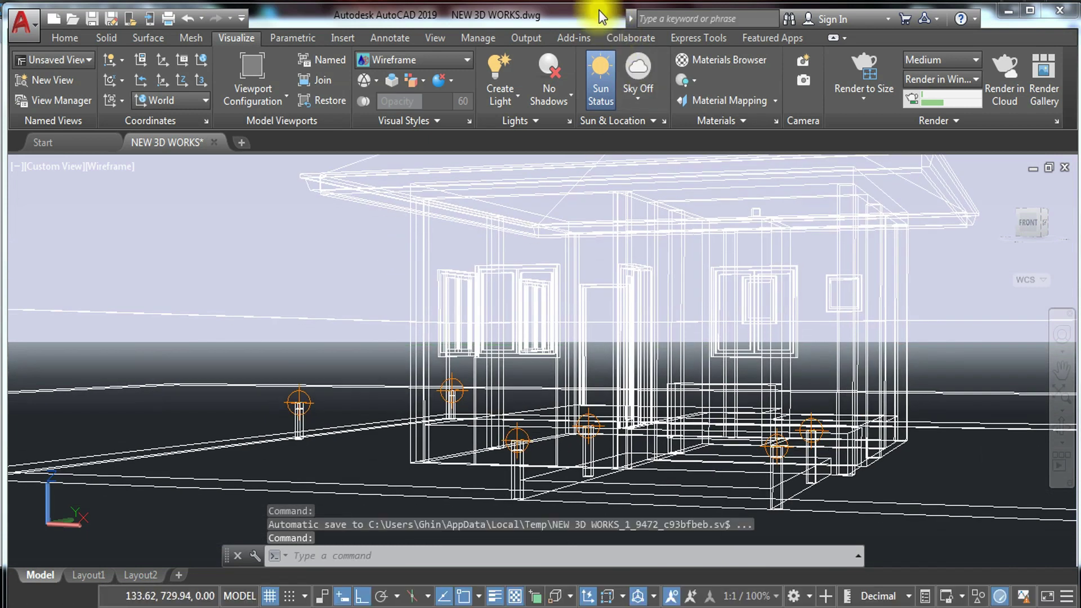
- Set shadows to Full Shadows and the sky to Sky Background and Illumination
{"action": "left_click", "coordinate": [562, 93]}
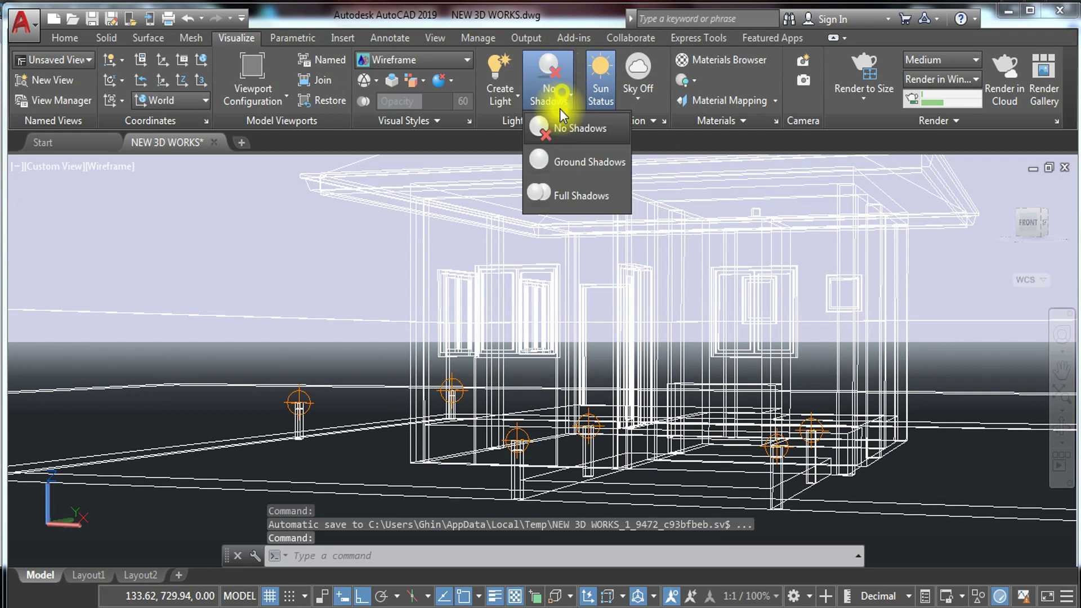
{"action": "left_click", "coordinate": [566, 192]}
{"action": "left_click", "coordinate": [638, 95]}
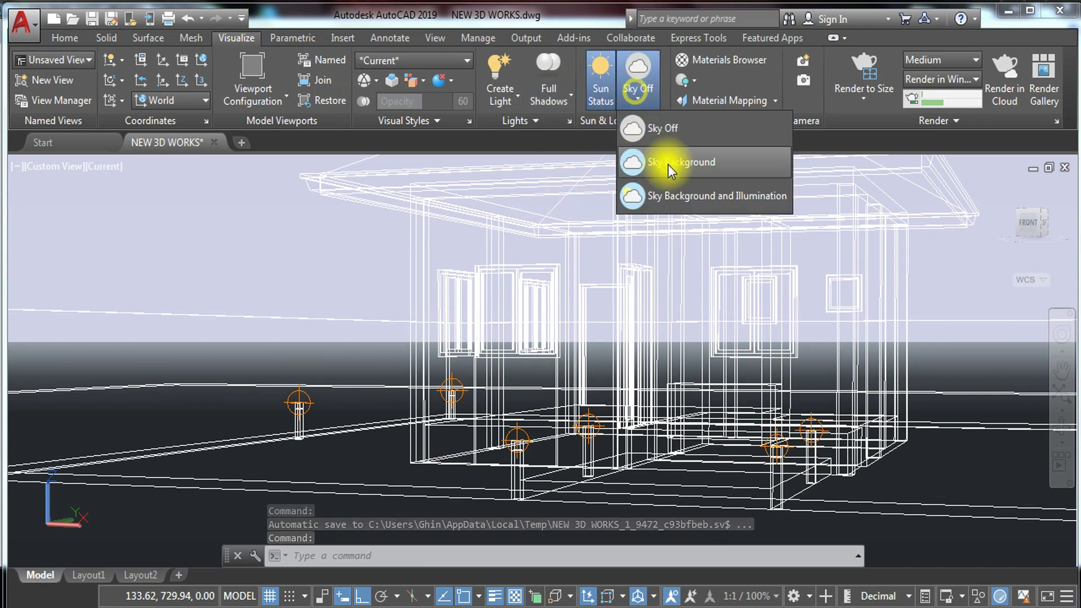
{"action": "left_click", "coordinate": [684, 193]}
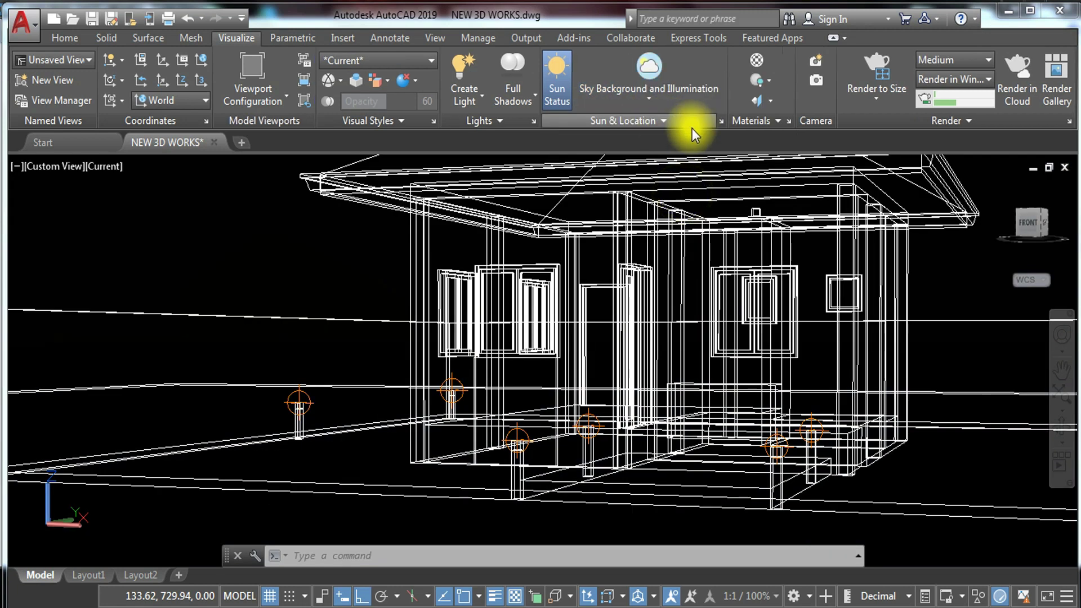
{"action": "left_click", "coordinate": [721, 120]}
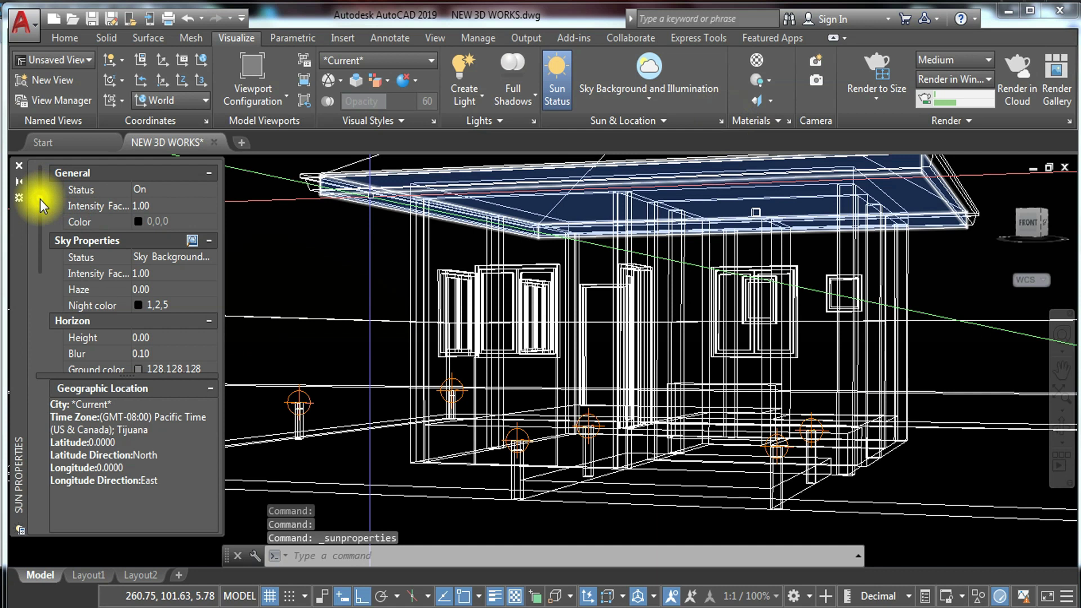
- Set the sun time to 5:00 PM in the sky settings, apply it, and close Sun Properties
{"action": "left_click", "coordinate": [191, 241]}
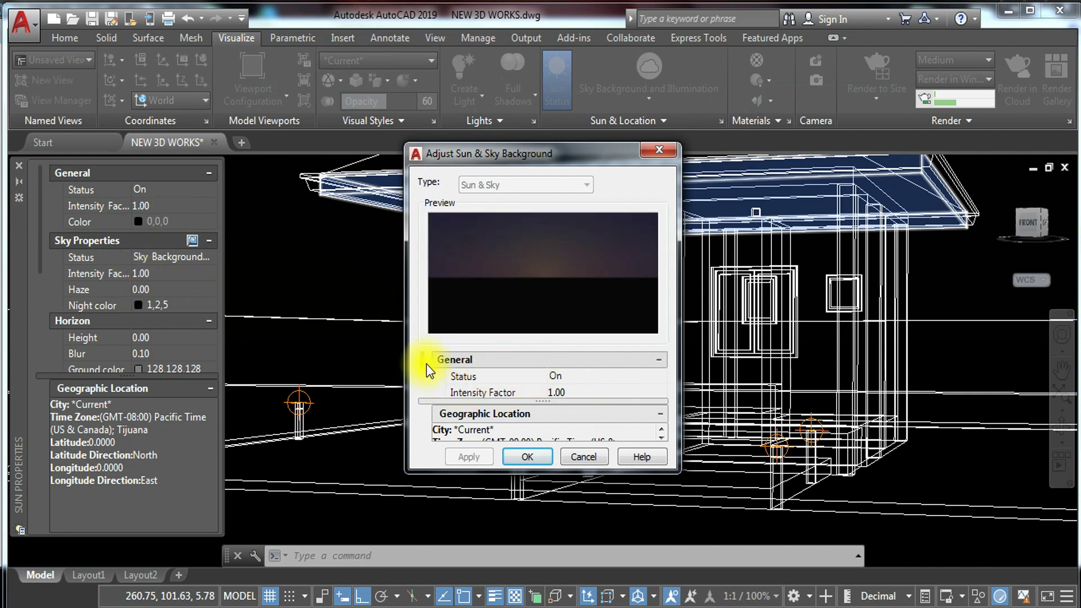
{"action": "scroll", "coordinate": [425, 364], "scroll_direction": "down", "scroll_amount": 5}
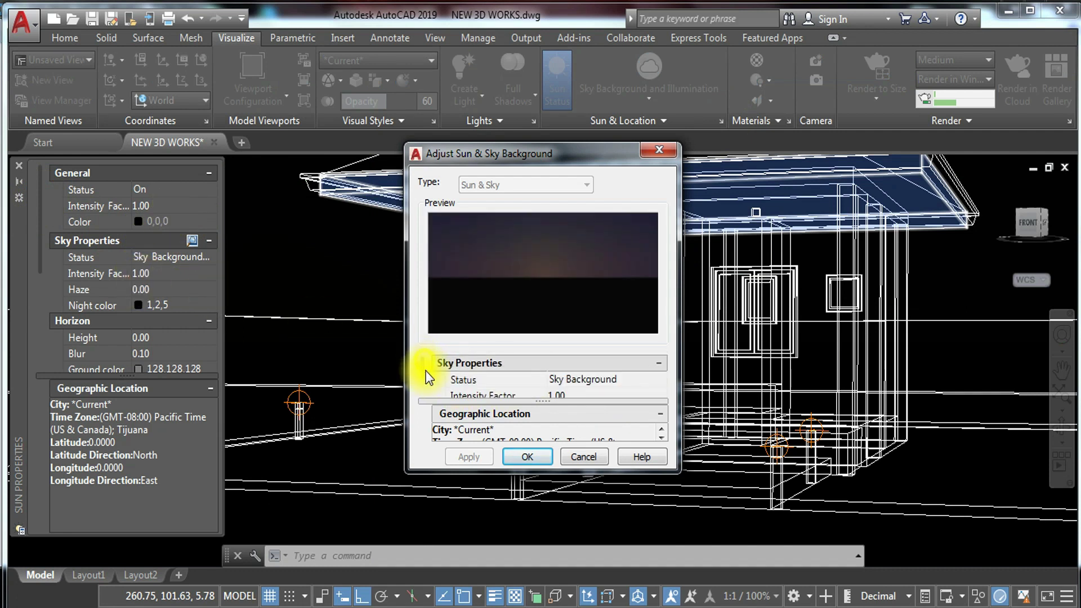
{"action": "scroll", "coordinate": [428, 380], "scroll_direction": "down", "scroll_amount": 5}
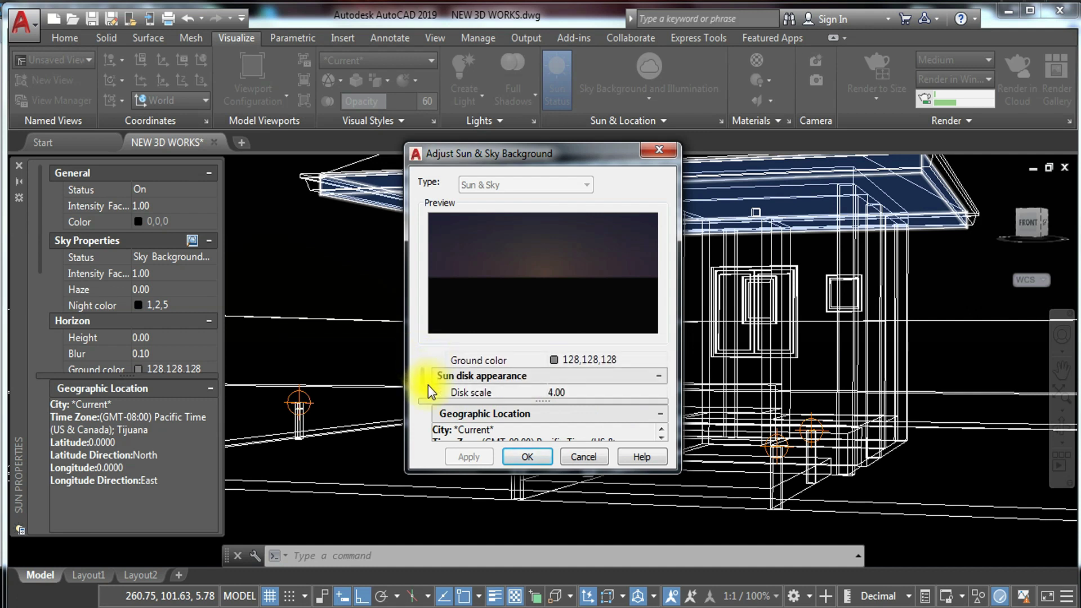
{"action": "scroll", "coordinate": [428, 394], "scroll_direction": "down", "scroll_amount": 5}
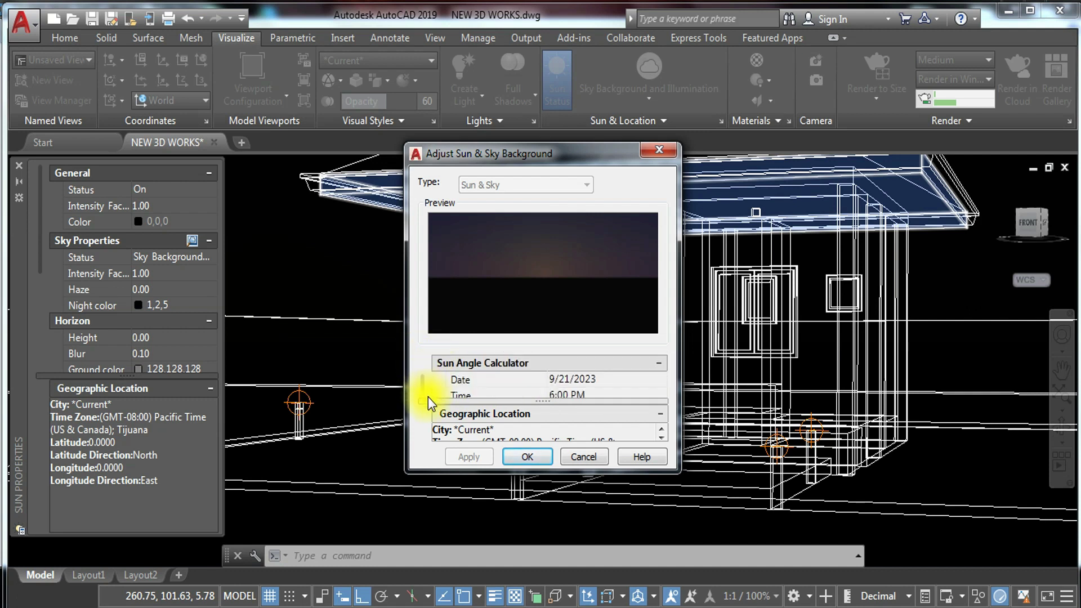
{"action": "left_click", "coordinate": [622, 378]}
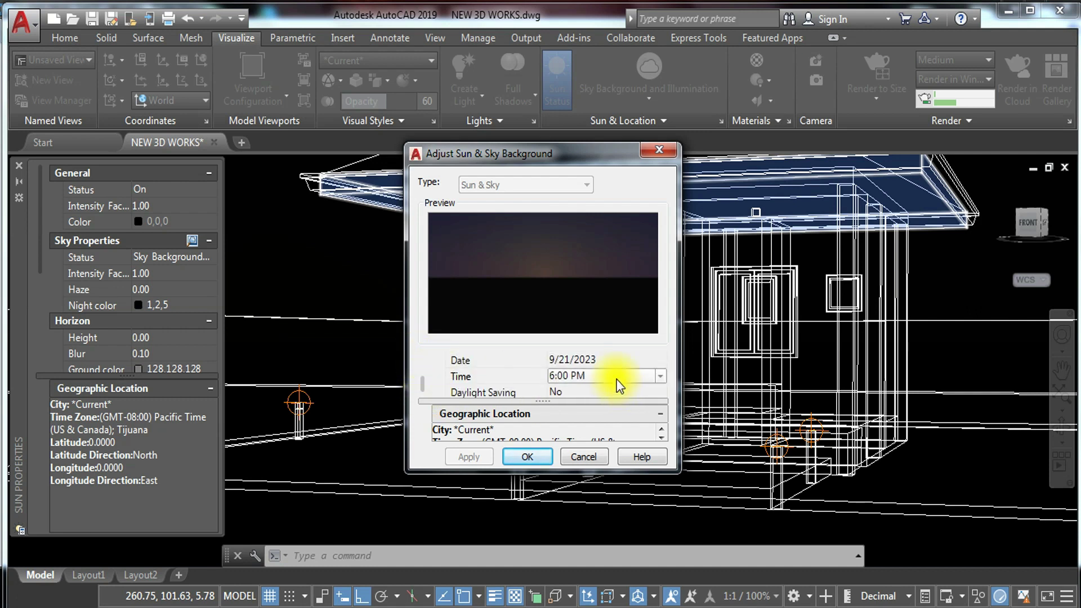
{"action": "left_click", "coordinate": [661, 376]}
{"action": "scroll", "coordinate": [598, 425], "scroll_direction": "up", "scroll_amount": 3}
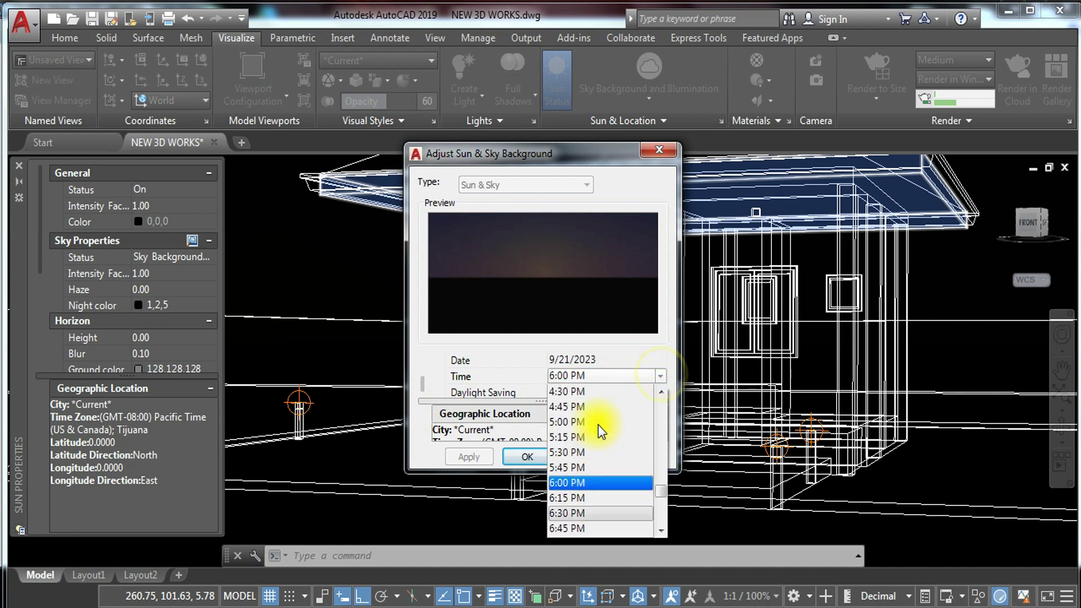
{"action": "left_click", "coordinate": [579, 424]}
{"action": "left_click", "coordinate": [471, 454]}
{"action": "left_click", "coordinate": [525, 452]}
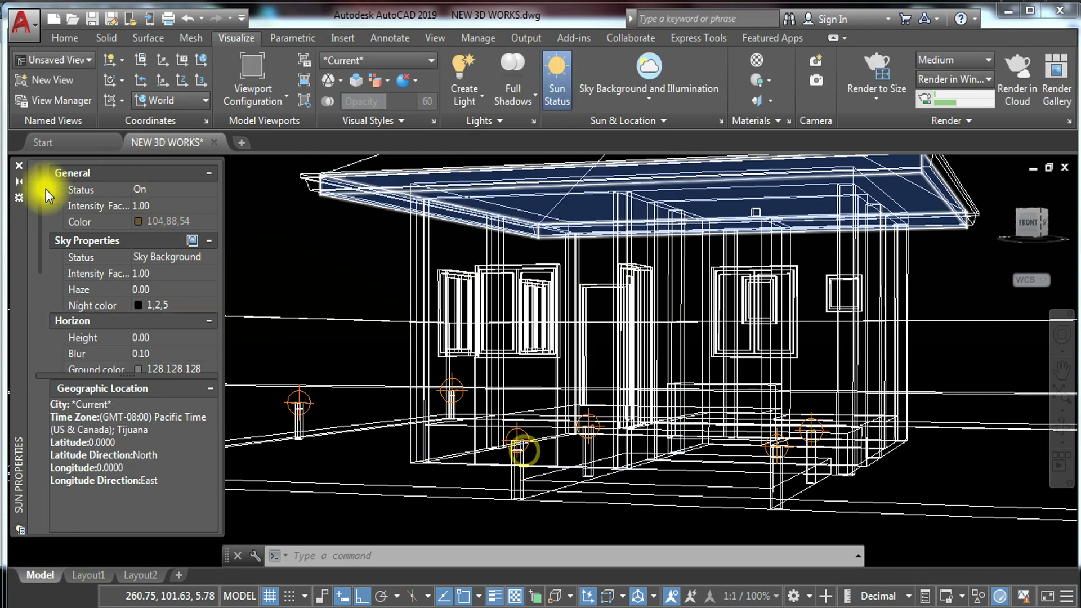
{"action": "left_click", "coordinate": [20, 166]}
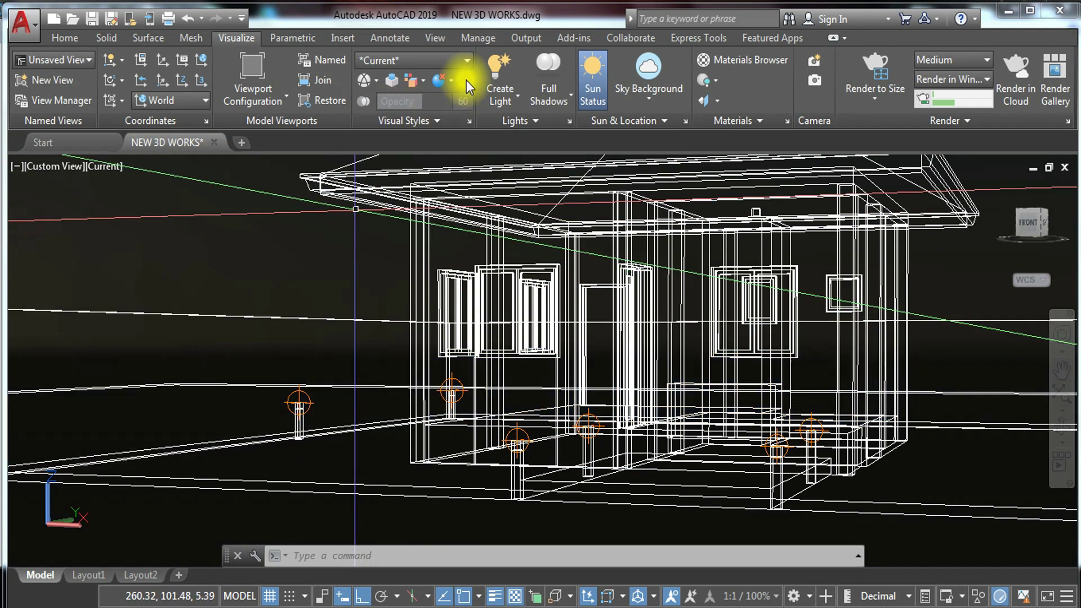
- Check the Lights in Model list, then close the test render window
{"action": "left_click", "coordinate": [571, 121]}
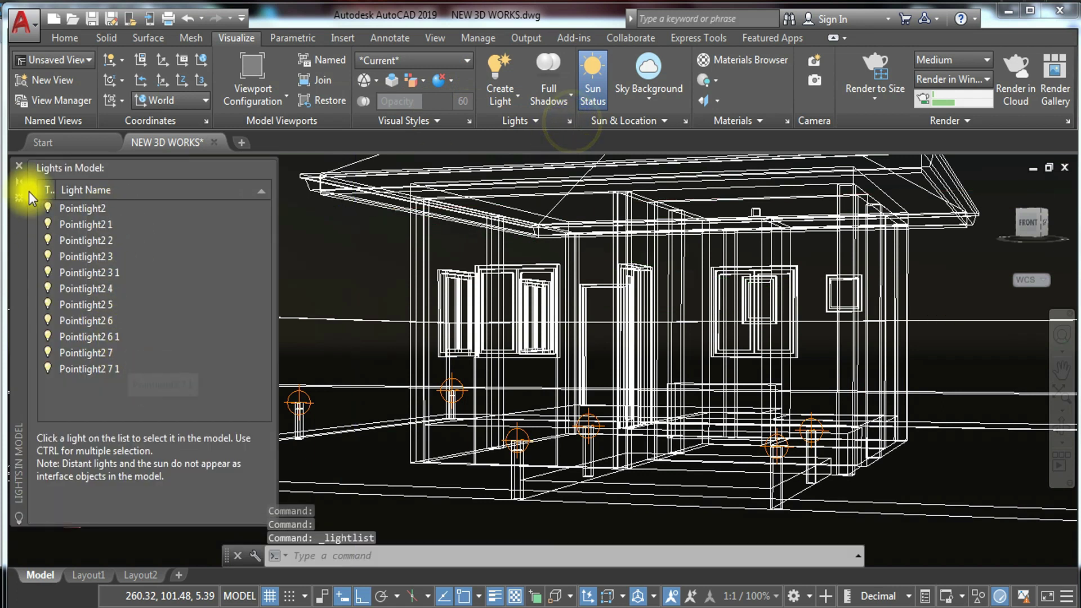
{"action": "left_click", "coordinate": [19, 162]}
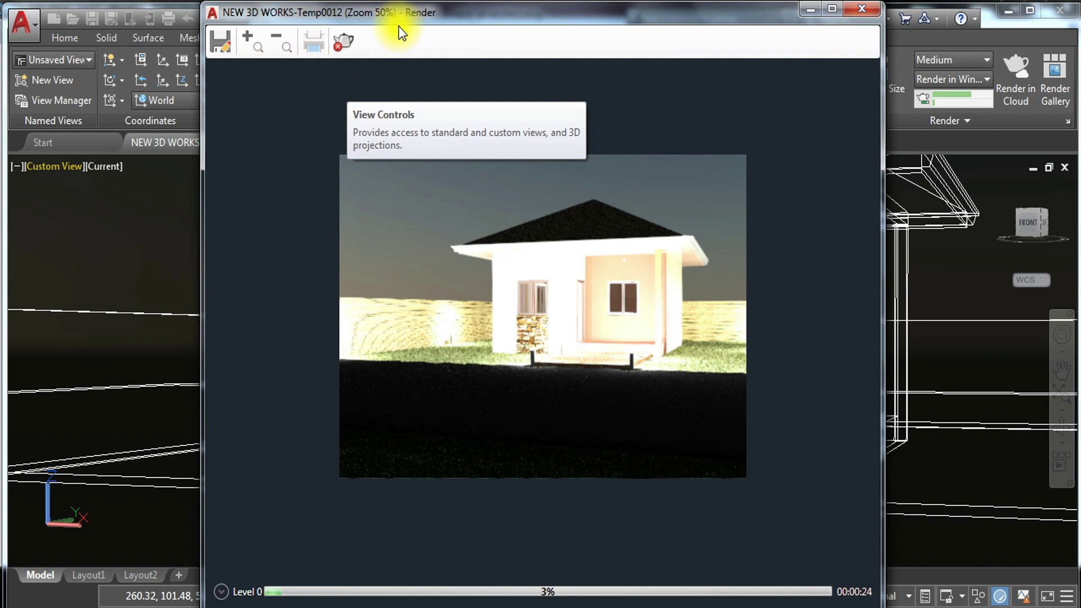
{"action": "left_click", "coordinate": [860, 11]}
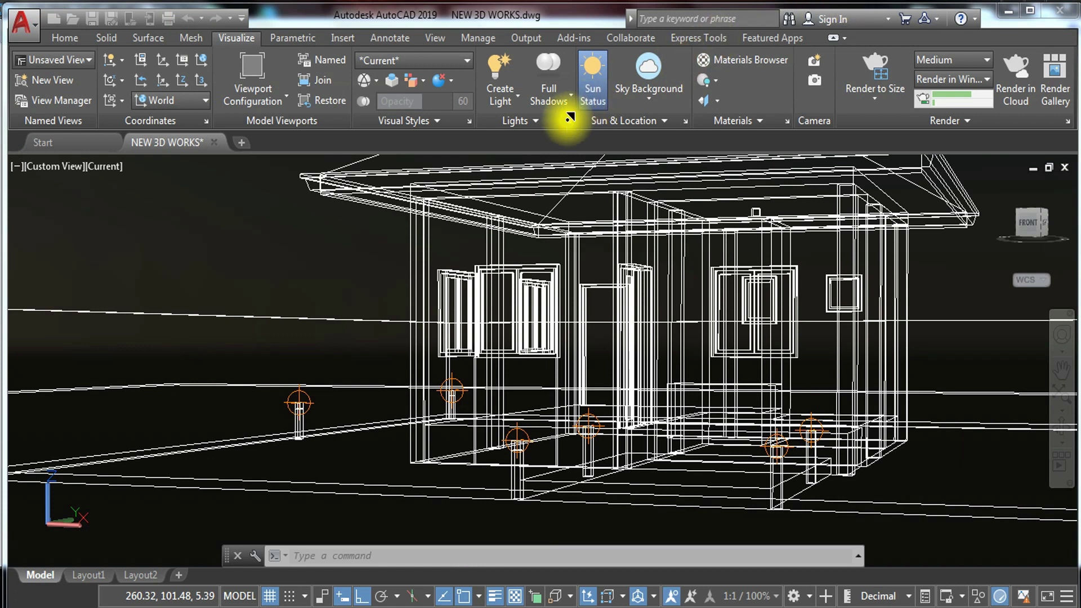
- Abort the render and set Pointlight2's lamp intensity to 500 Cd
{"action": "key", "text": "Return"}
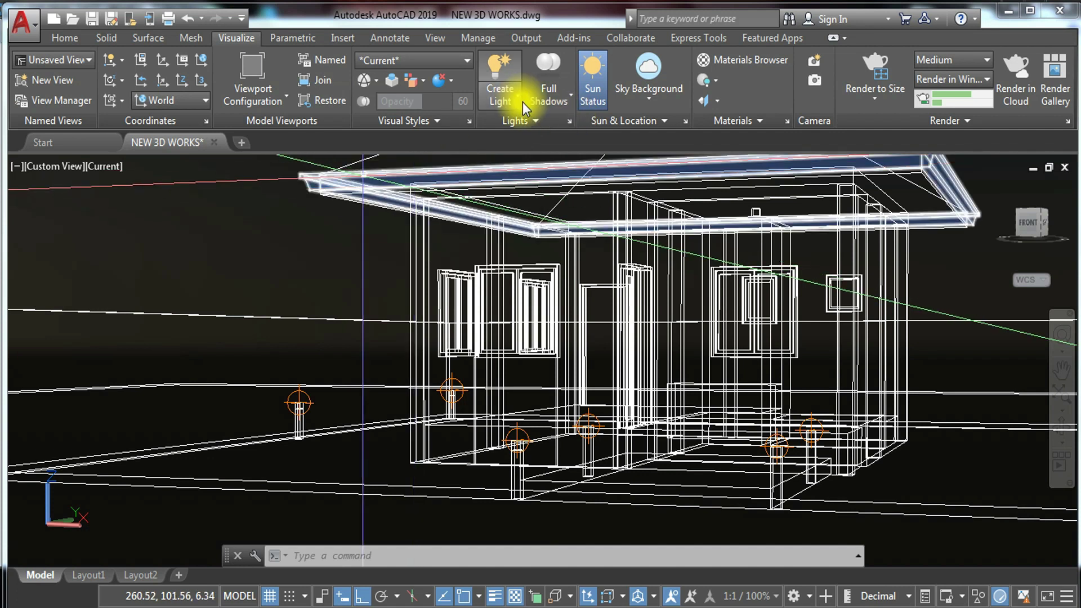
{"action": "left_click", "coordinate": [569, 120]}
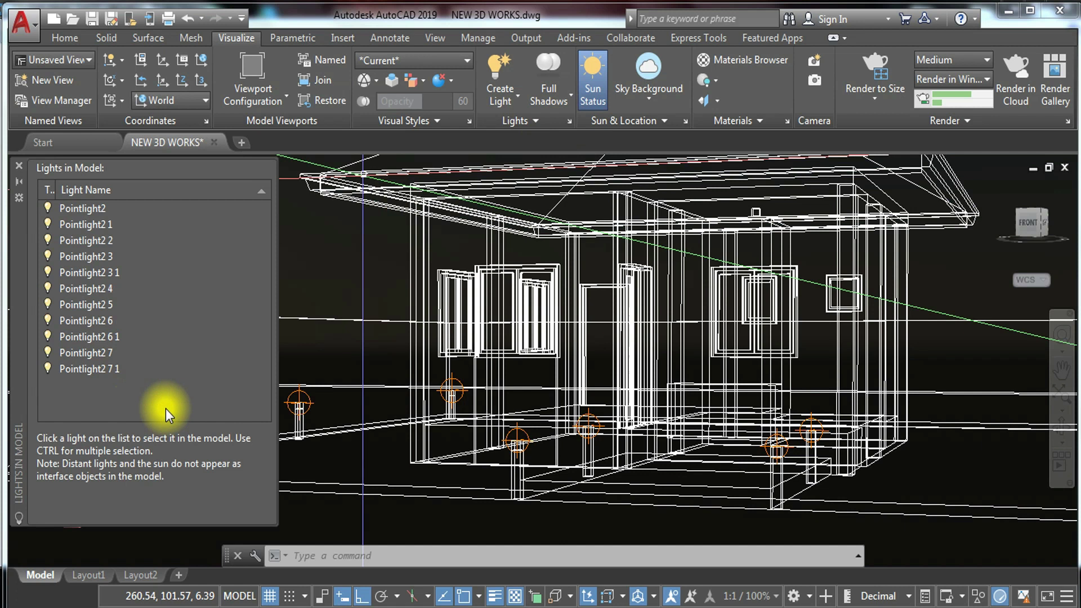
{"action": "left_click", "coordinate": [97, 211]}
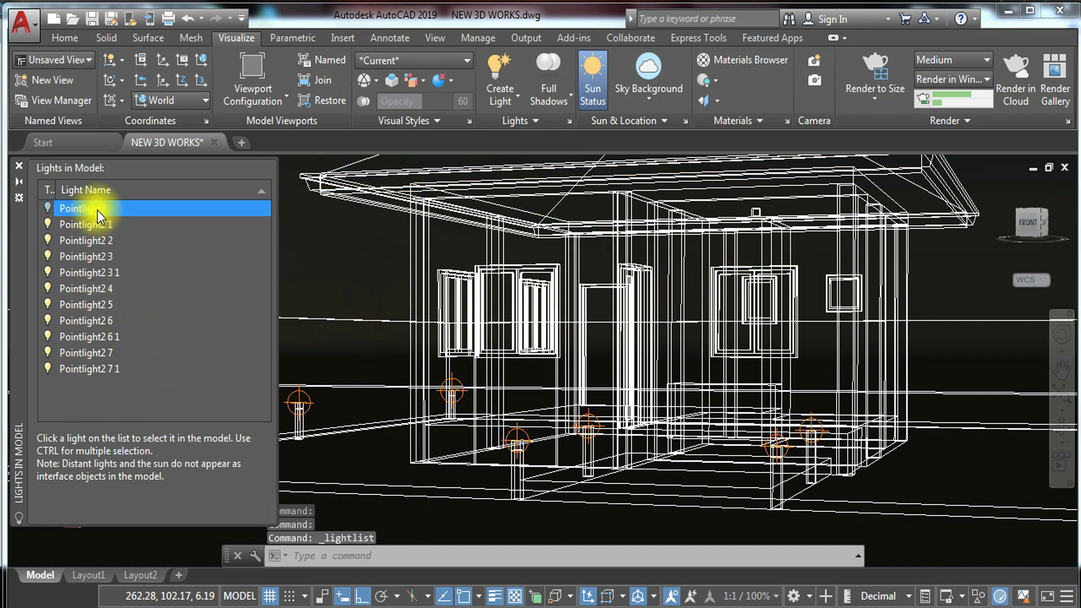
{"action": "right_click", "coordinate": [97, 211]}
{"action": "left_click", "coordinate": [142, 238]}
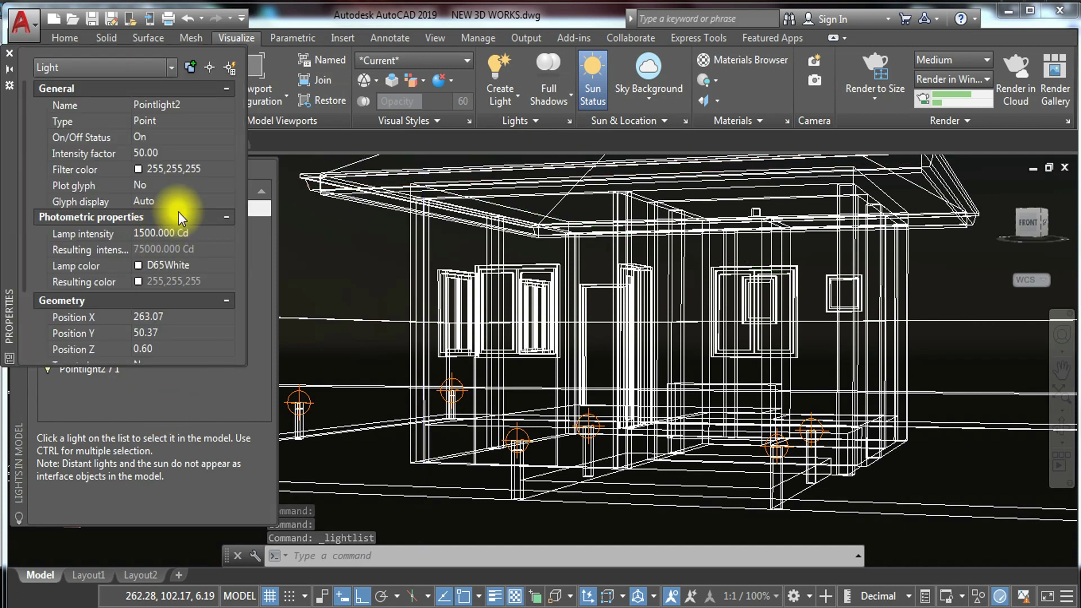
{"action": "left_click", "coordinate": [162, 234]}
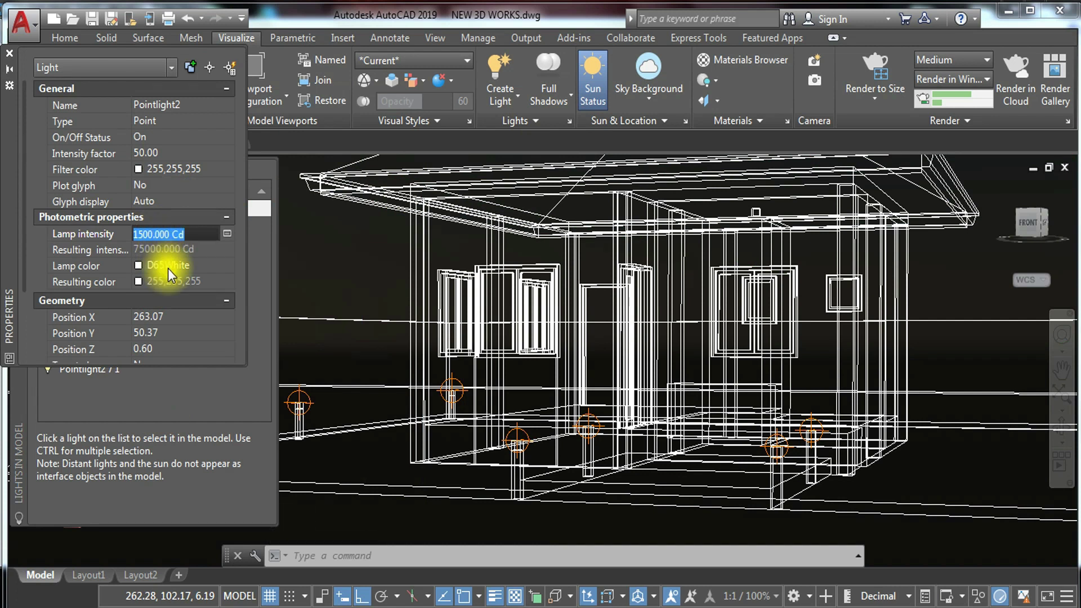
{"action": "type", "text": "500"}
{"action": "key", "text": "Return"}
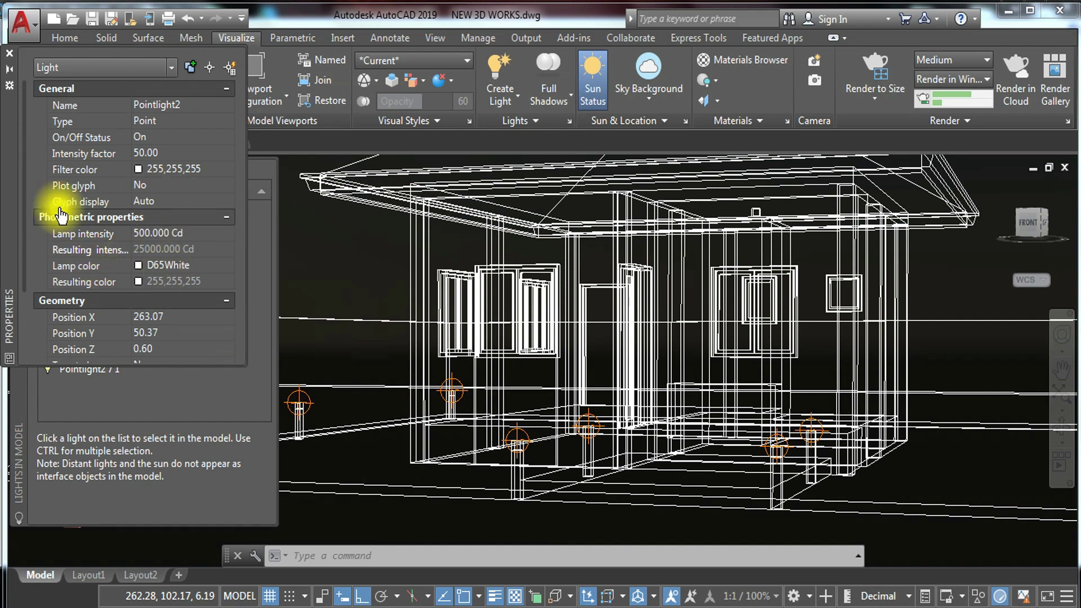
{"action": "left_click", "coordinate": [9, 52]}
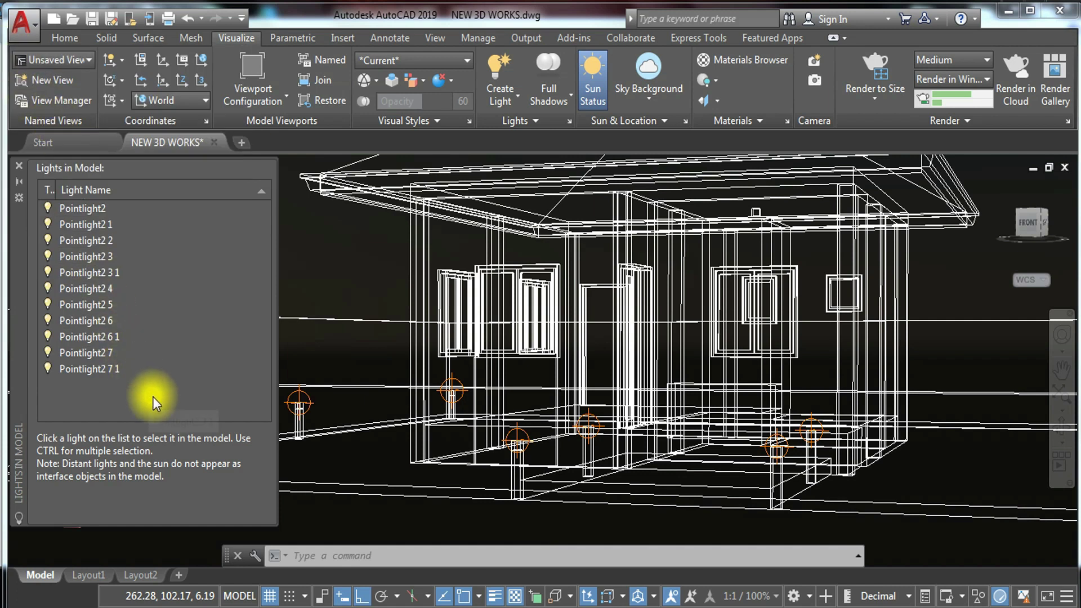
- Set Pointlight2 1's lamp intensity to 500 Cd
{"action": "left_click", "coordinate": [109, 229]}
{"action": "right_click", "coordinate": [109, 229]}
{"action": "left_click", "coordinate": [157, 258]}
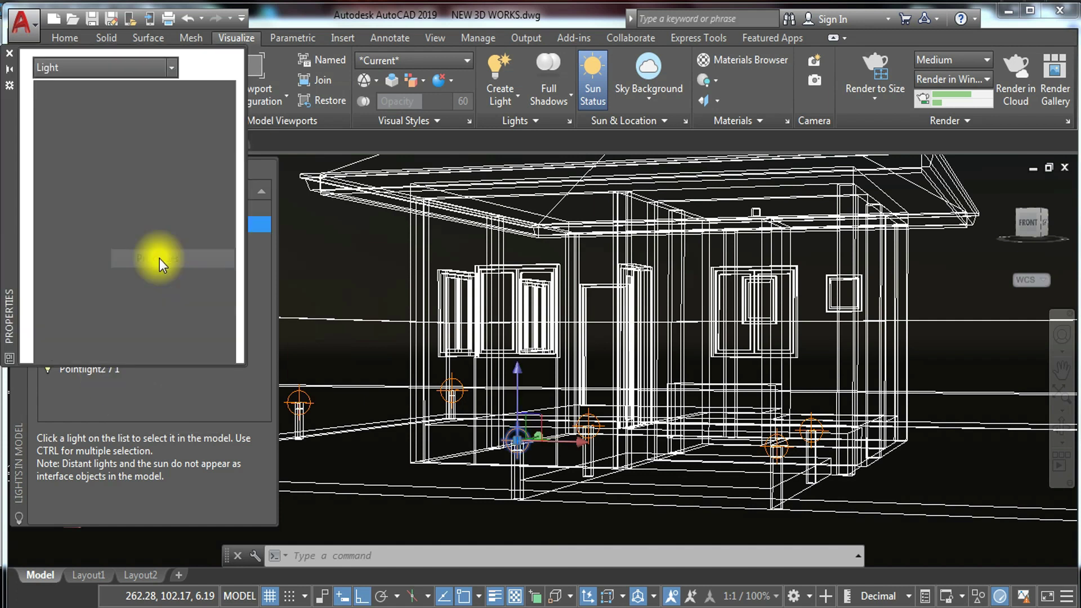
{"action": "left_click", "coordinate": [158, 233]}
{"action": "double_click", "coordinate": [157, 233]}
{"action": "type", "text": "500"}
{"action": "key", "text": "Return"}
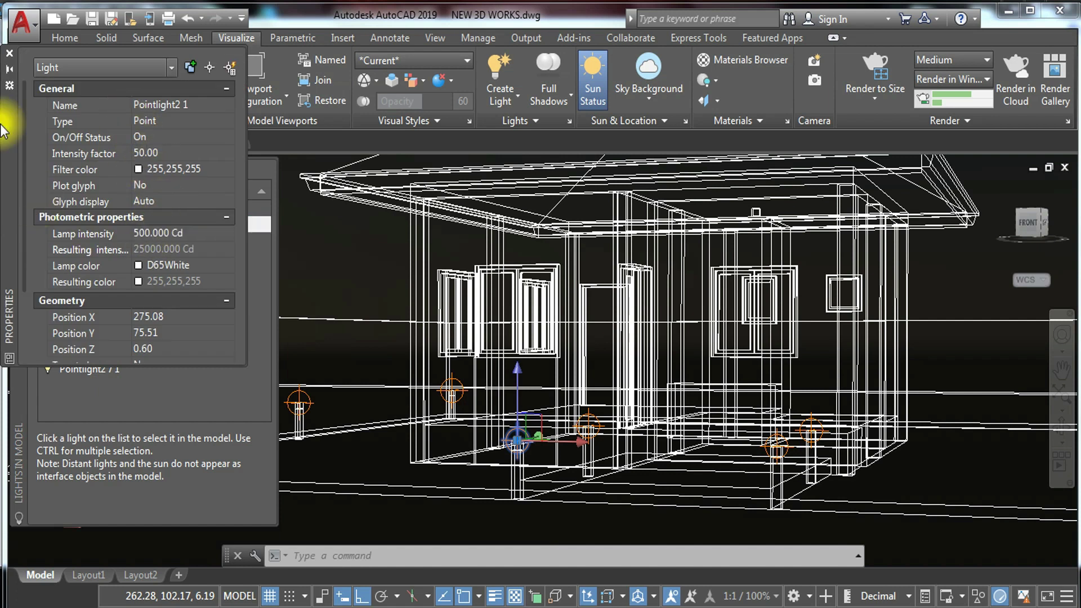
{"action": "left_click", "coordinate": [9, 53]}
- Set Pointlight2 2's lamp intensity to 500 Cd and recheck its properties
{"action": "left_click", "coordinate": [88, 241]}
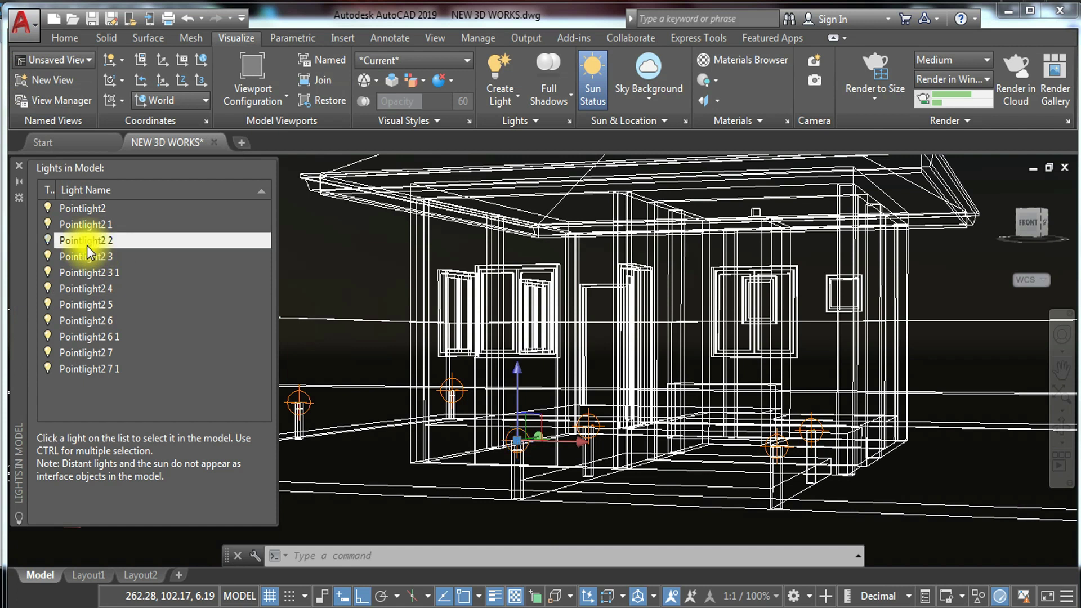
{"action": "right_click", "coordinate": [90, 243]}
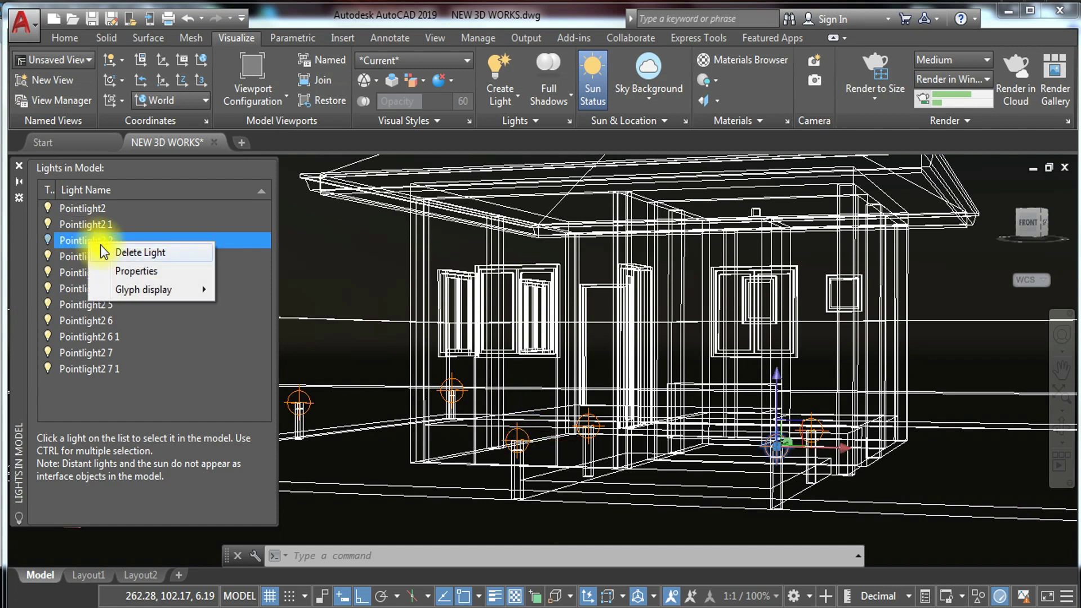
{"action": "left_click", "coordinate": [135, 271]}
{"action": "left_click", "coordinate": [150, 235]}
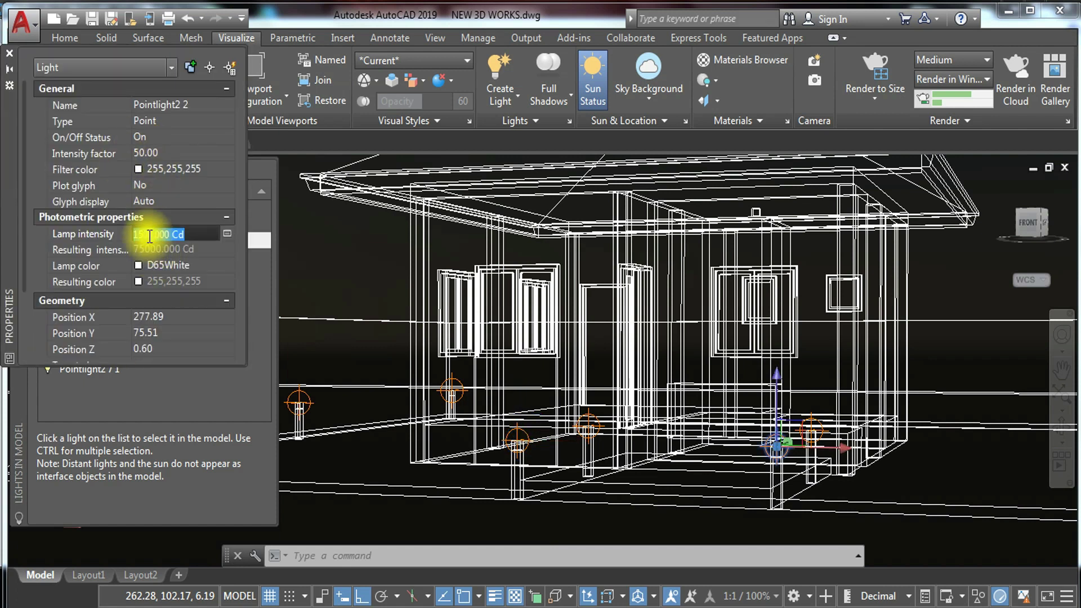
{"action": "type", "text": "500"}
{"action": "left_click", "coordinate": [84, 241]}
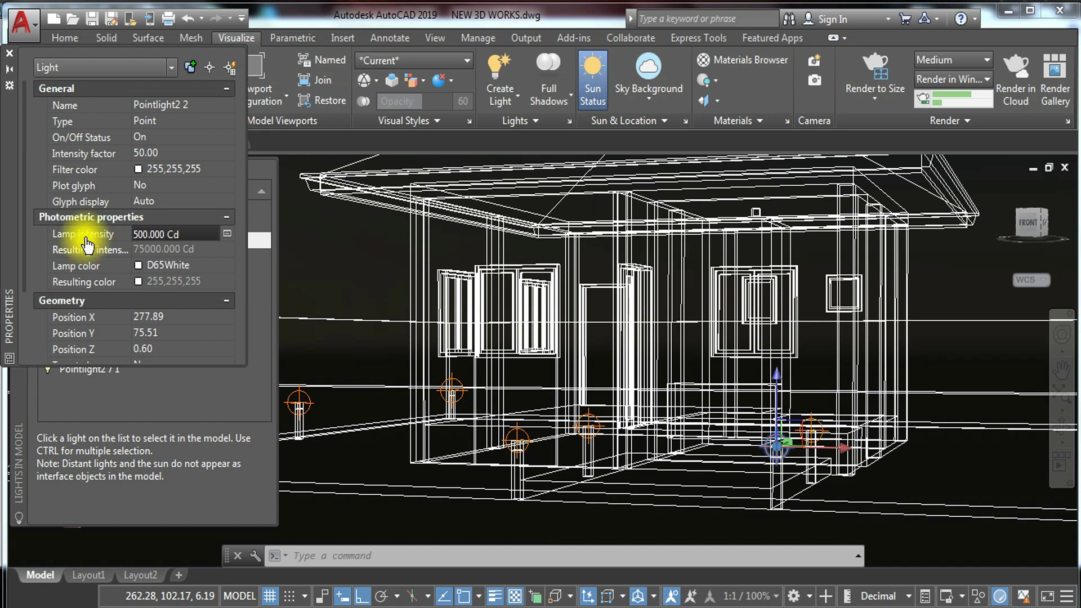
{"action": "left_click", "coordinate": [10, 53]}
{"action": "left_click", "coordinate": [74, 244]}
{"action": "right_click", "coordinate": [73, 244]}
{"action": "left_click", "coordinate": [106, 276]}
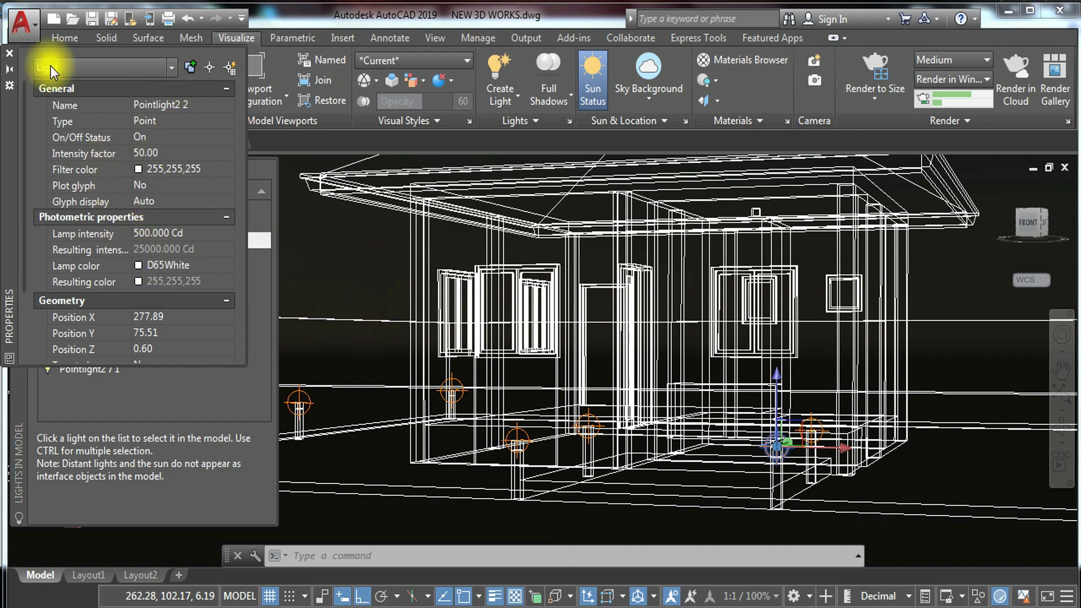
{"action": "left_click", "coordinate": [9, 53]}
- Select the eight remaining lights, Pointlight2 3 through Pointlight2 7 1
{"action": "left_click", "coordinate": [97, 258], "text": "ctrl"}
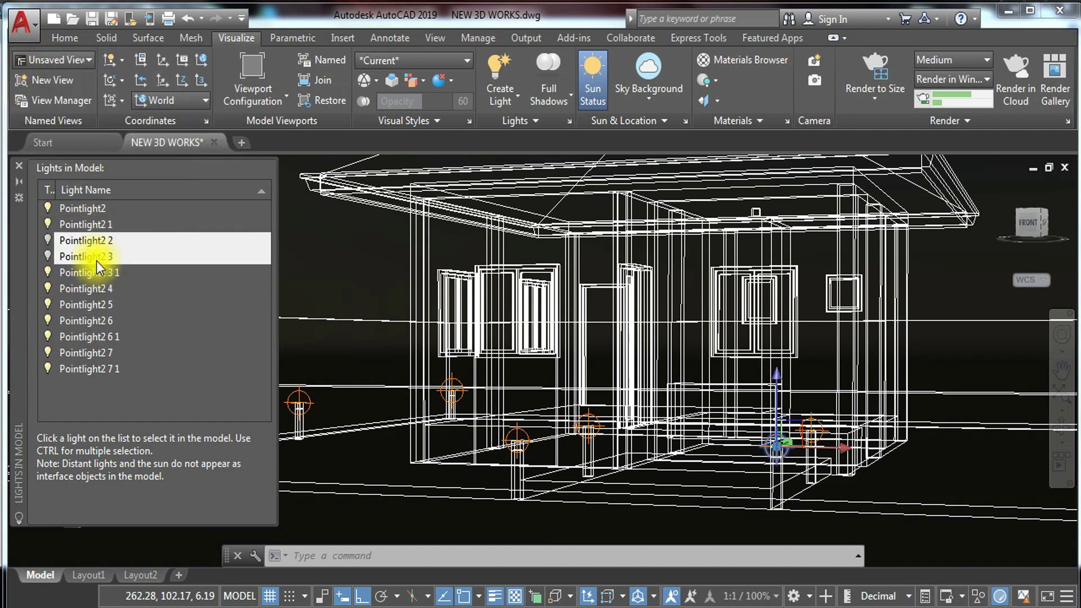
{"action": "left_click", "coordinate": [83, 253]}
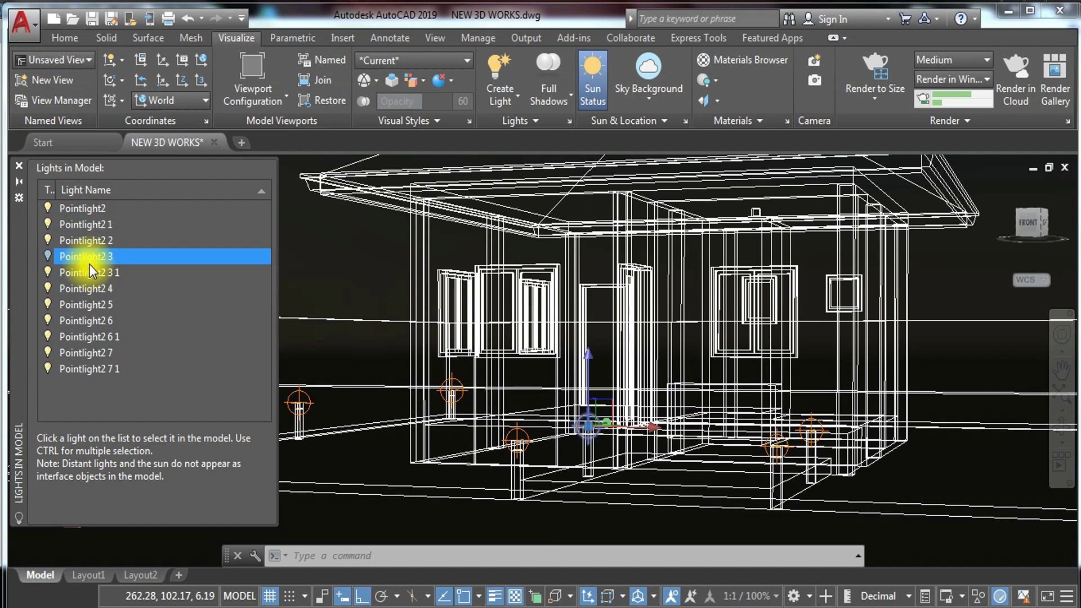
{"action": "left_click", "coordinate": [82, 274], "text": "ctrl"}
{"action": "left_click", "coordinate": [79, 292], "text": "ctrl"}
{"action": "left_click", "coordinate": [77, 305], "text": "ctrl"}
{"action": "left_click", "coordinate": [73, 322], "text": "ctrl"}
{"action": "left_click", "coordinate": [71, 340], "text": "ctrl"}
{"action": "left_click", "coordinate": [71, 352], "text": "ctrl"}
{"action": "left_click", "coordinate": [69, 367], "text": "ctrl"}
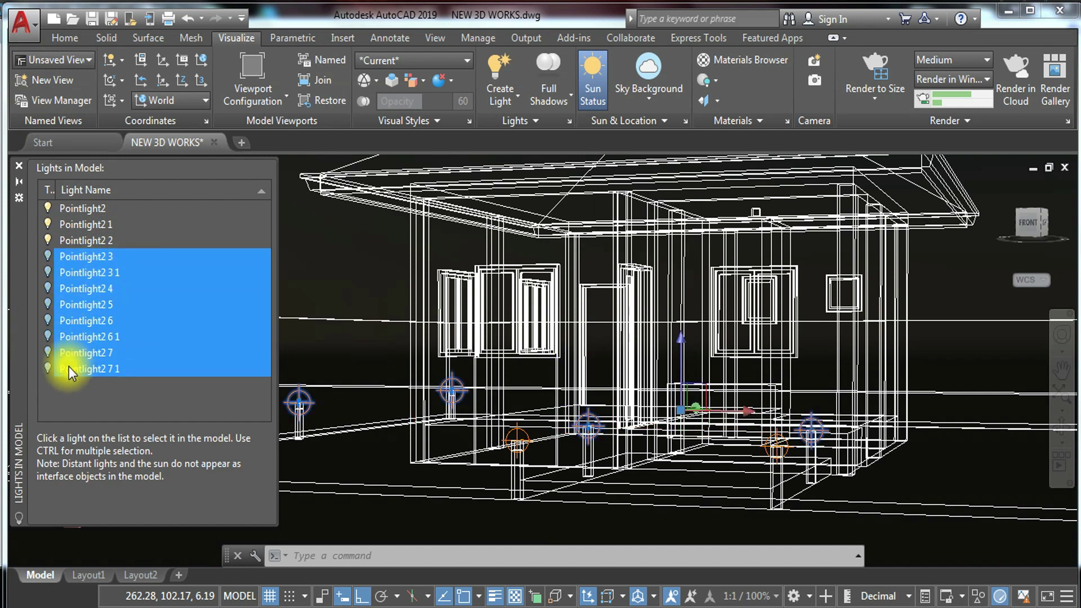
- Give the eight selected lights a 500 Cd lamp intensity and close the palettes
{"action": "right_click", "coordinate": [70, 303]}
{"action": "left_click", "coordinate": [116, 333]}
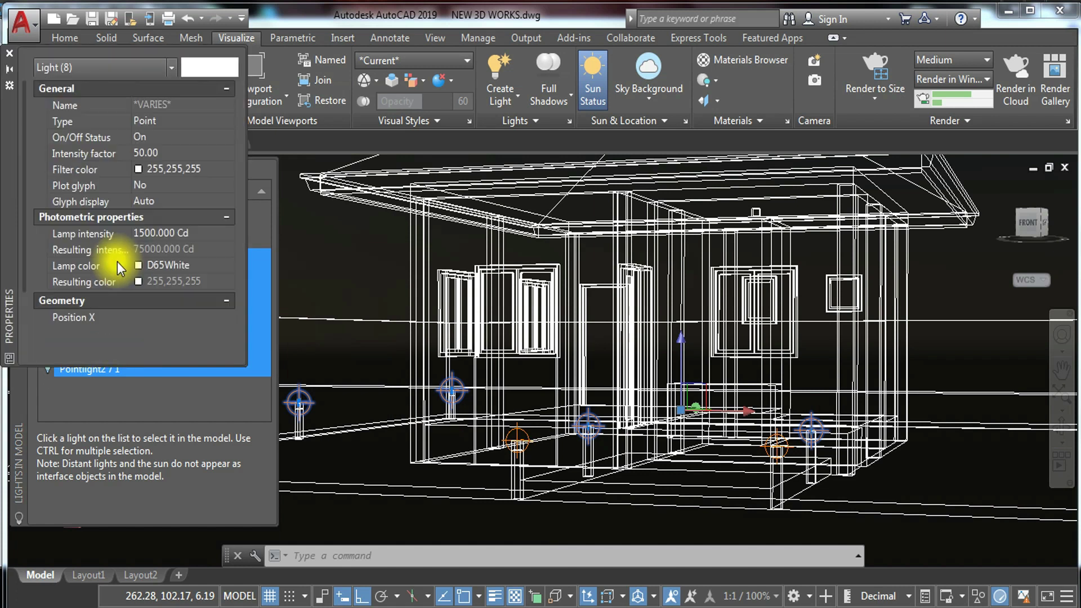
{"action": "left_click", "coordinate": [152, 239]}
{"action": "type", "text": "50"}
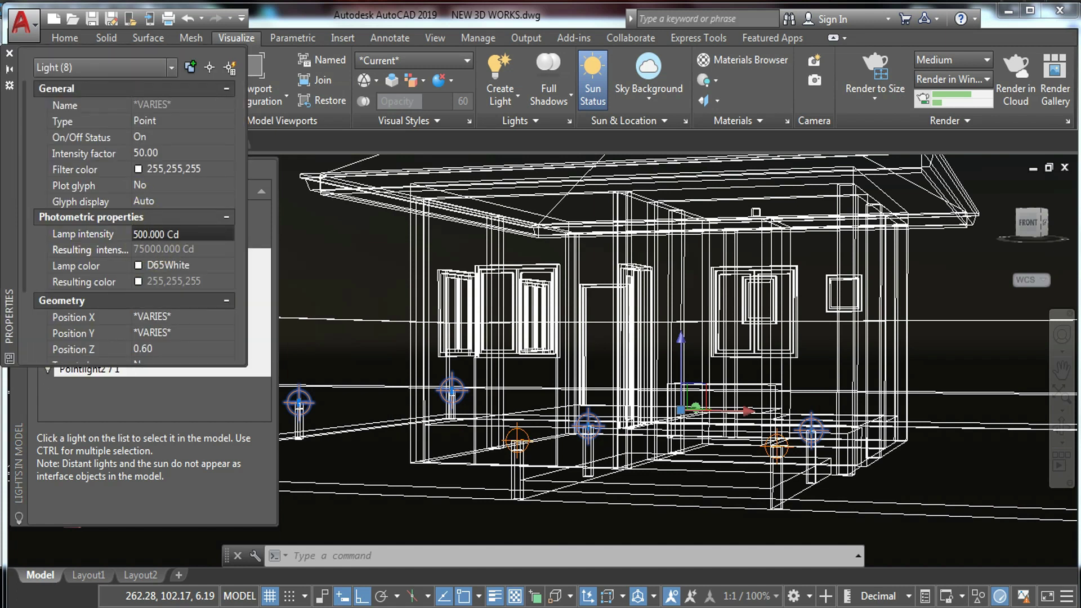
{"action": "key", "text": "Return"}
{"action": "left_click", "coordinate": [8, 59]}
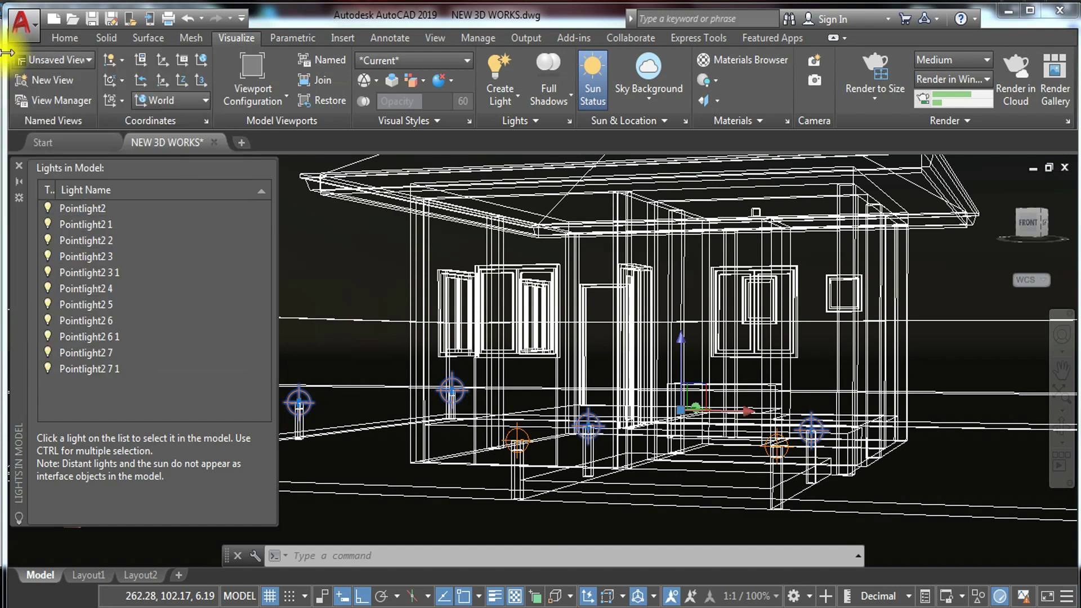
{"action": "left_click", "coordinate": [18, 168]}
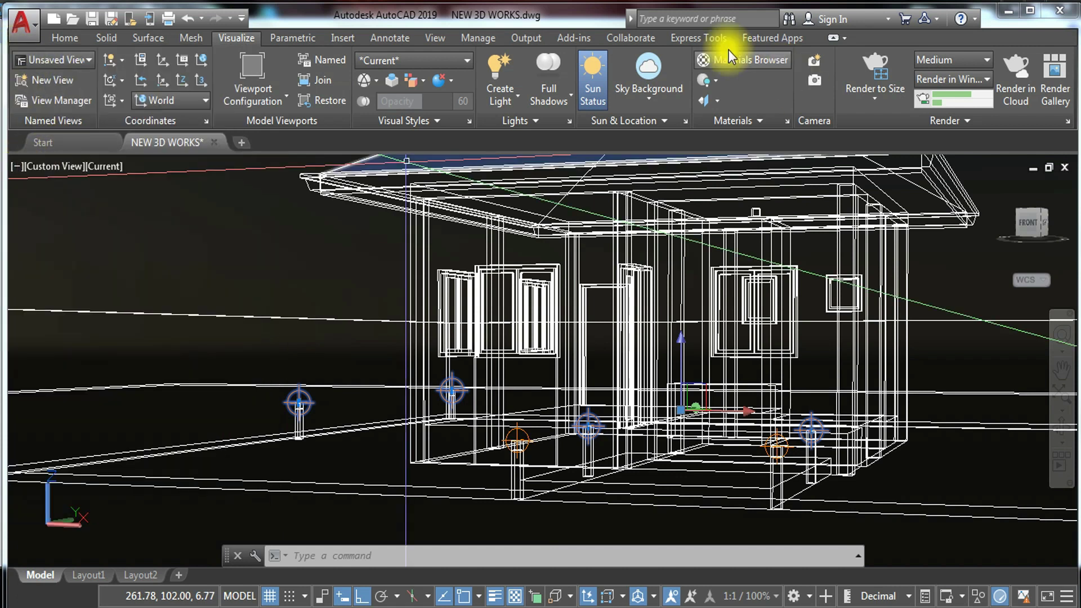
- Render the current house view with the 500 Cd lights, then close the render
{"action": "left_click", "coordinate": [877, 62]}
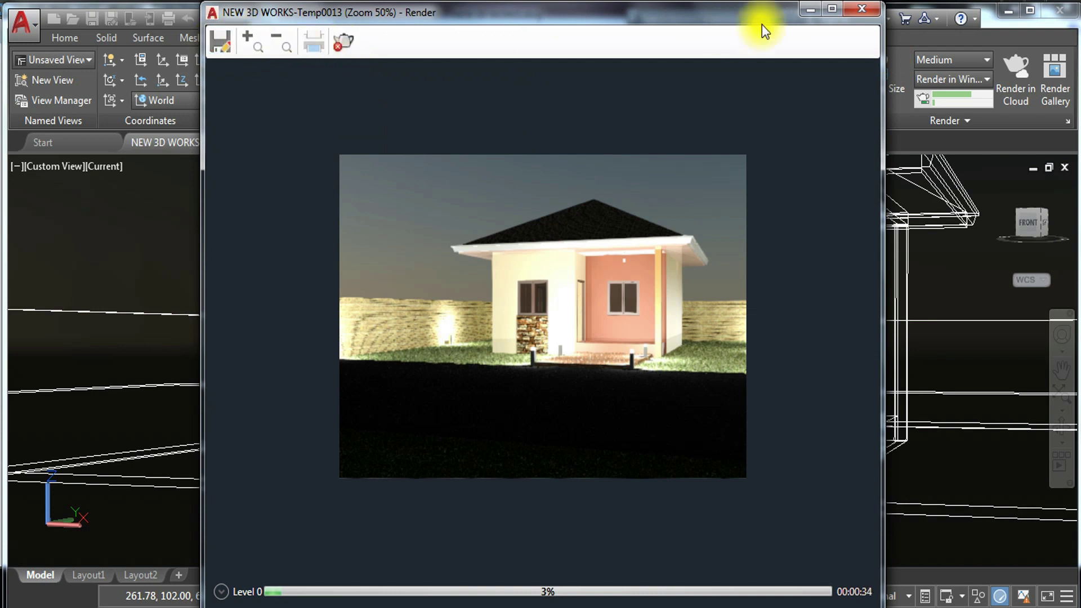
{"action": "left_click", "coordinate": [854, 8]}
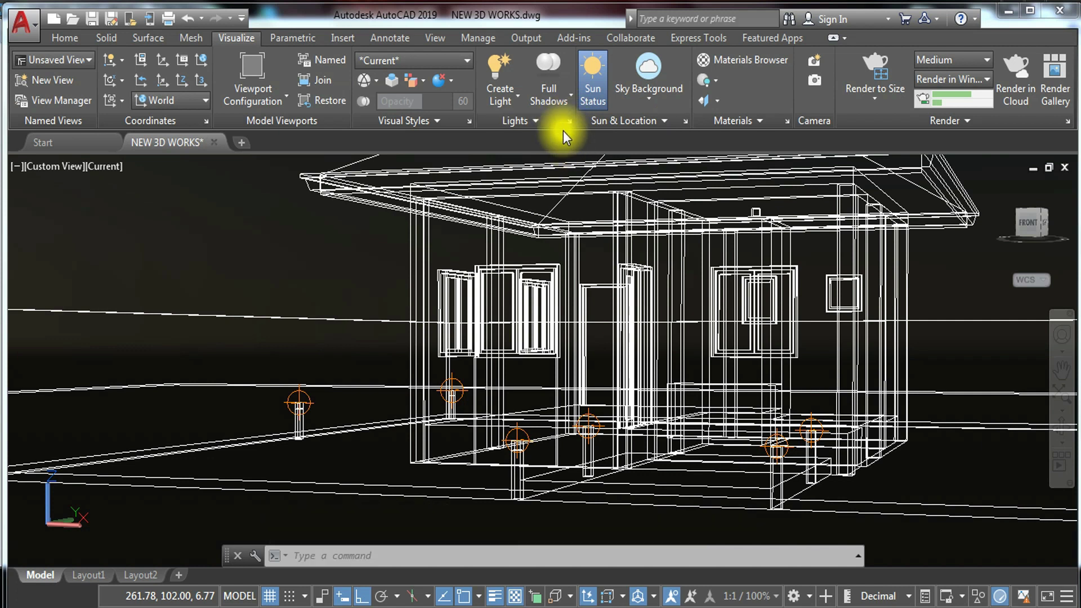
- Set all eleven point lights to 100 Cd lamp intensity and start a new render
{"action": "left_click", "coordinate": [571, 122]}
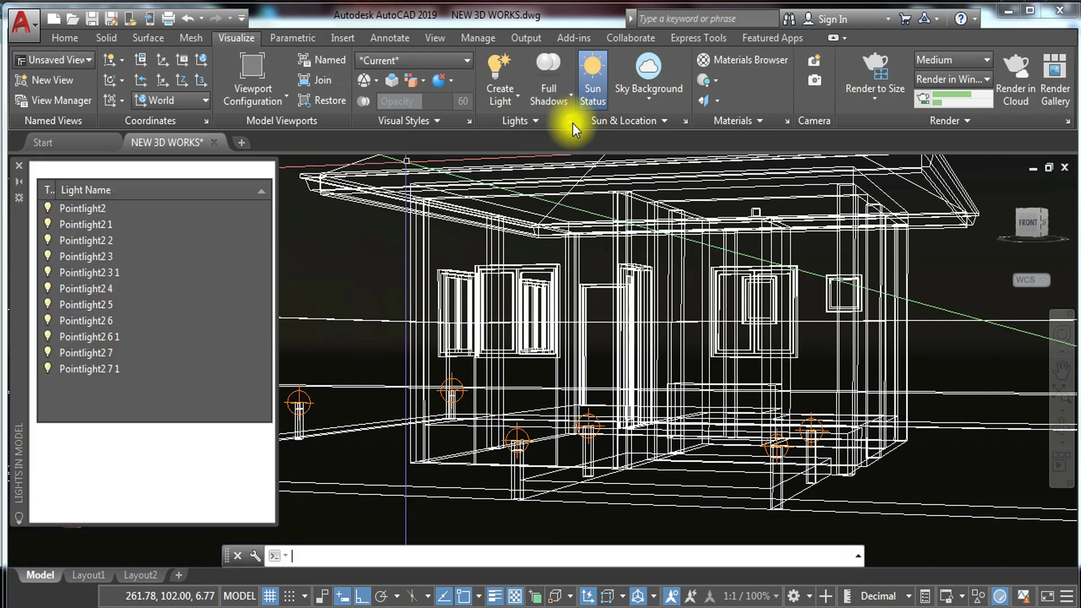
{"action": "left_click", "coordinate": [85, 209]}
{"action": "left_click_drag", "start_coordinate": [86, 218], "coordinate": [77, 367]}
{"action": "right_click", "coordinate": [79, 366]}
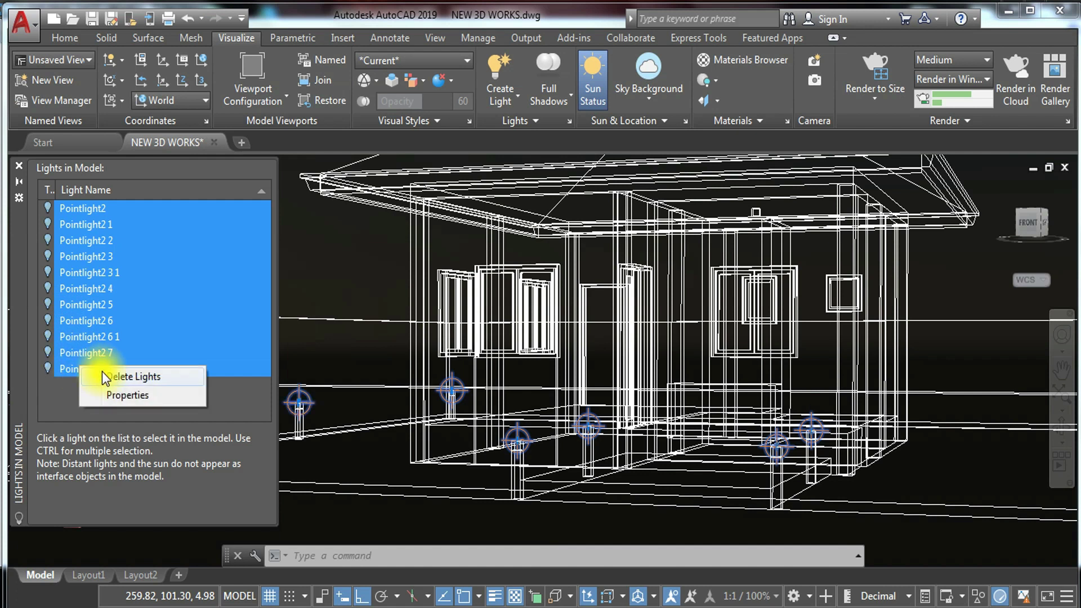
{"action": "left_click", "coordinate": [121, 396]}
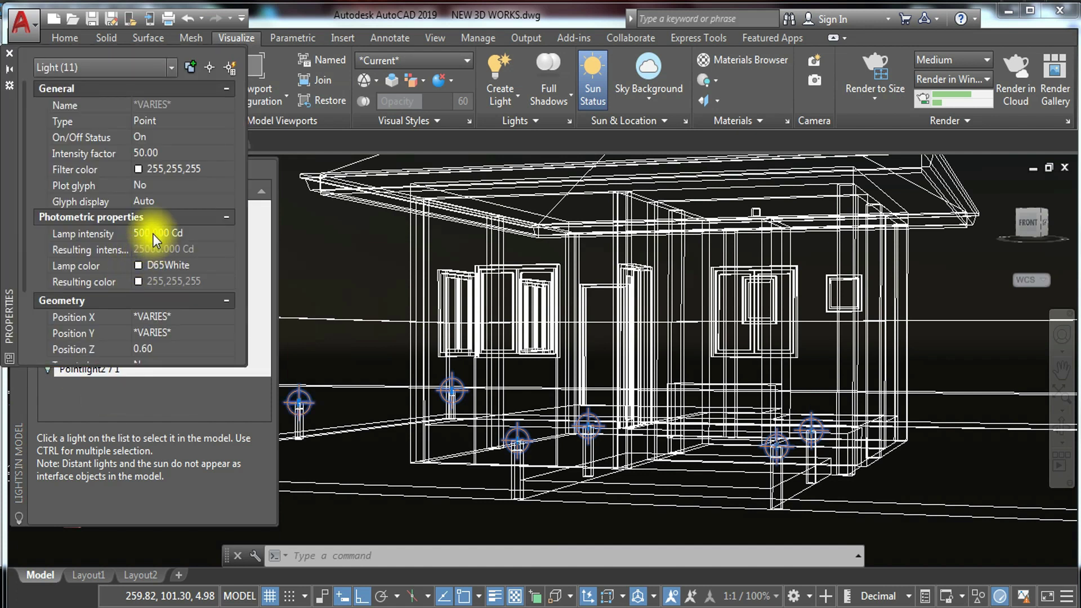
{"action": "left_click", "coordinate": [153, 234]}
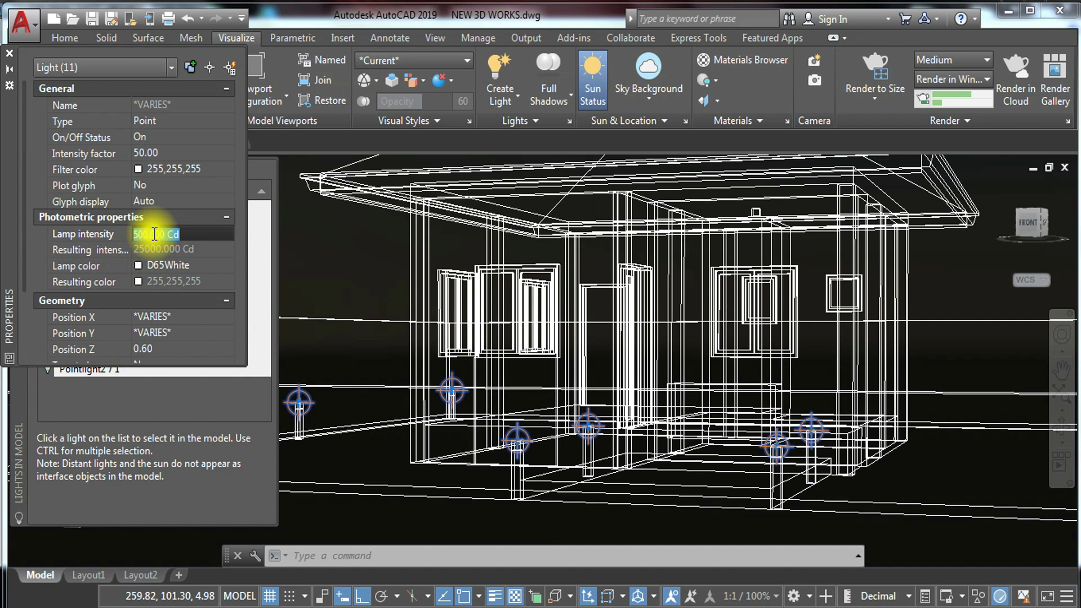
{"action": "type", "text": "100"}
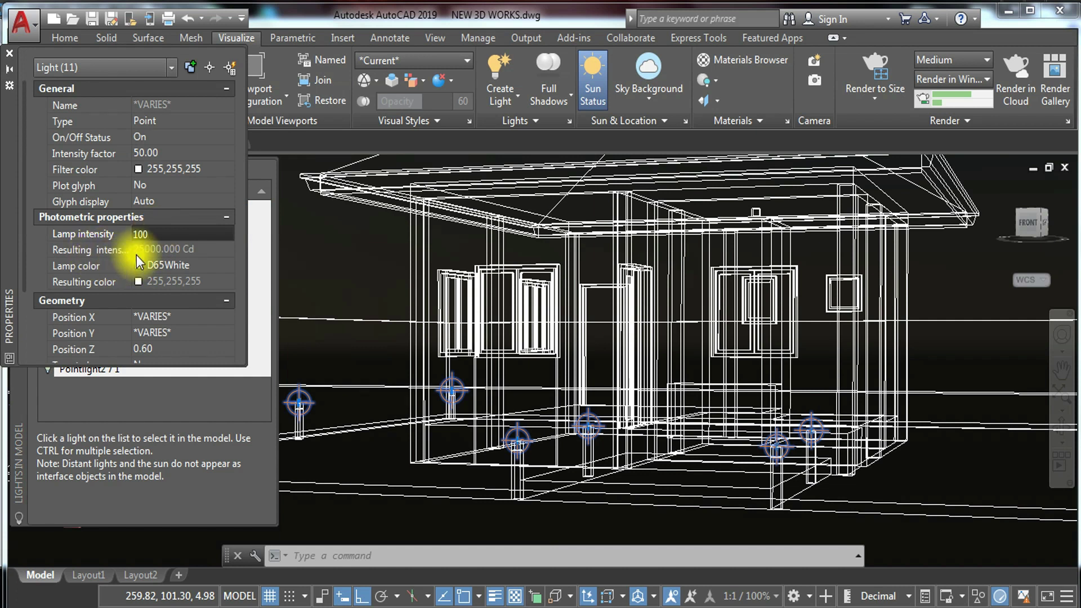
{"action": "key", "text": "Return"}
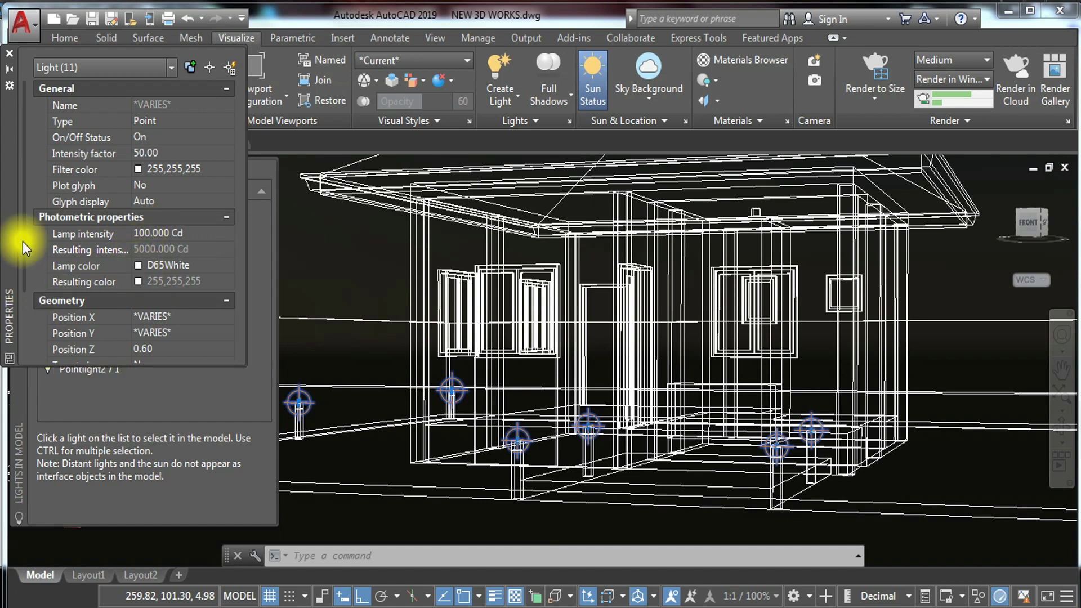
{"action": "left_click", "coordinate": [14, 59]}
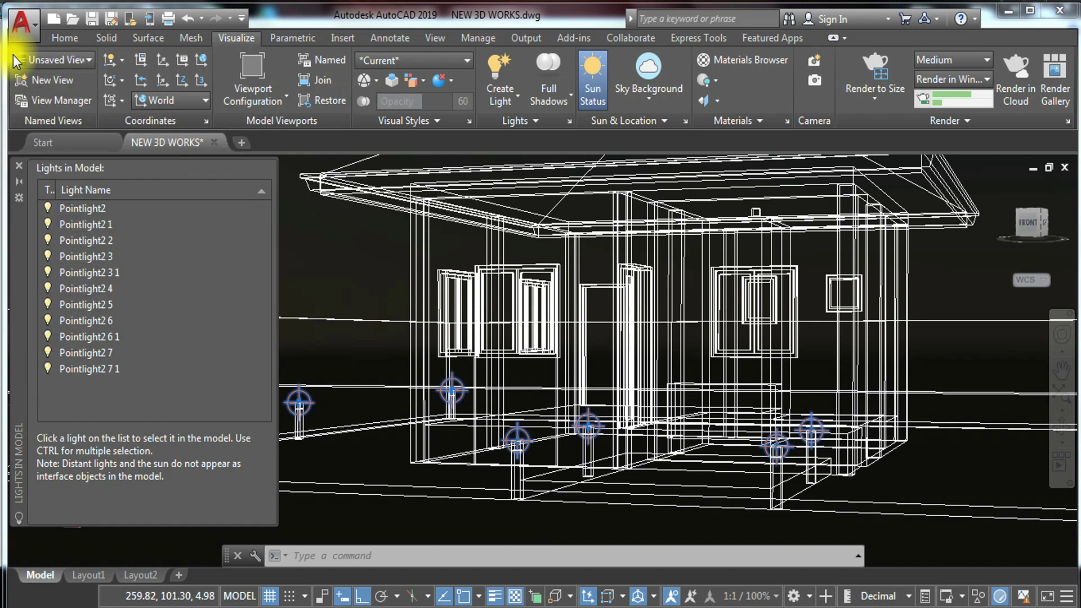
{"action": "left_click", "coordinate": [876, 69]}
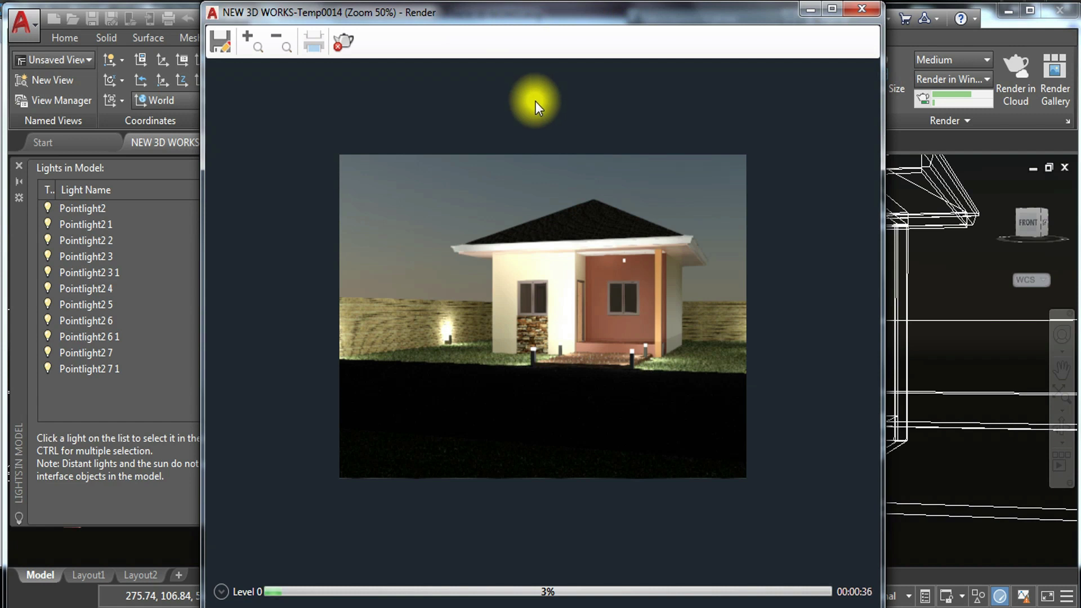
{"action": "left_click", "coordinate": [331, 48]}
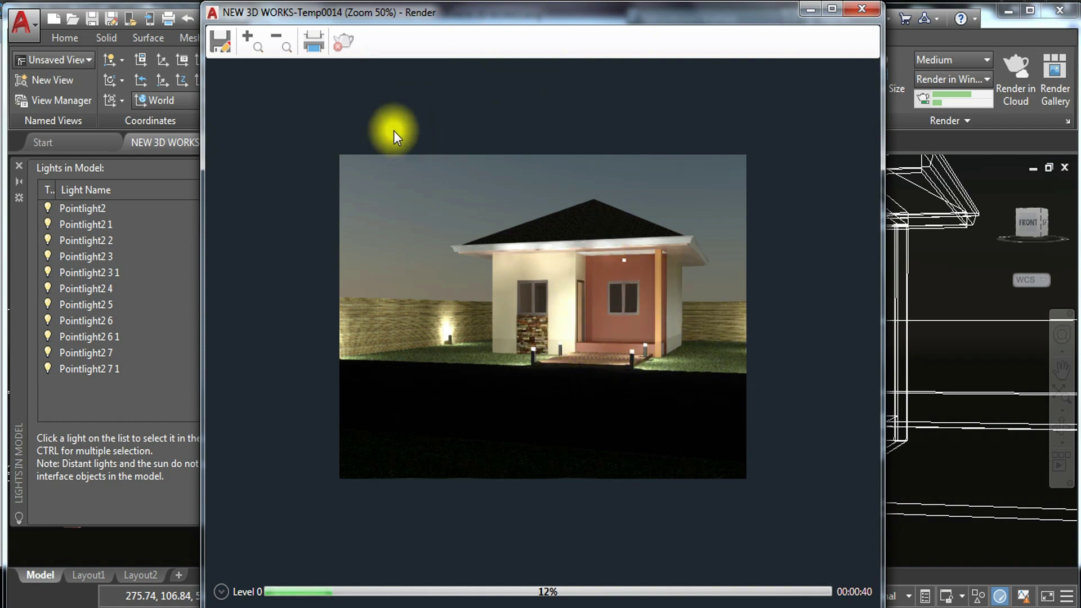
{"action": "left_click", "coordinate": [859, 9]}
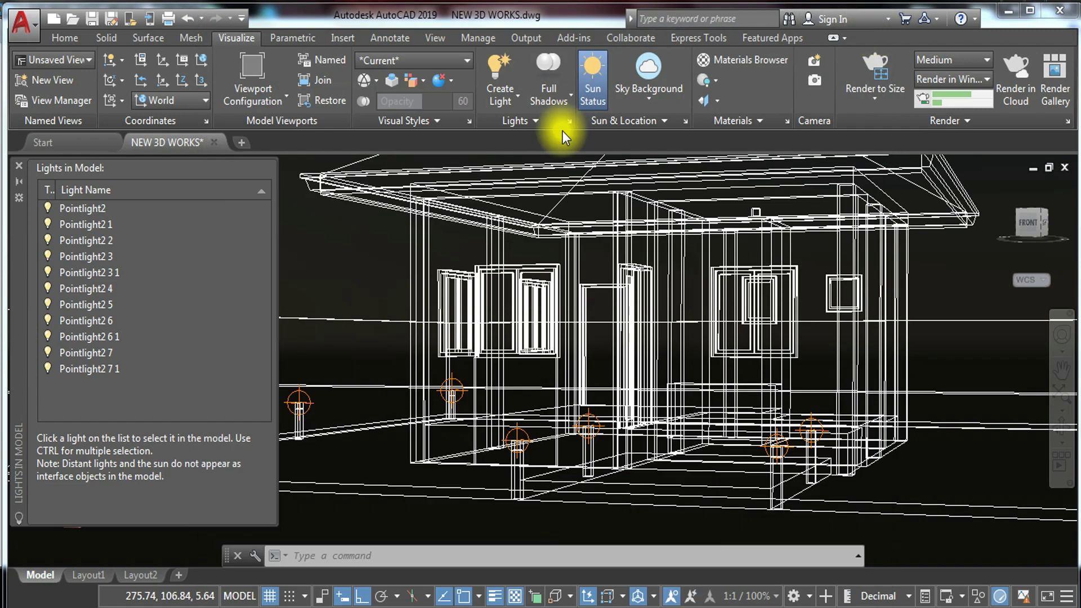
- Select all eleven point lights, Pointlight2 through Pointlight2 7 1, in the lights list
{"action": "left_click", "coordinate": [92, 208]}
{"action": "left_click", "coordinate": [95, 224], "text": "ctrl"}
{"action": "left_click", "coordinate": [95, 240], "text": "ctrl"}
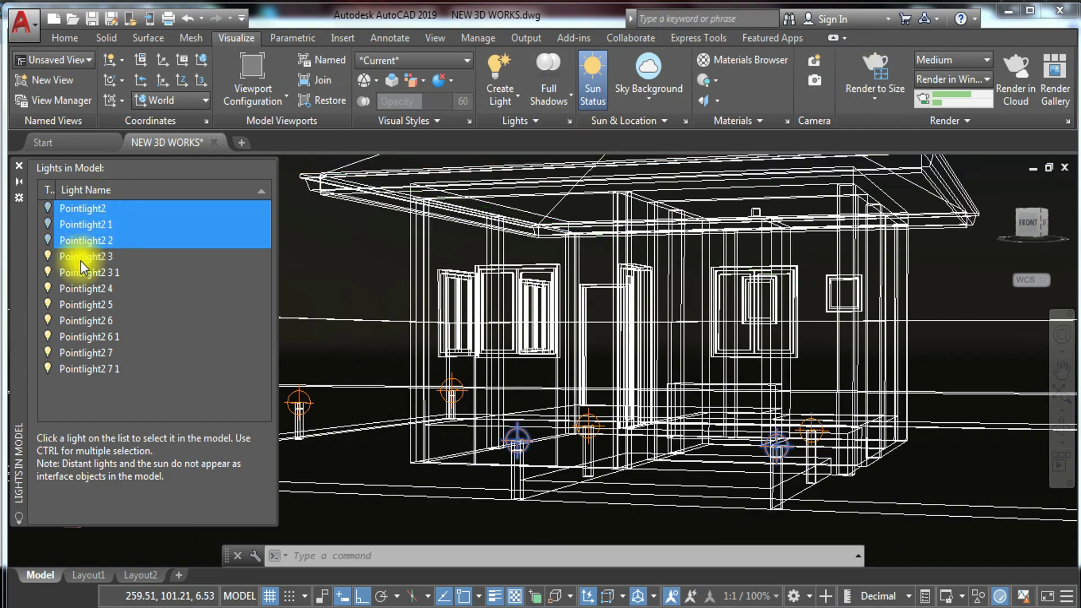
{"action": "left_click", "coordinate": [80, 259], "text": "ctrl"}
{"action": "left_click", "coordinate": [75, 275], "text": "ctrl"}
{"action": "left_click", "coordinate": [72, 289], "text": "ctrl"}
{"action": "left_click", "coordinate": [68, 306], "text": "ctrl"}
{"action": "left_click", "coordinate": [66, 321], "text": "ctrl"}
{"action": "left_click", "coordinate": [67, 336], "text": "ctrl"}
{"action": "left_click", "coordinate": [65, 352], "text": "ctrl"}
{"action": "left_click", "coordinate": [65, 369], "text": "ctrl"}
- Set the lamp intensity of the eleven selected lights to 250 Cd
{"action": "right_click", "coordinate": [92, 311]}
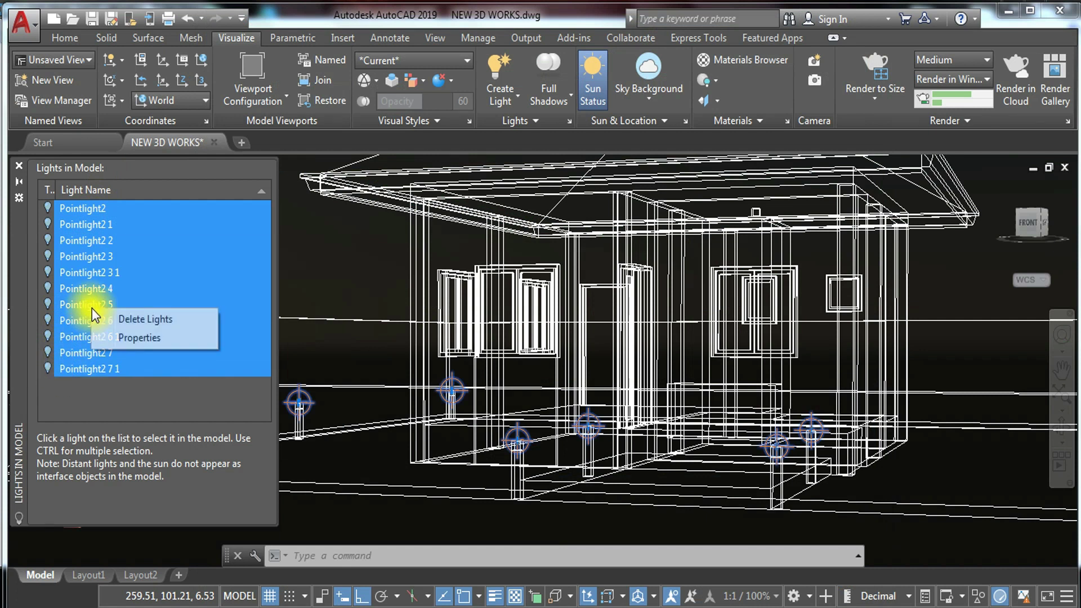
{"action": "left_click", "coordinate": [144, 337]}
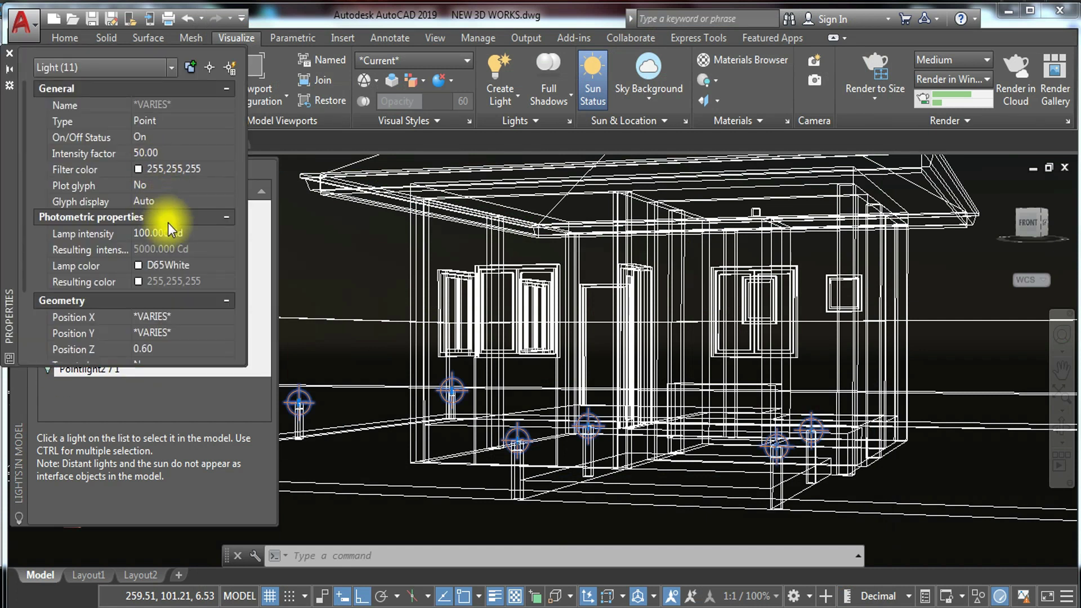
{"action": "left_click", "coordinate": [169, 233]}
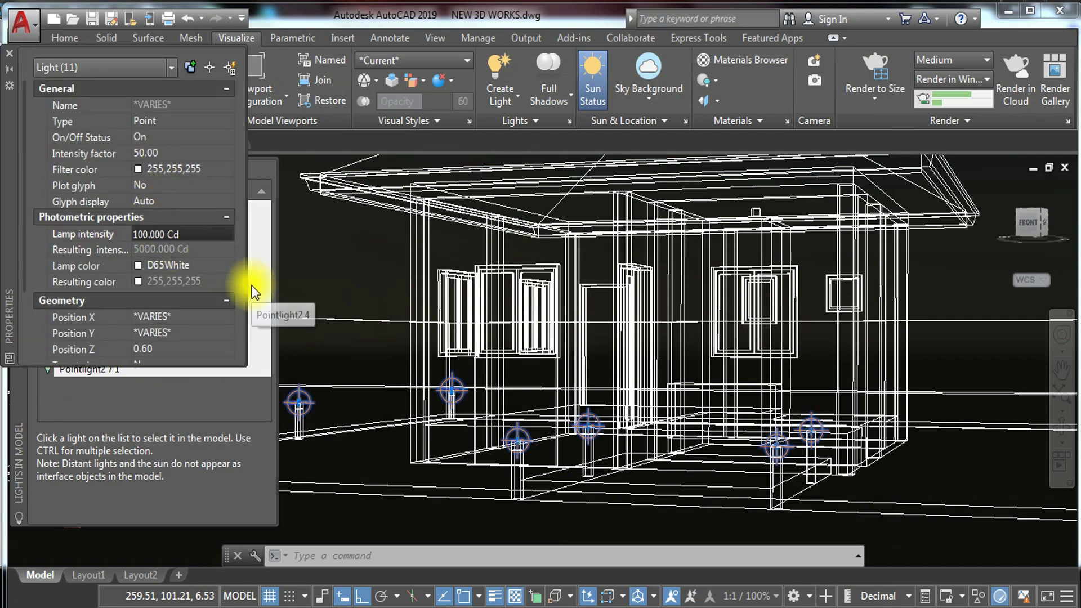
{"action": "type", "text": "25"}
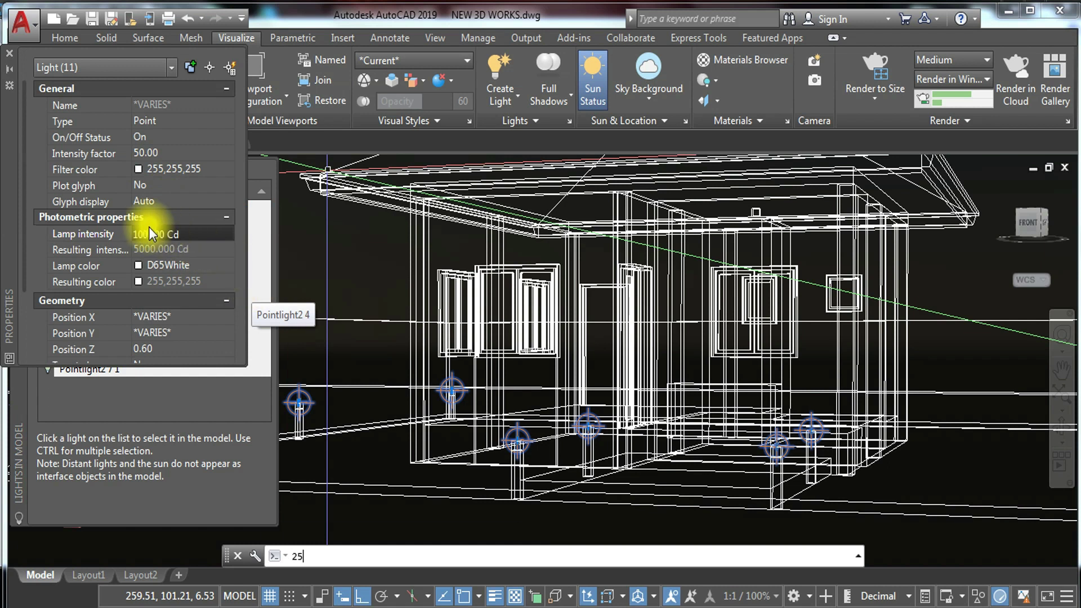
{"action": "type", "text": "0"}
{"action": "left_click", "coordinate": [149, 233]}
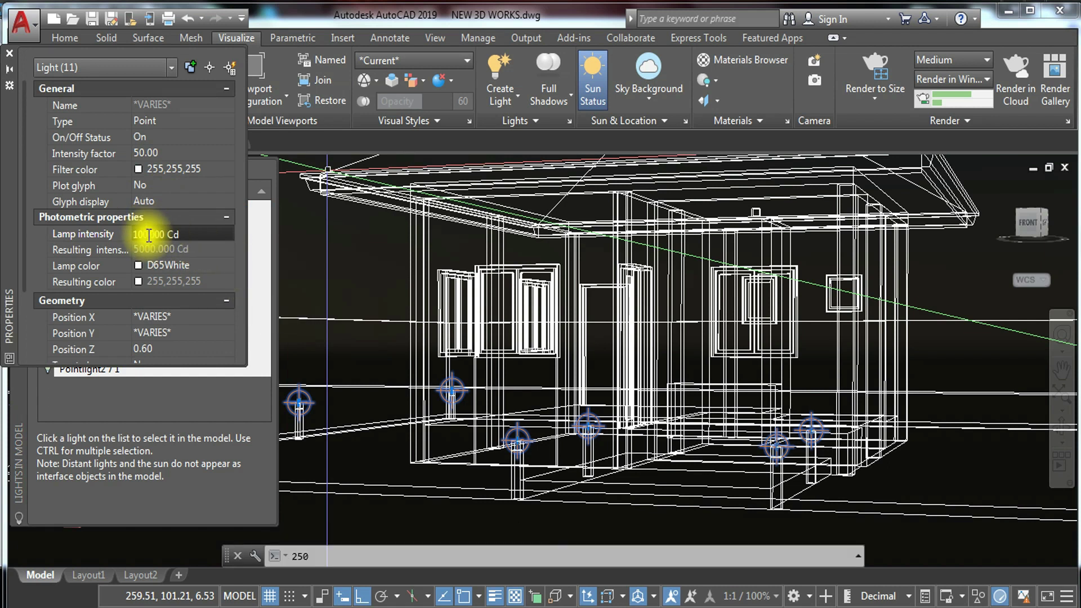
{"action": "double_click", "coordinate": [170, 234]}
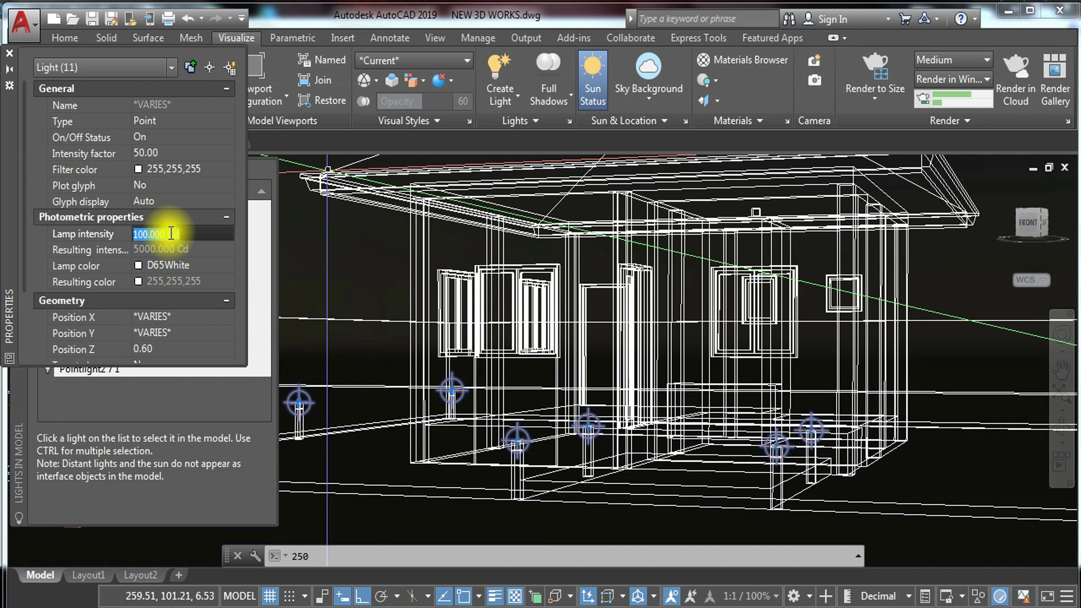
{"action": "type", "text": "250"}
{"action": "key", "text": "Return"}
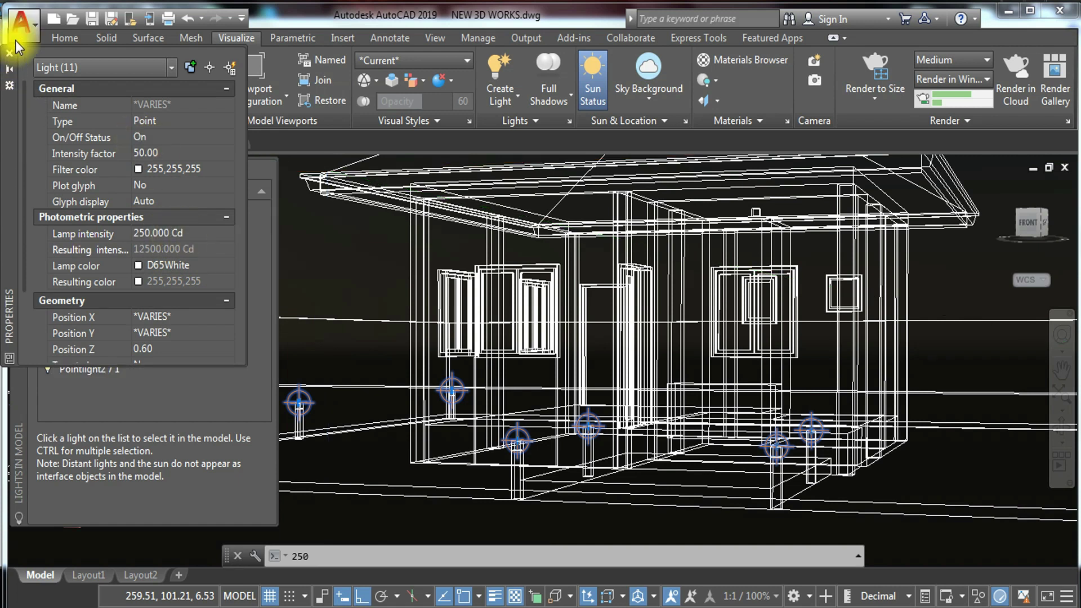
{"action": "left_click", "coordinate": [10, 58]}
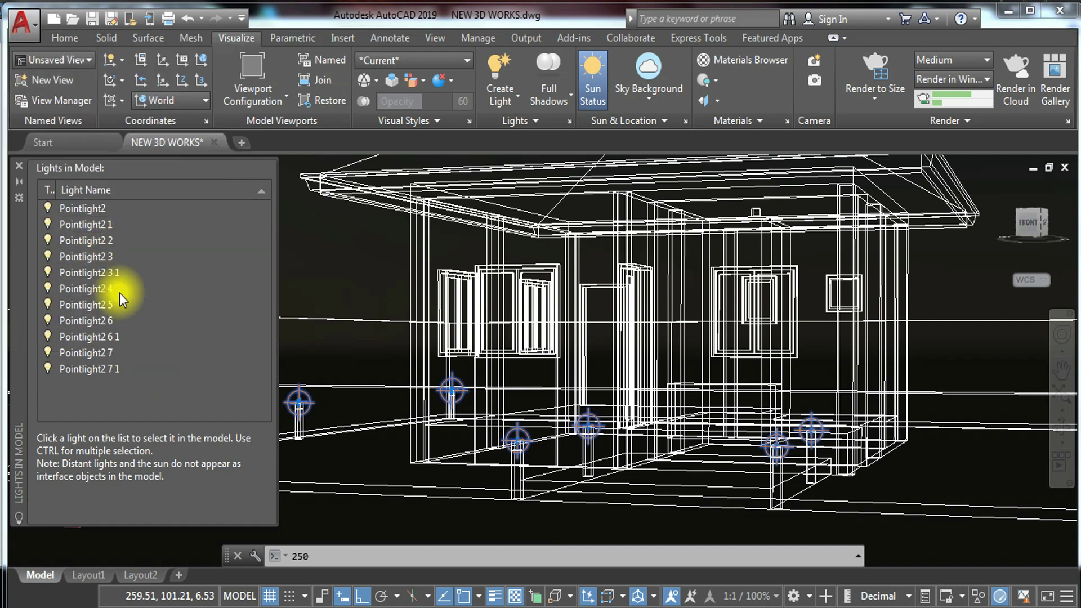
- Verify Pointlight2's 250 Cd intensity in its properties and close the lights list
{"action": "left_click", "coordinate": [88, 209]}
{"action": "right_click", "coordinate": [87, 210]}
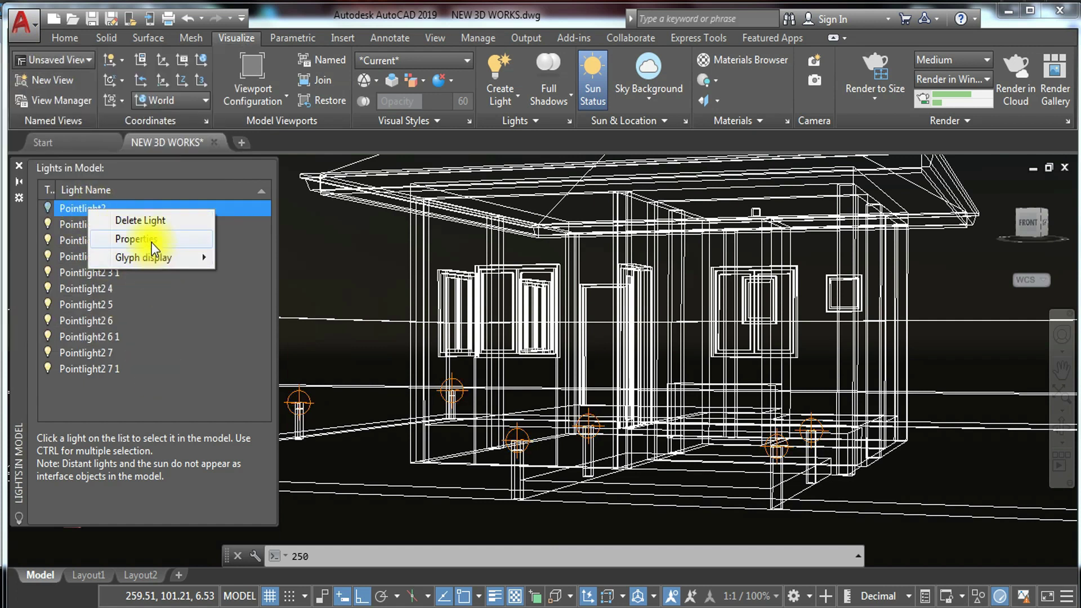
{"action": "left_click", "coordinate": [151, 242]}
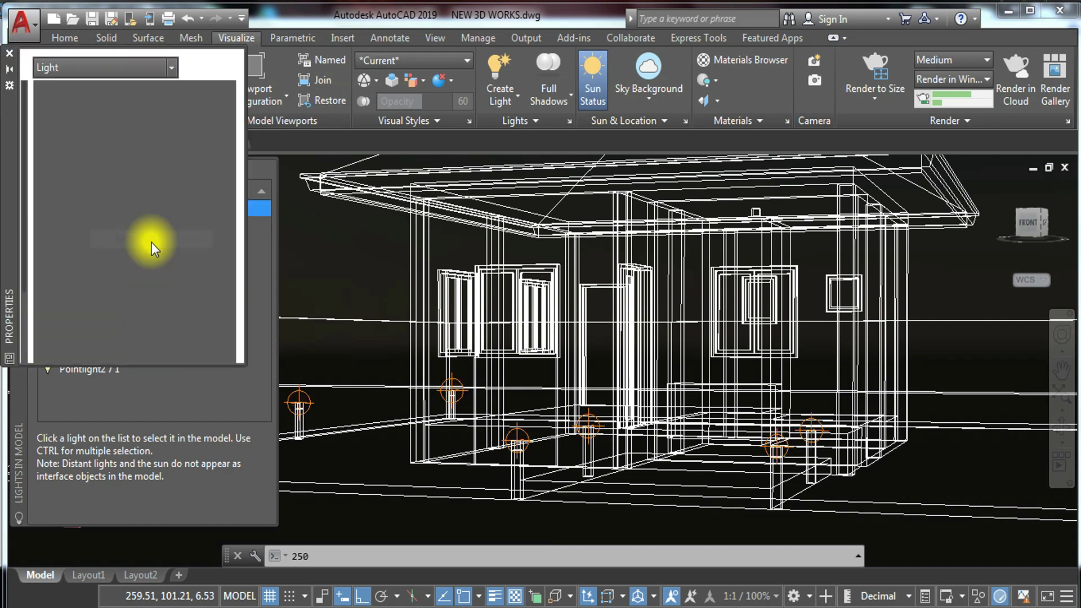
{"action": "left_click", "coordinate": [11, 59]}
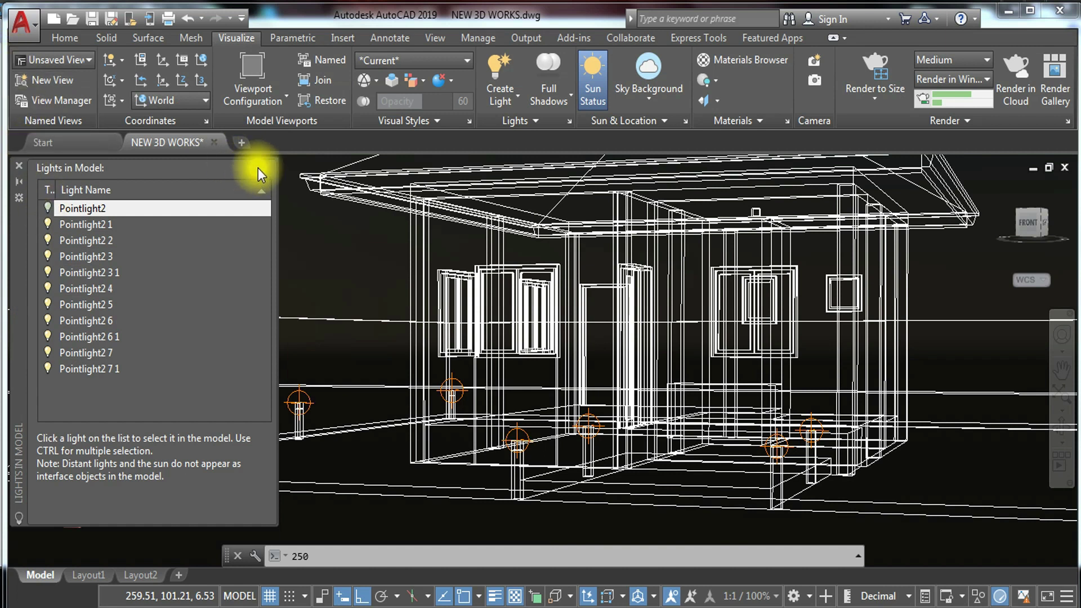
{"action": "left_click", "coordinate": [19, 165]}
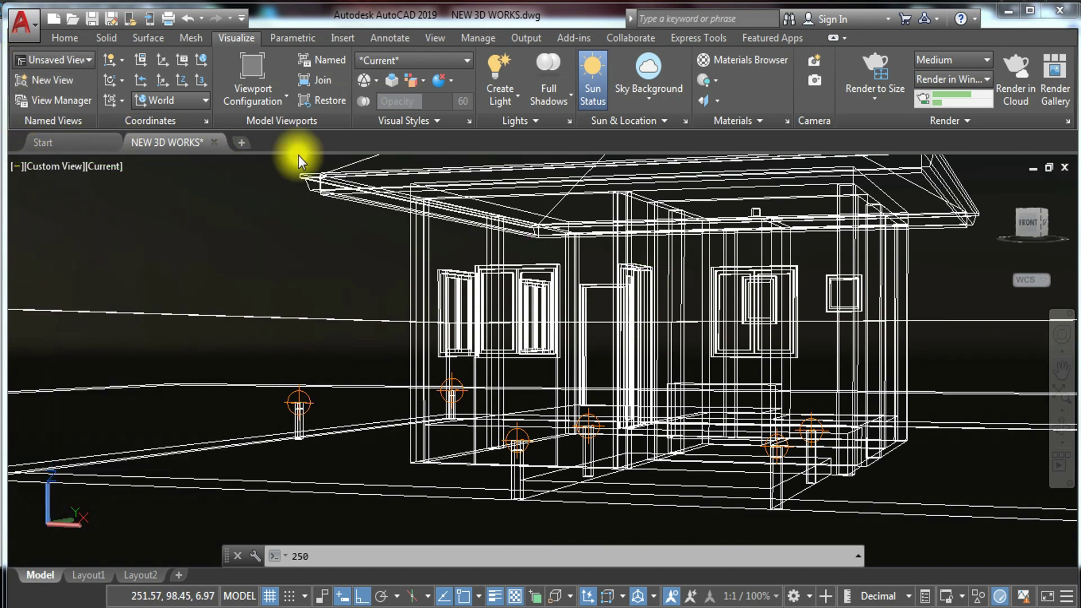
- Set the sun and sky time to 5:45 PM on 9/21/2023 for a dusk background
{"action": "left_click", "coordinate": [685, 120]}
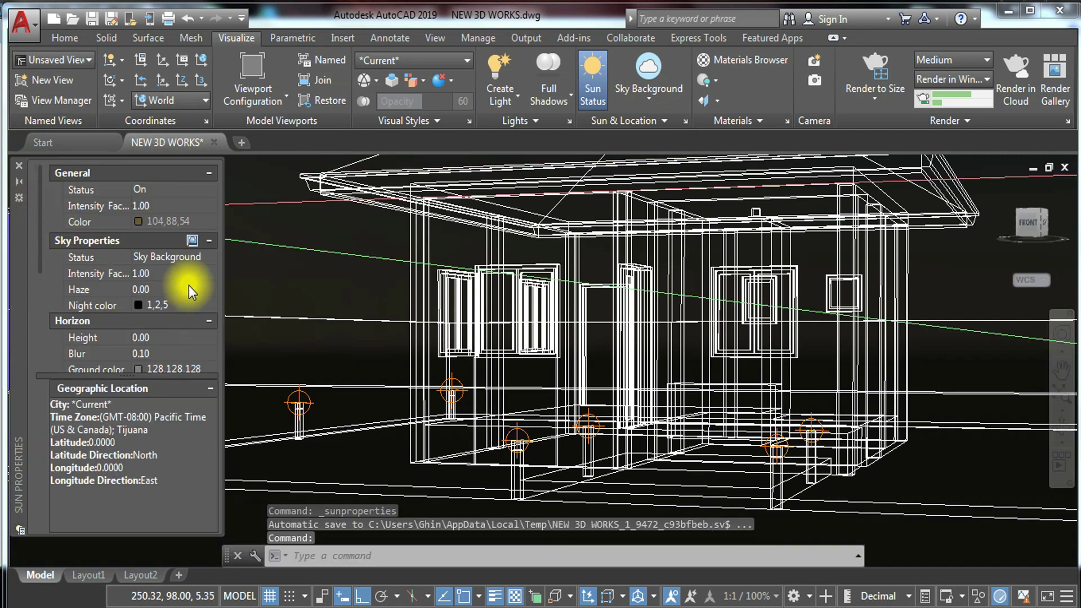
{"action": "left_click", "coordinate": [192, 241]}
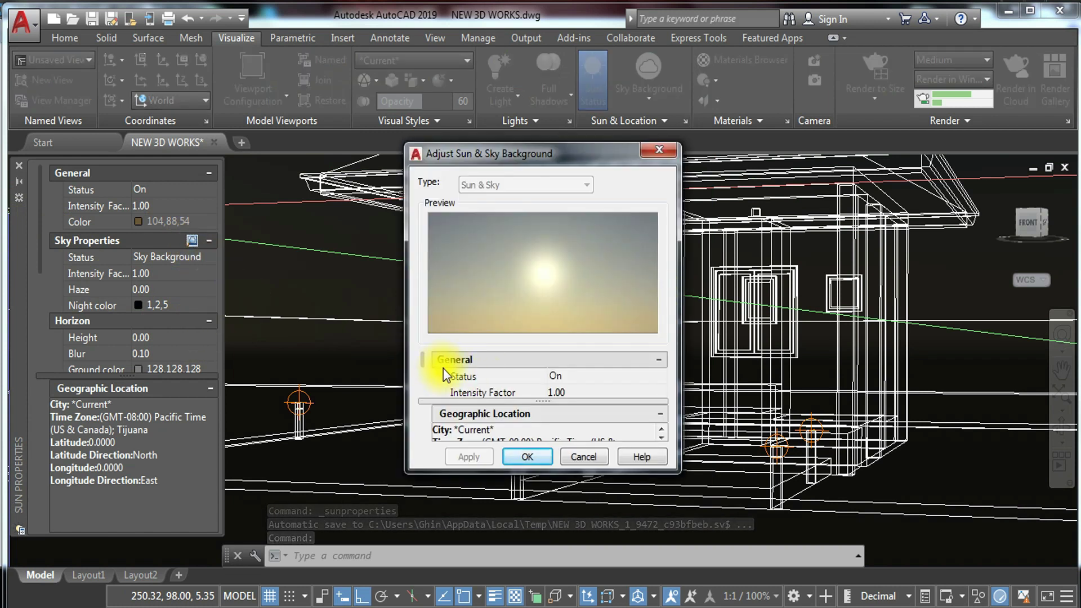
{"action": "scroll", "coordinate": [426, 361], "scroll_direction": "down", "scroll_amount": 2}
{"action": "scroll", "coordinate": [424, 367], "scroll_direction": "down", "scroll_amount": 8}
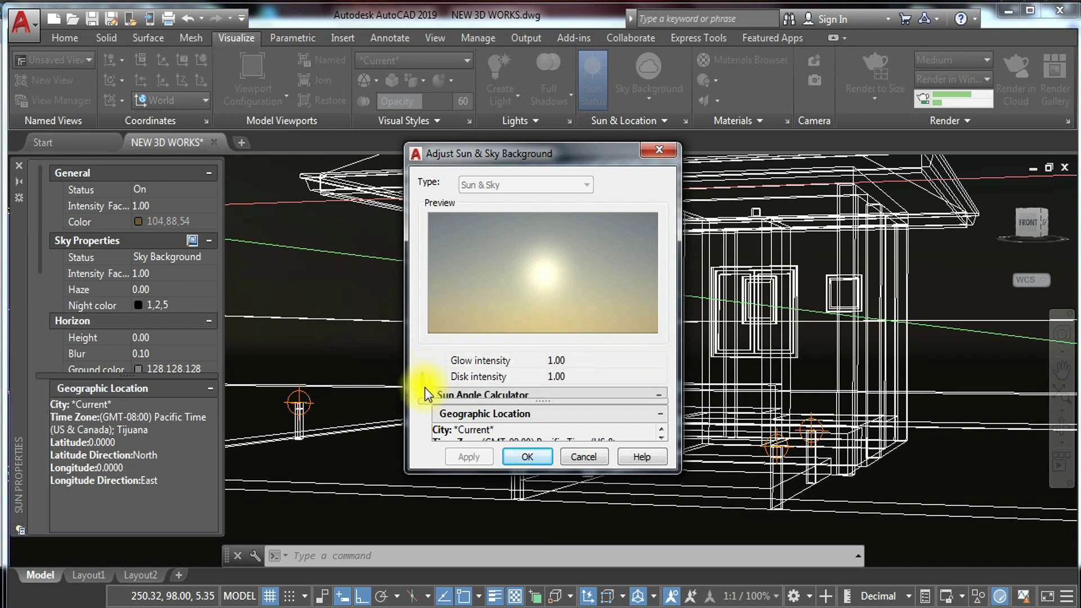
{"action": "scroll", "coordinate": [425, 390], "scroll_direction": "down", "scroll_amount": 3}
{"action": "left_click", "coordinate": [569, 379]}
{"action": "left_click", "coordinate": [660, 376]}
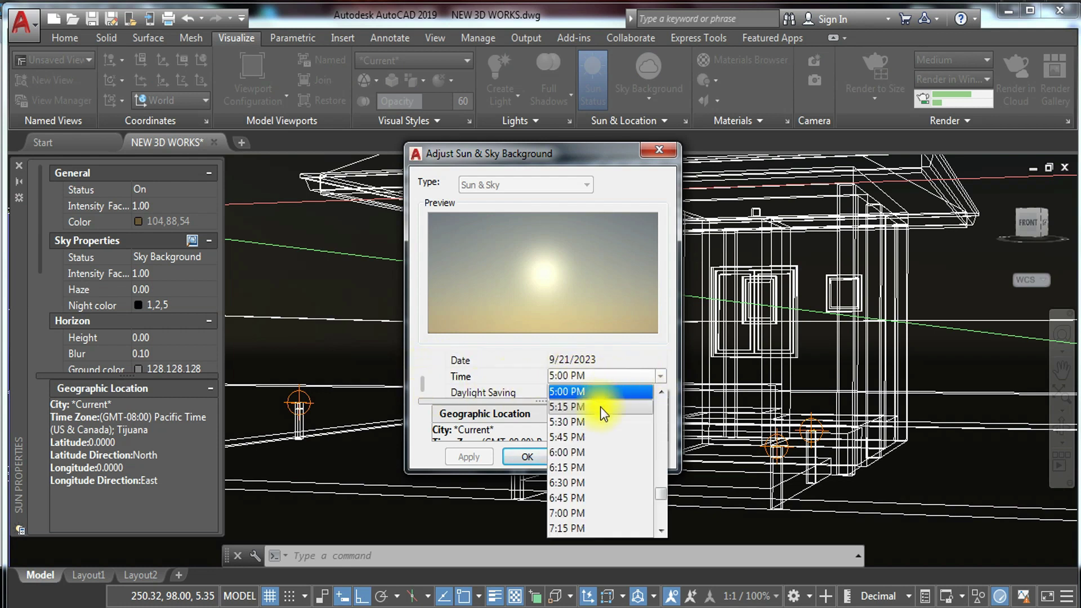
{"action": "left_click", "coordinate": [590, 443]}
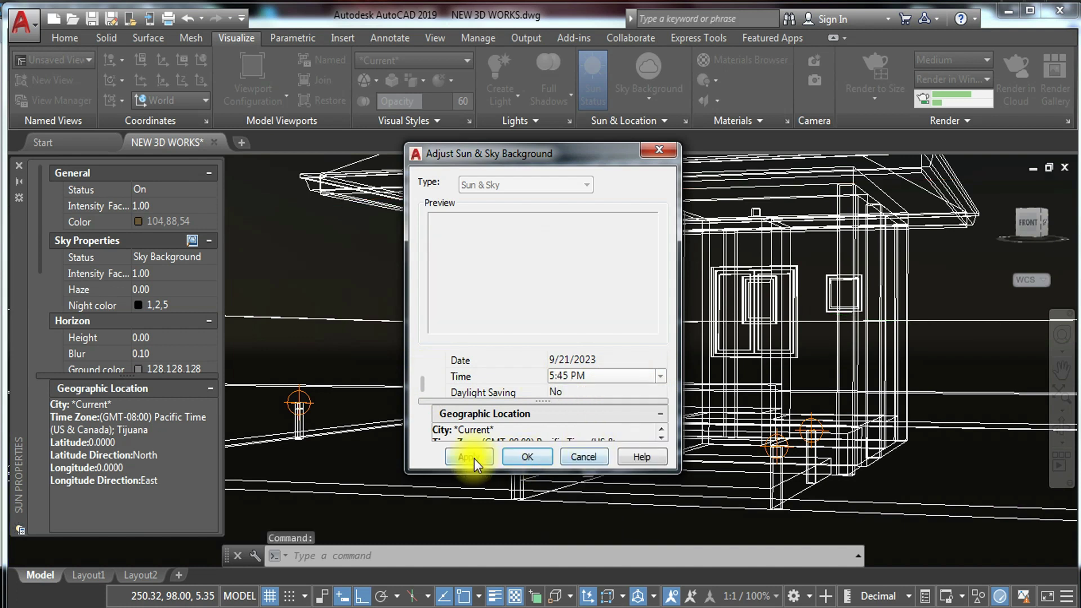
{"action": "left_click", "coordinate": [511, 455]}
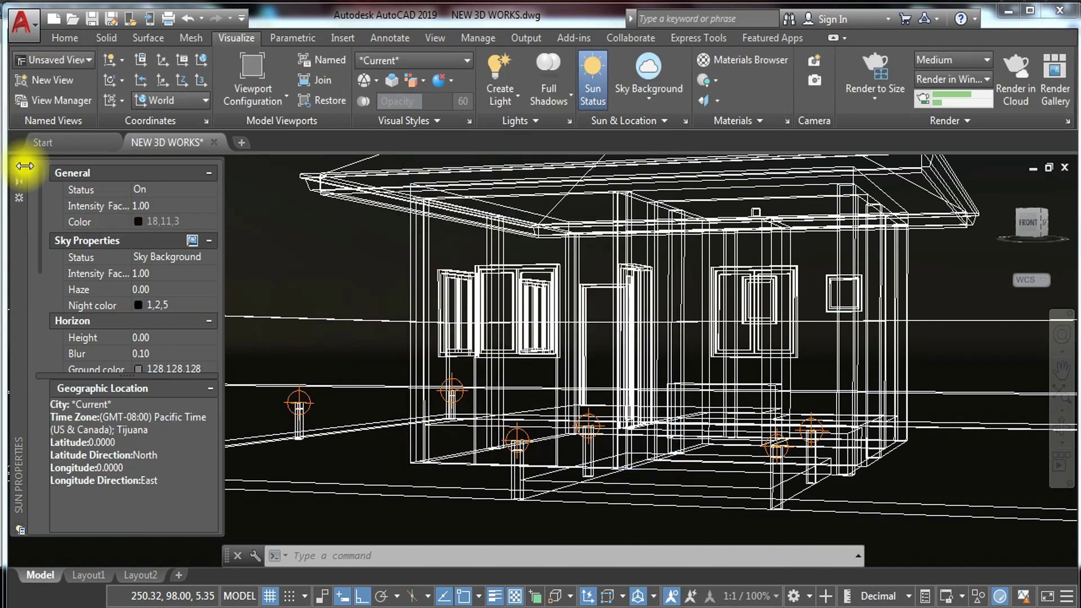
{"action": "left_click", "coordinate": [18, 161]}
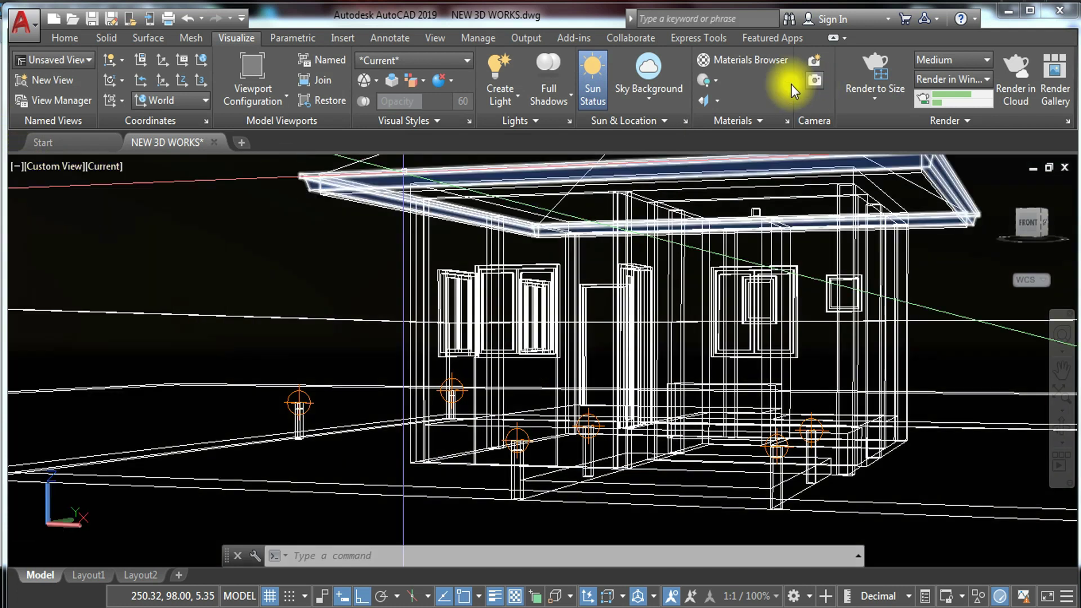
- Render the house view with the 250 Cd lamp-post lights and dusk sky
{"action": "left_click", "coordinate": [872, 61]}
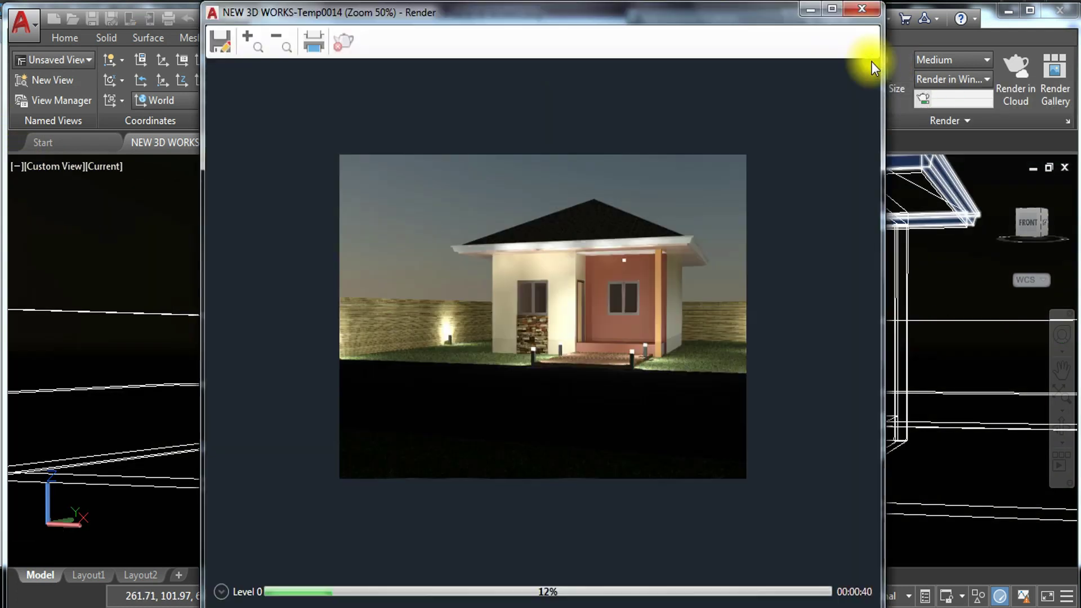